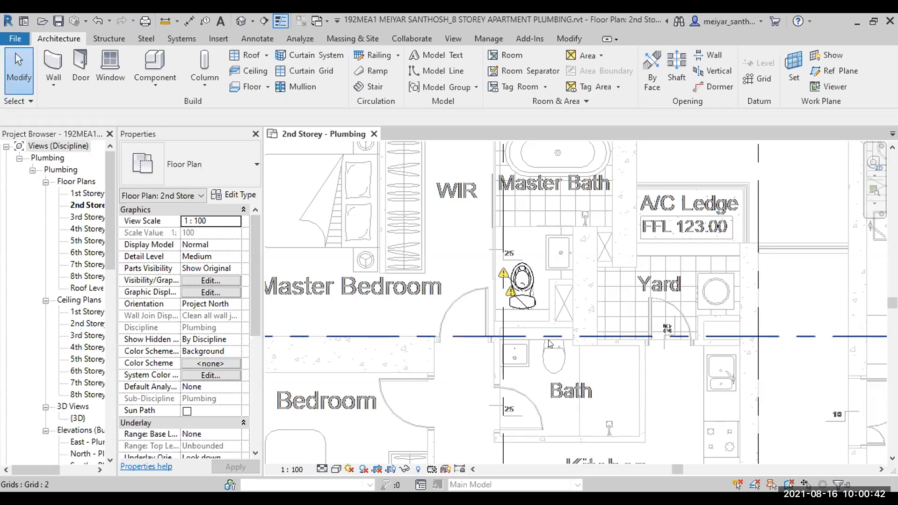
# - Open the SA_Toilet_MEPcontent_Unspecified_Floor family for editing from the toilet placed in the master bath
pyautogui.scroll(4, 557, 356)
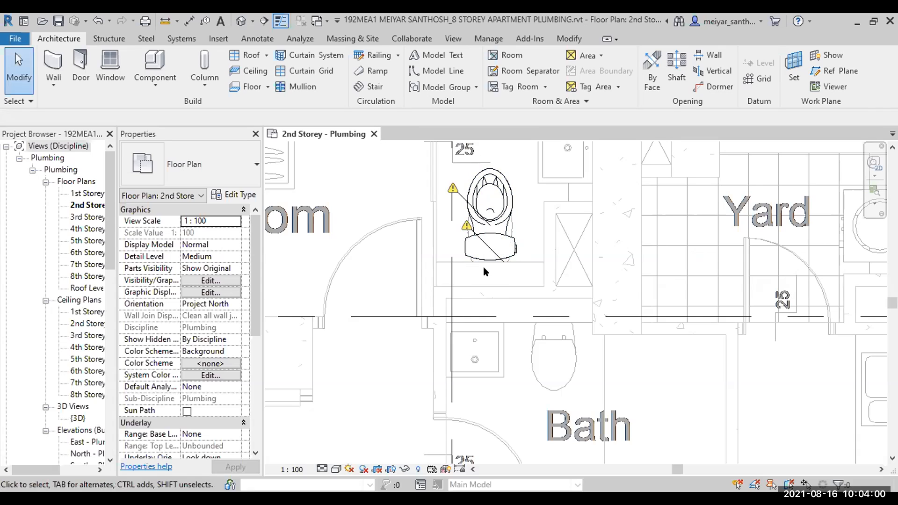
pyautogui.moveTo(509, 270); pyautogui.dragTo(517, 307, button='middle')
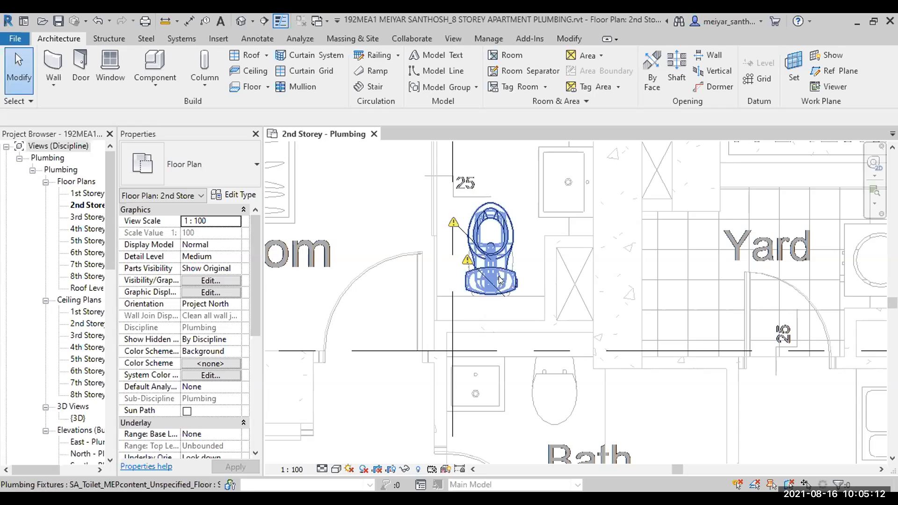
pyautogui.click(508, 253)
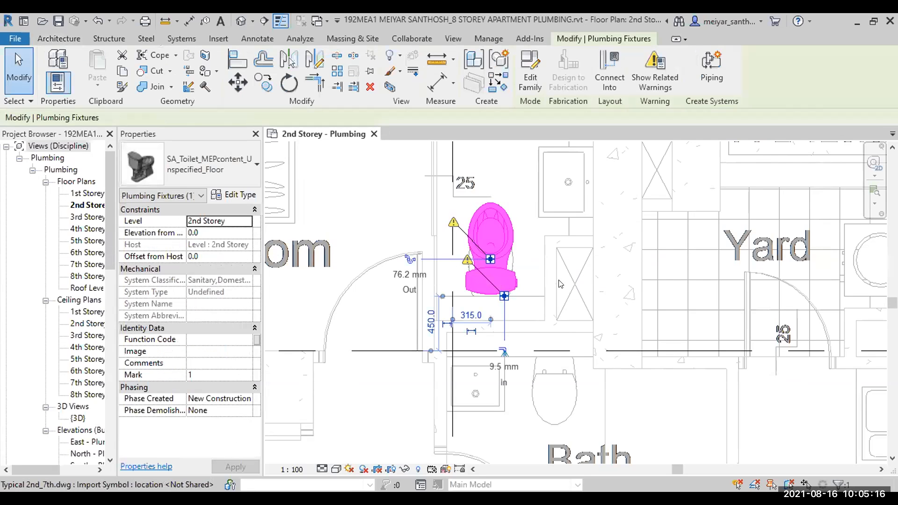
pyautogui.click(529, 81)
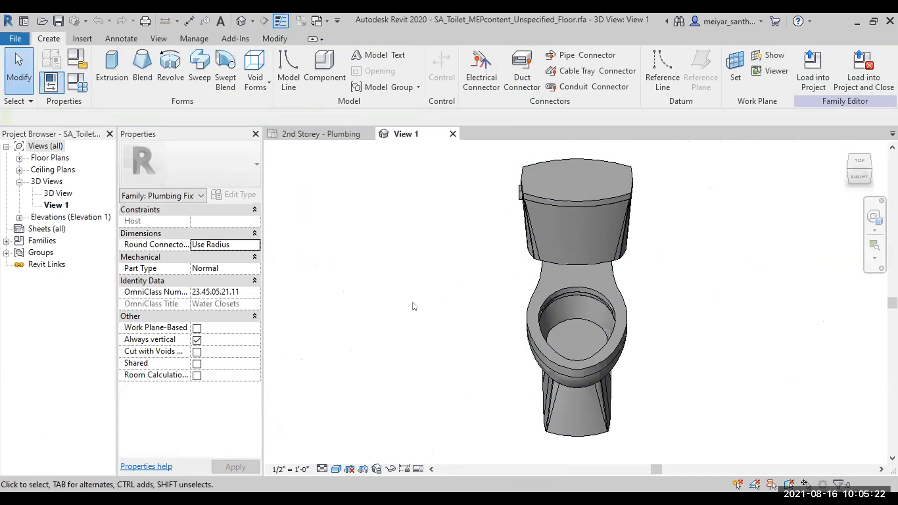
# - Examine the toilet family's 3D model from all sides, including the tank, bowl, trap pipe and underside of the base
pyautogui.keyDown('shift'); pyautogui.moveTo(466, 335); pyautogui.dragTo(563, 361, button='middle'); pyautogui.keyUp('shift')
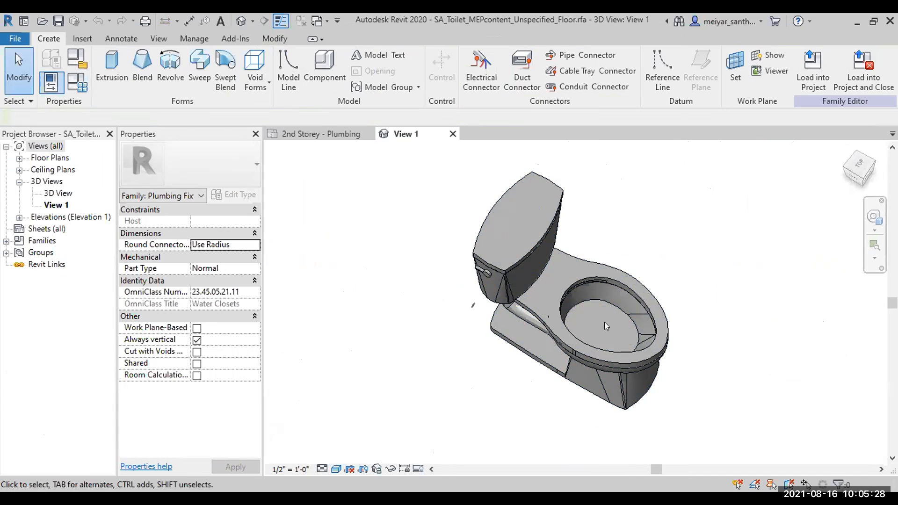
pyautogui.keyDown('shift'); pyautogui.moveTo(511, 411); pyautogui.dragTo(576, 255, button='middle'); pyautogui.keyUp('shift')
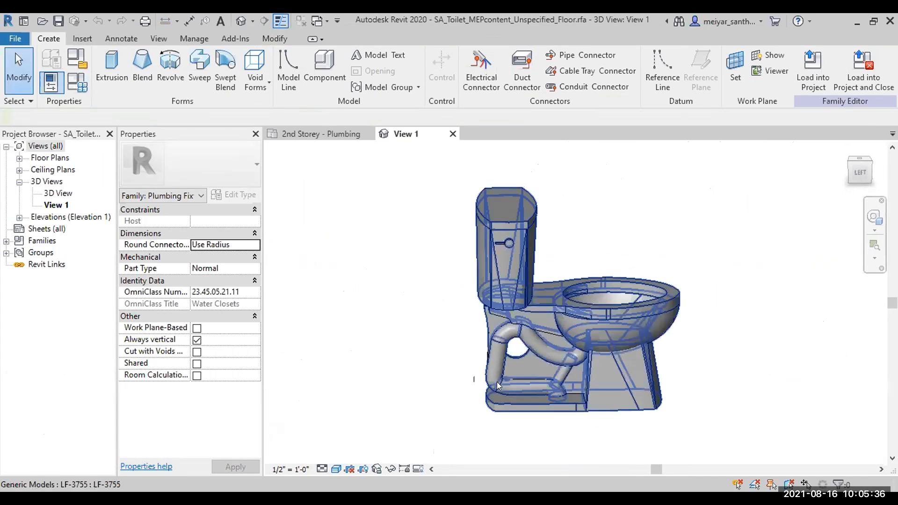
pyautogui.keyDown('shift'); pyautogui.moveTo(561, 428); pyautogui.dragTo(572, 353, button='middle'); pyautogui.keyUp('shift')
pyautogui.keyDown('shift'); pyautogui.moveTo(533, 400); pyautogui.dragTo(450, 416, button='middle'); pyautogui.keyUp('shift')
pyautogui.keyDown('shift'); pyautogui.moveTo(456, 354); pyautogui.dragTo(484, 207, button='middle'); pyautogui.keyUp('shift')
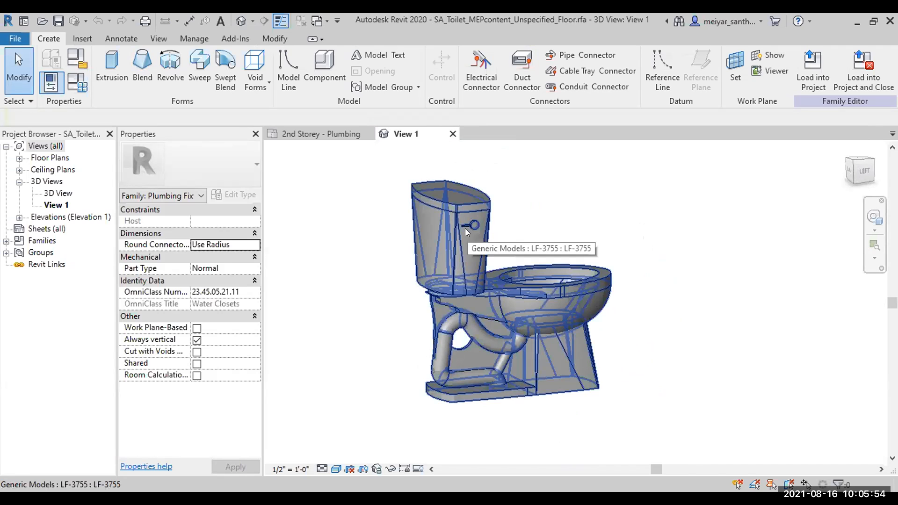
pyautogui.keyDown('shift'); pyautogui.moveTo(474, 339); pyautogui.dragTo(466, 288, button='middle'); pyautogui.keyUp('shift')
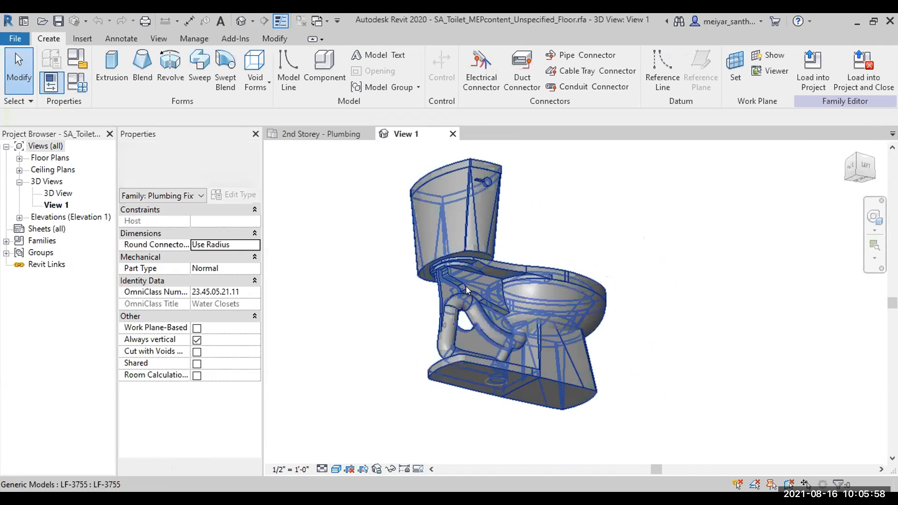
pyautogui.scroll(2, 466, 257)
pyautogui.scroll(5, 467, 257)
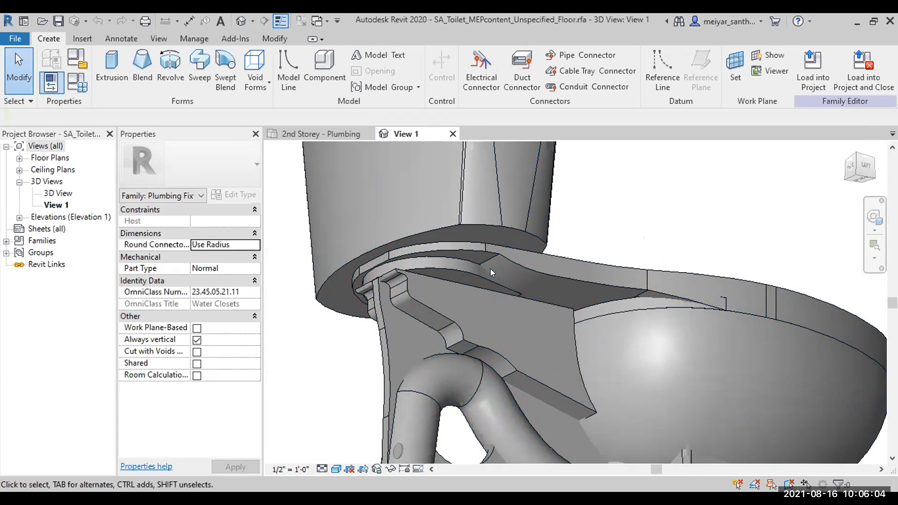
pyautogui.moveTo(509, 291); pyautogui.dragTo(462, 151, button='middle')
pyautogui.scroll(-1, 626, 416)
pyautogui.moveTo(612, 409); pyautogui.dragTo(607, 340, button='middle')
pyautogui.keyDown('shift'); pyautogui.moveTo(548, 412); pyautogui.dragTo(580, 415, button='middle'); pyautogui.keyUp('shift')
pyautogui.keyDown('shift'); pyautogui.moveTo(591, 343); pyautogui.dragTo(548, 423, button='middle'); pyautogui.keyUp('shift')
pyautogui.keyDown('shift'); pyautogui.moveTo(433, 427); pyautogui.dragTo(448, 411, button='middle'); pyautogui.keyUp('shift')
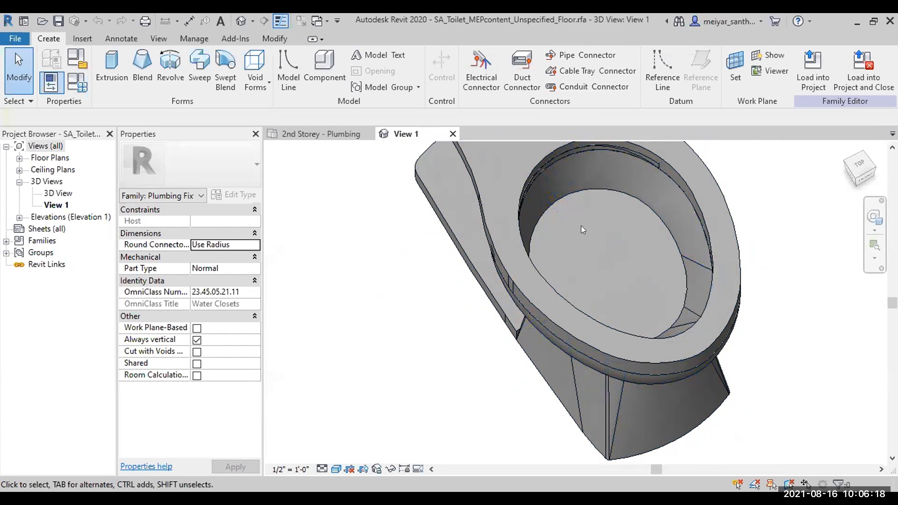
pyautogui.keyDown('shift'); pyautogui.moveTo(459, 347); pyautogui.dragTo(511, 393, button='middle'); pyautogui.keyUp('shift')
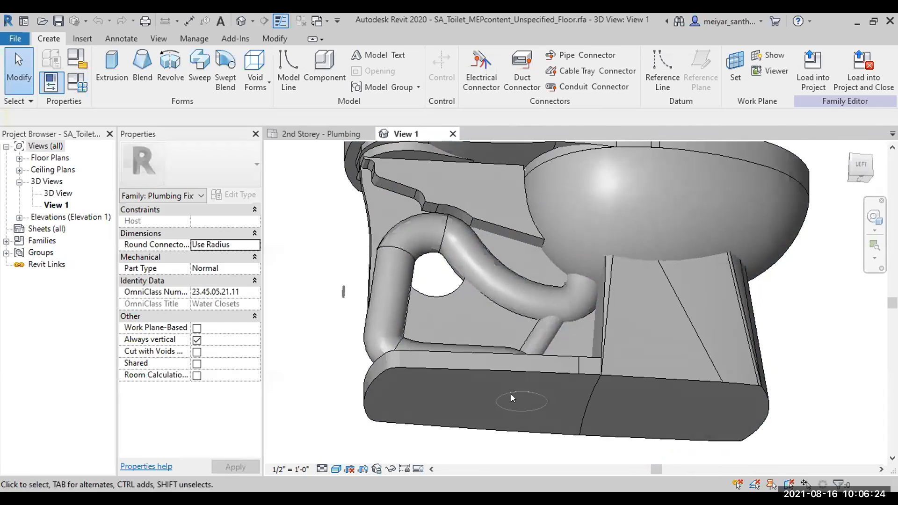
# - Inspect the properties of the circular outlet extrusion on the underside of the toilet base
pyautogui.click(549, 417)
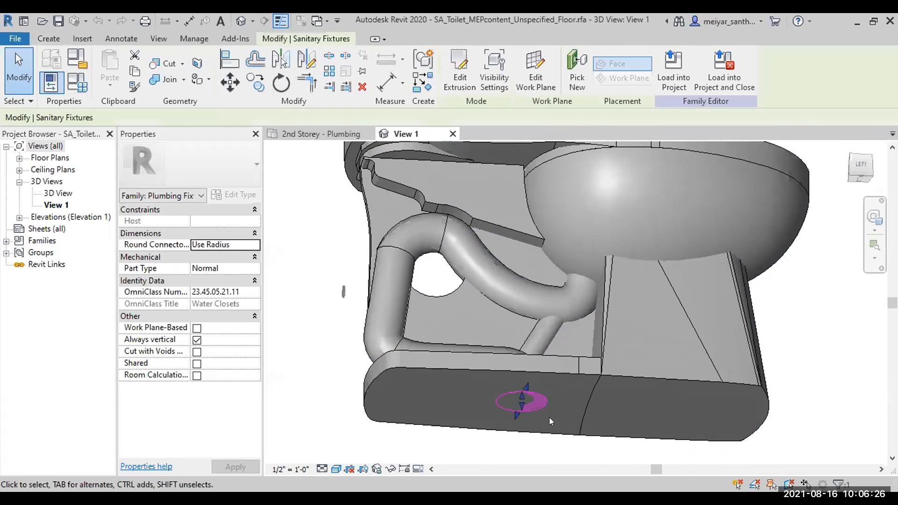
pyautogui.moveTo(570, 424); pyautogui.dragTo(561, 365, button='middle')
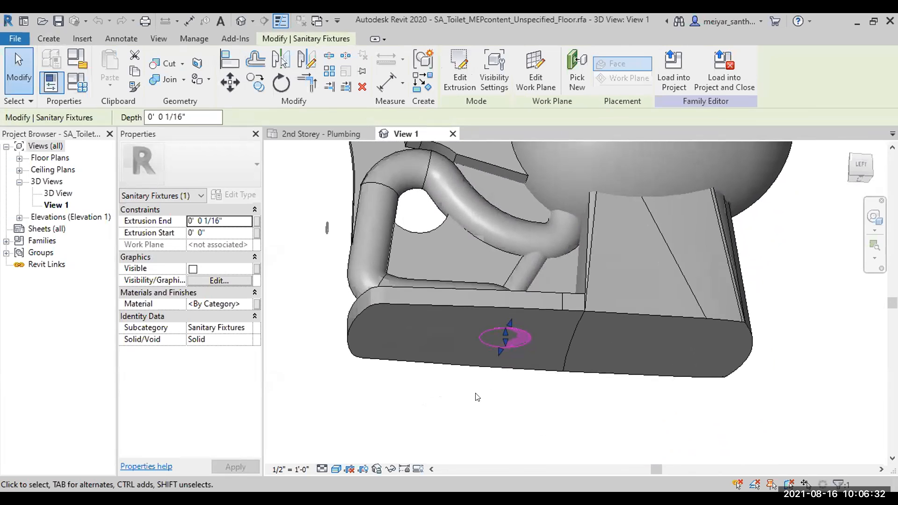
pyautogui.click(457, 390)
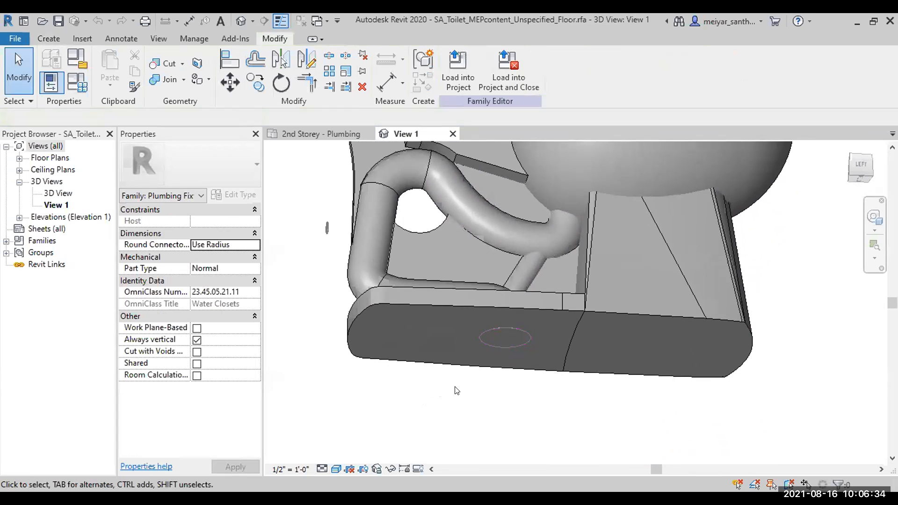
pyautogui.keyDown('shift'); pyautogui.moveTo(538, 355); pyautogui.dragTo(513, 420, button='middle'); pyautogui.keyUp('shift')
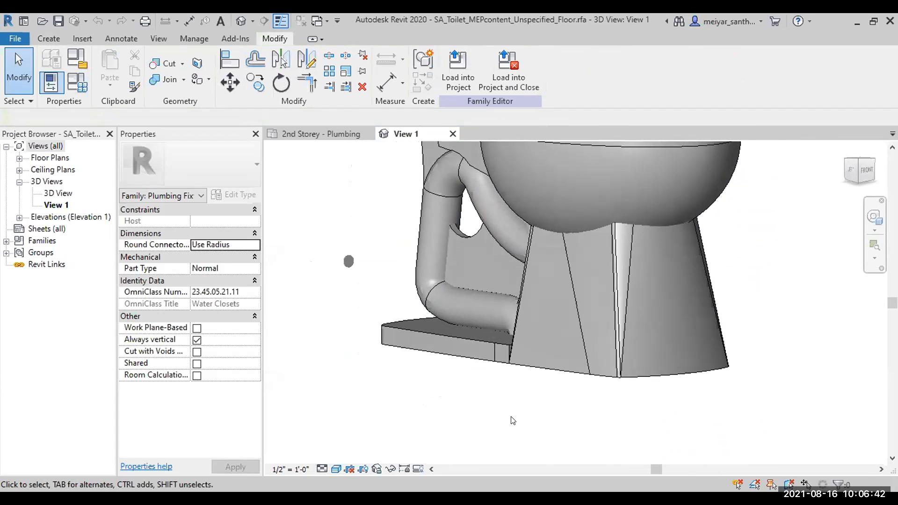
# - Inspect the properties of the small round inlet extrusion standing apart beside the toilet's trap pipe
pyautogui.moveTo(467, 392); pyautogui.dragTo(537, 285, button='middle')
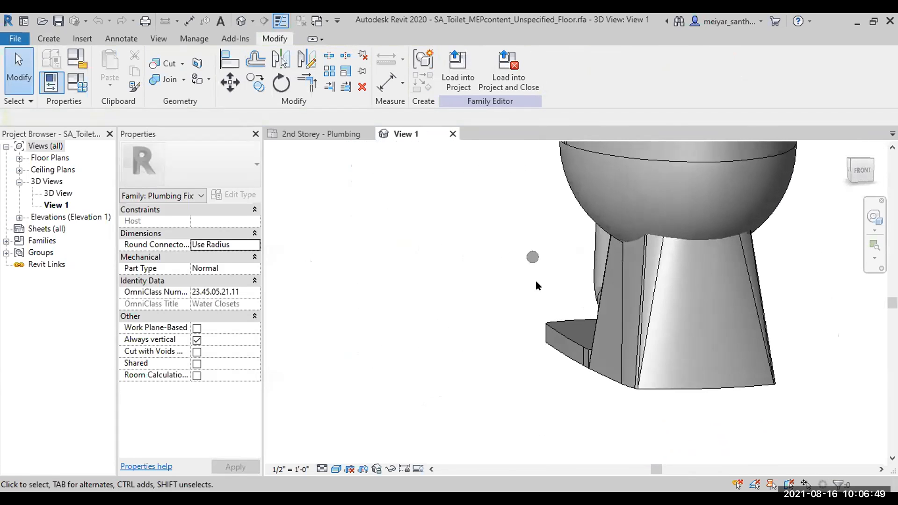
pyautogui.click(532, 257)
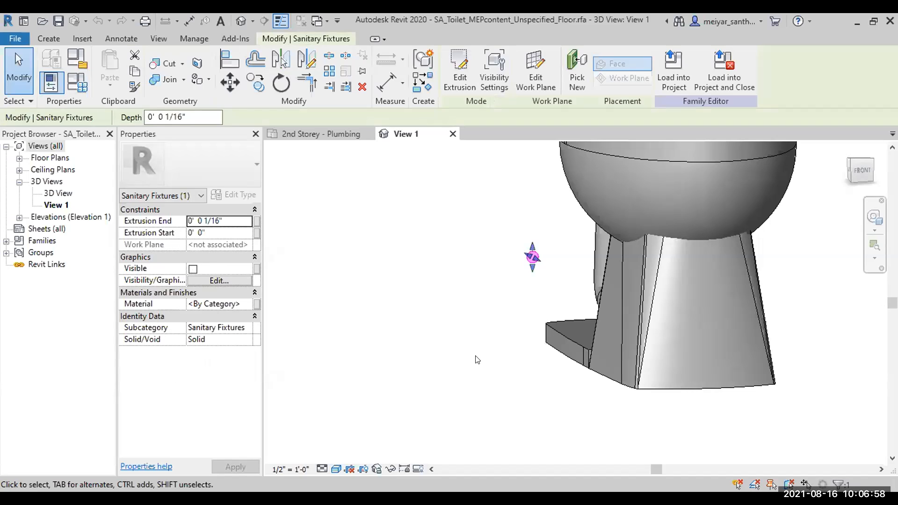
pyautogui.click(487, 327)
pyautogui.keyDown('shift'); pyautogui.moveTo(477, 357); pyautogui.dragTo(559, 394, button='middle'); pyautogui.keyUp('shift')
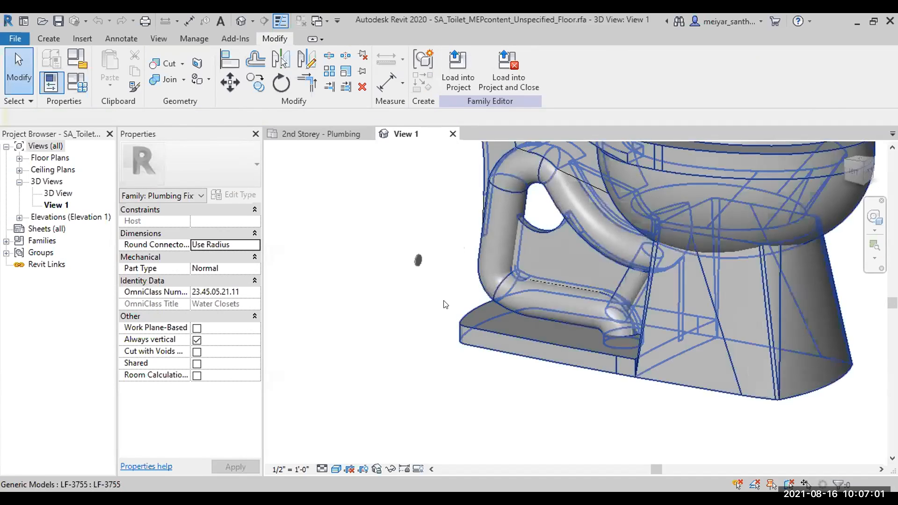
pyautogui.click(418, 260)
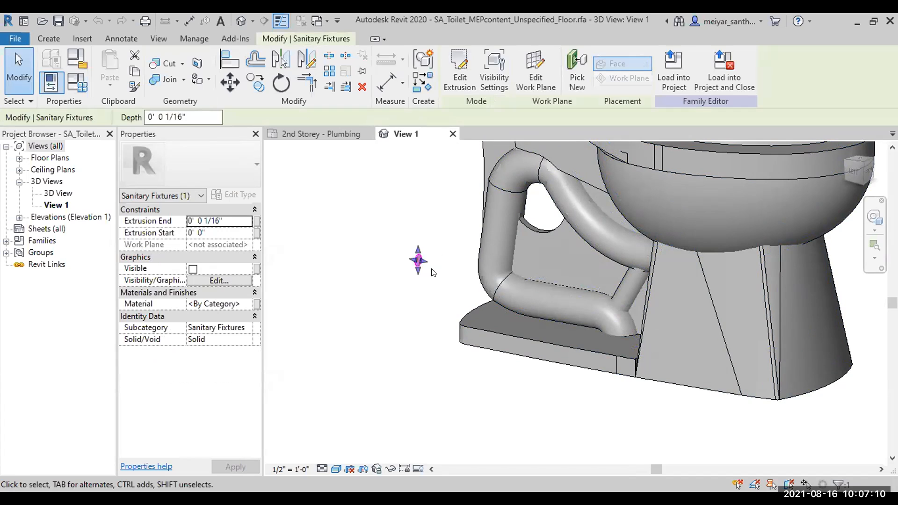
pyautogui.scroll(-2, 425, 275)
pyautogui.scroll(-2, 426, 275)
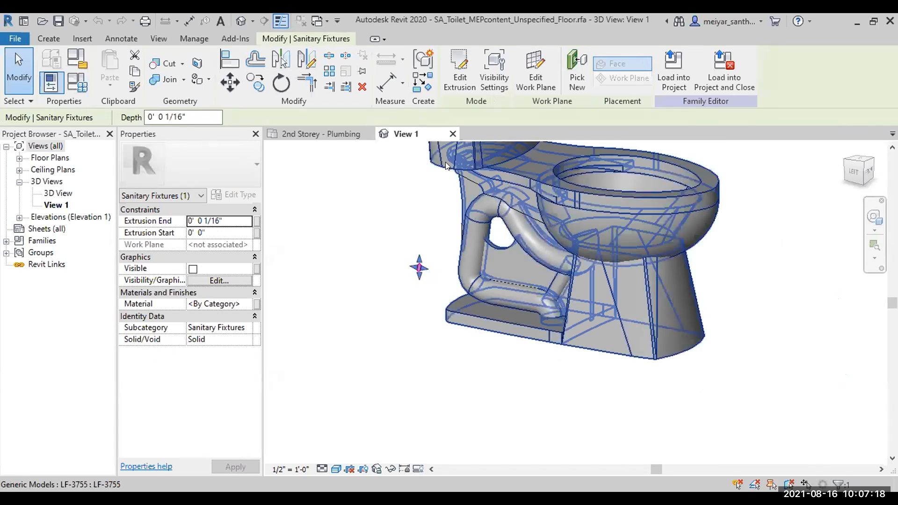
pyautogui.moveTo(366, 207); pyautogui.dragTo(393, 273, button='middle')
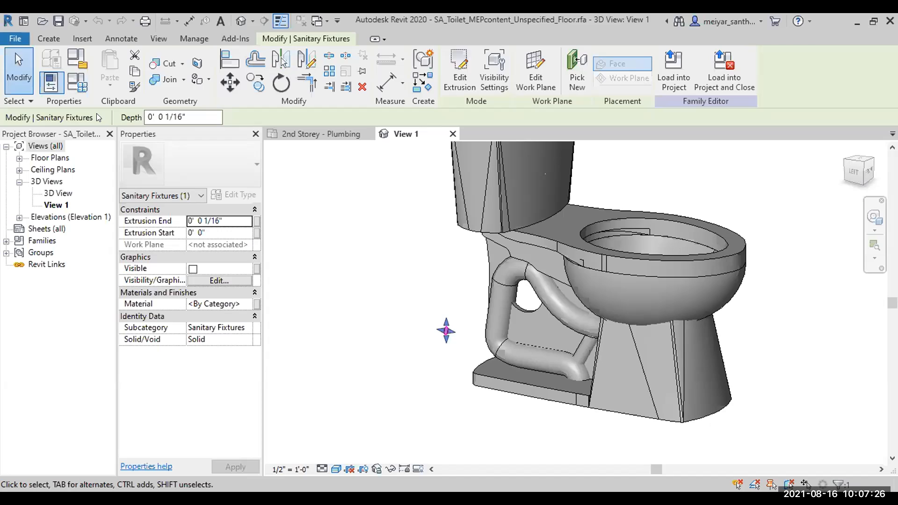
# - Set the family's Cold Water Connection Diameter parameter to 15 and apply the change
pyautogui.click(78, 82)
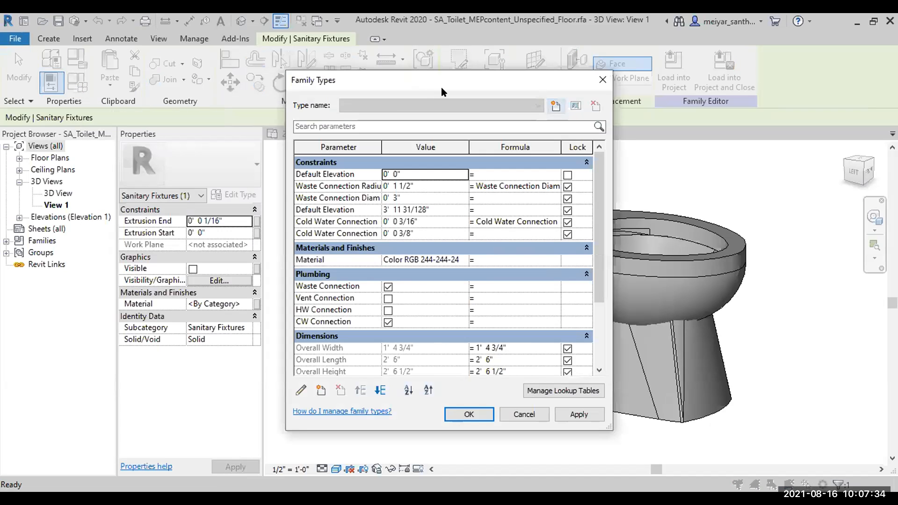
pyautogui.moveTo(441, 82); pyautogui.dragTo(198, 20)
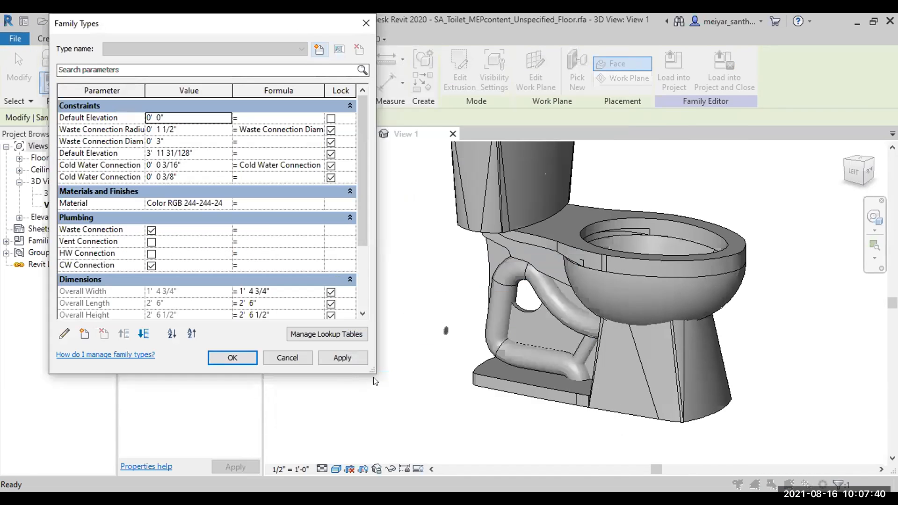
pyautogui.moveTo(369, 369); pyautogui.dragTo(361, 442)
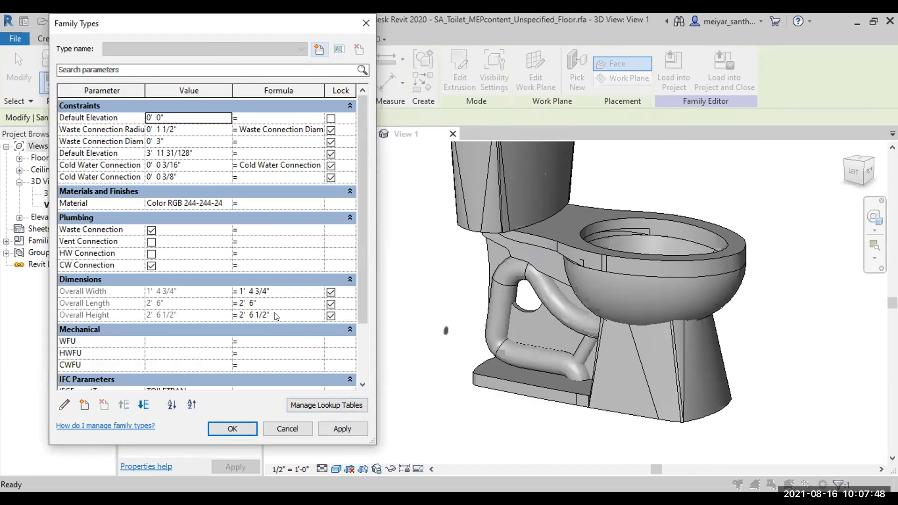
pyautogui.moveTo(145, 87); pyautogui.dragTo(157, 86)
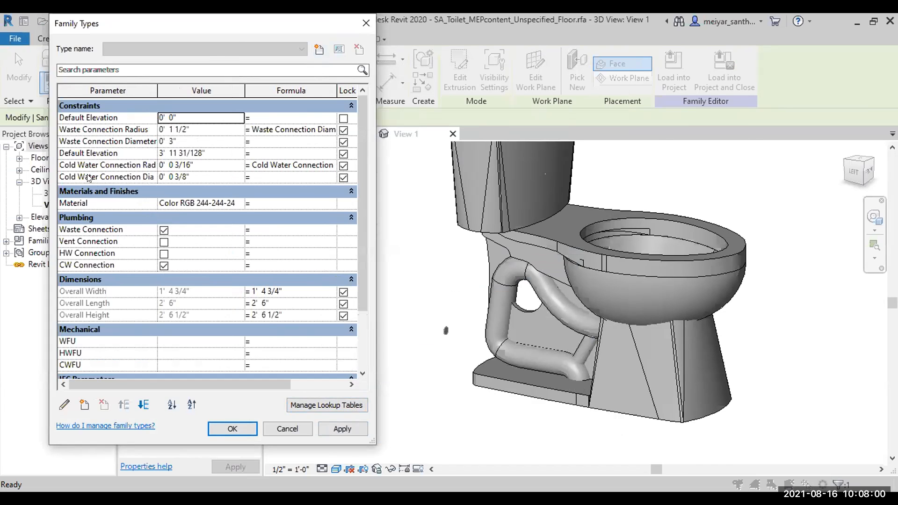
pyautogui.click(200, 165)
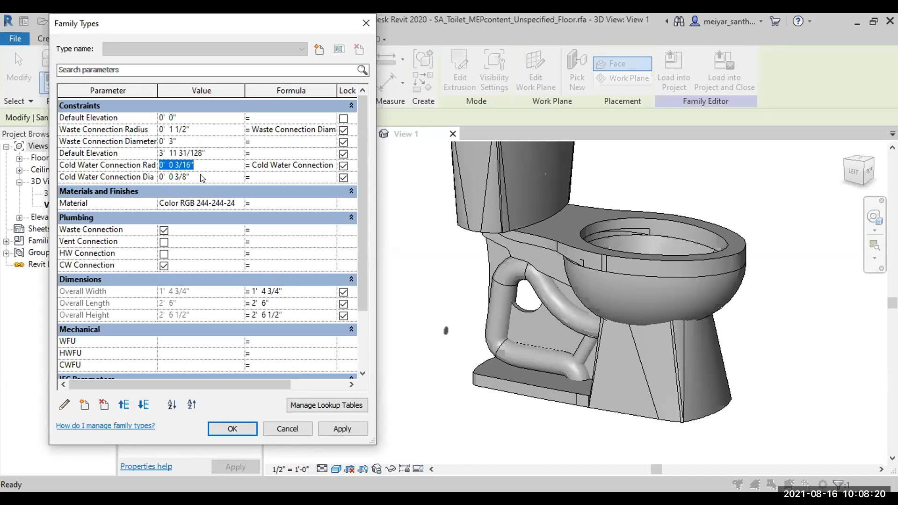
pyautogui.click(205, 176)
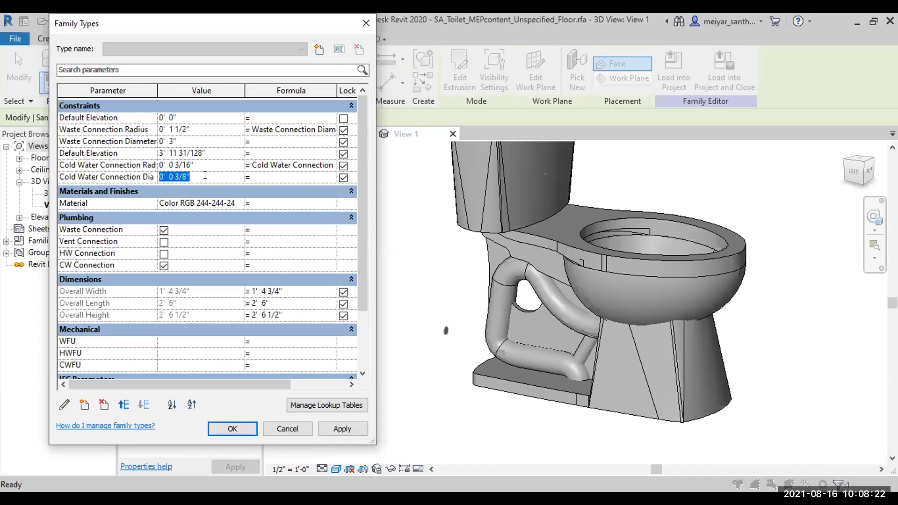
pyautogui.write('15')
pyautogui.press('Tab')
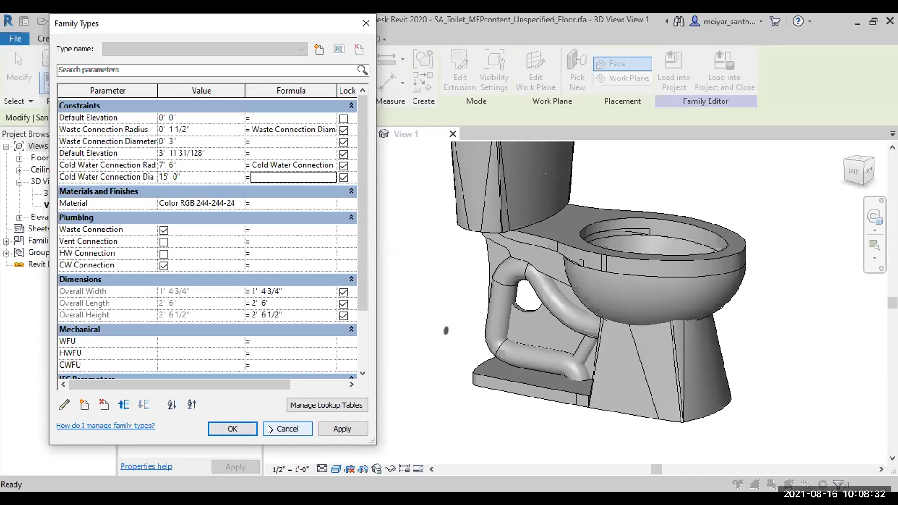
pyautogui.click(234, 428)
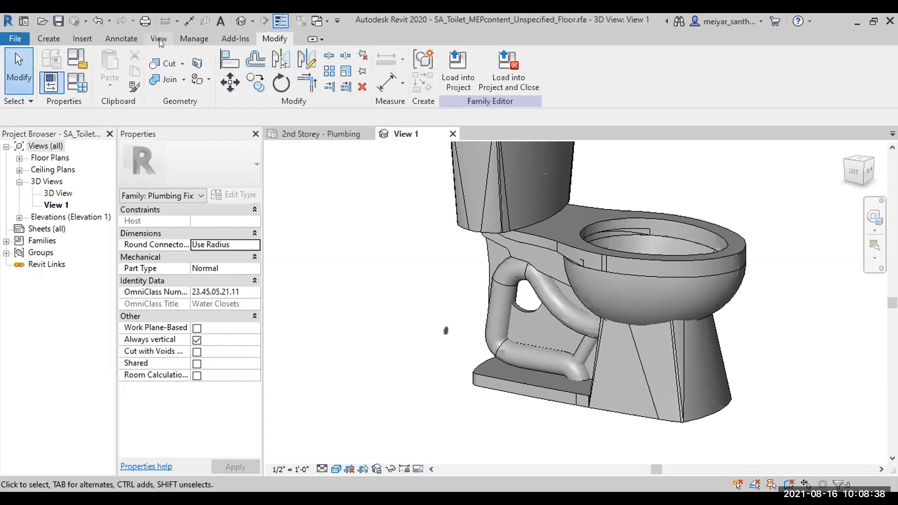
# - Set the family's project length units to millimeters under the Common discipline
pyautogui.click(192, 37)
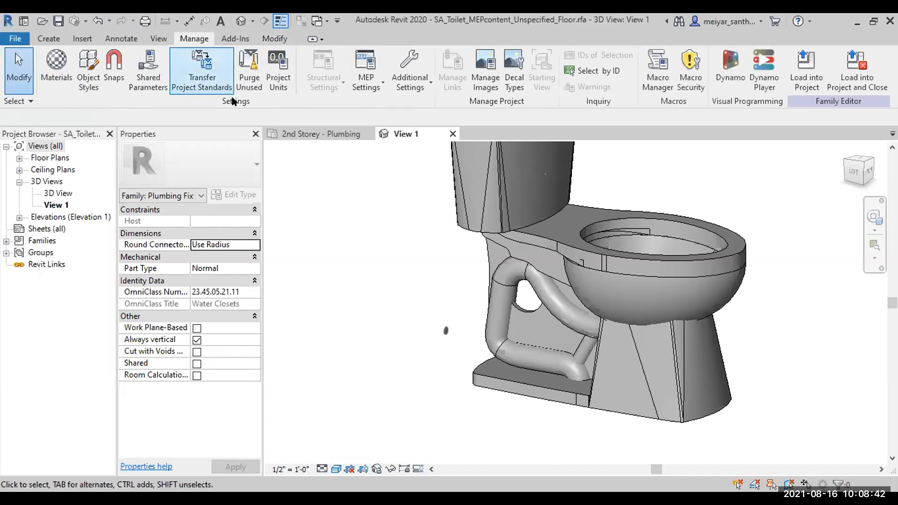
pyautogui.click(279, 79)
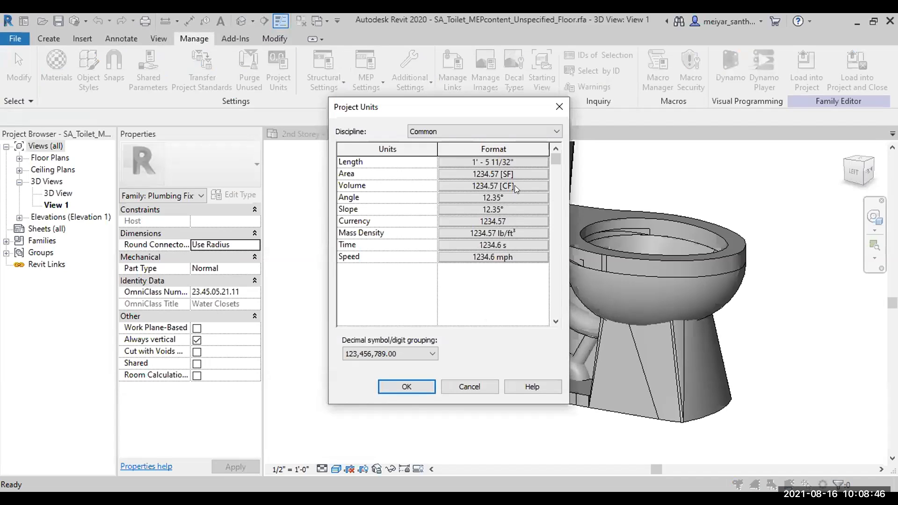
pyautogui.click(554, 130)
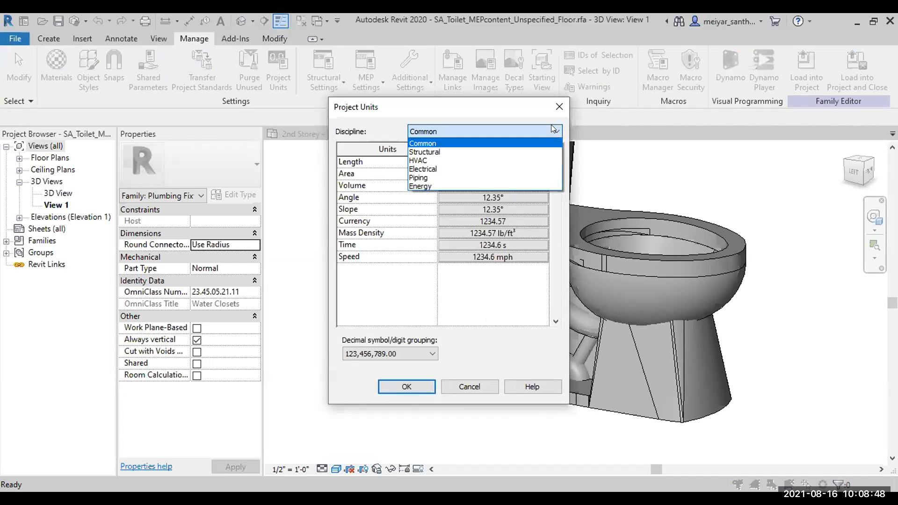
pyautogui.click(554, 130)
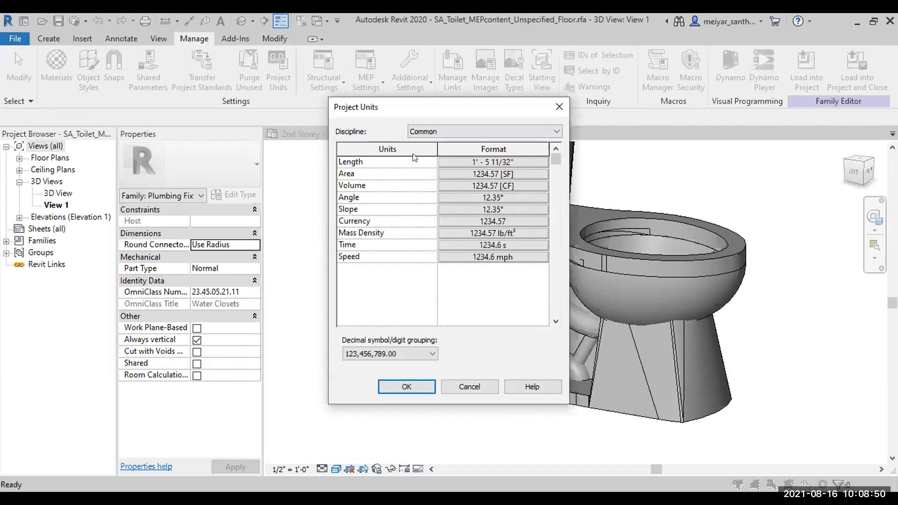
pyautogui.click(537, 162)
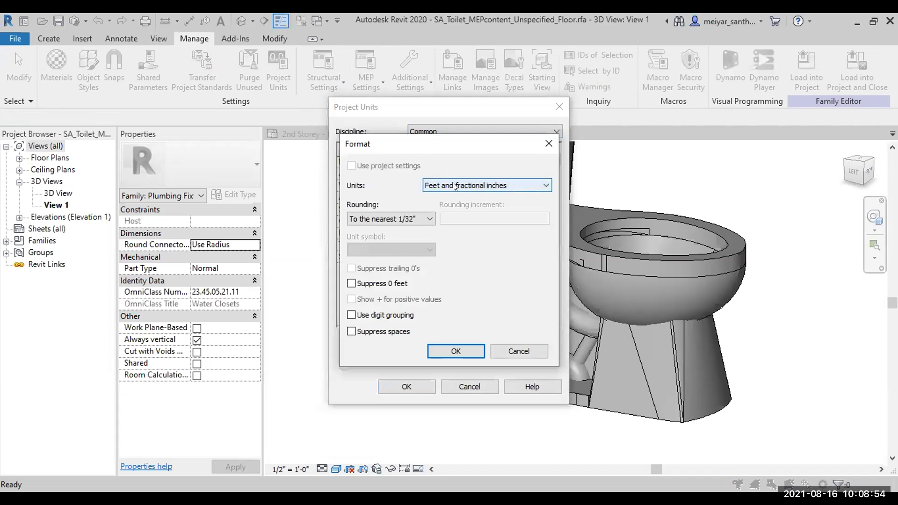
pyautogui.click(477, 185)
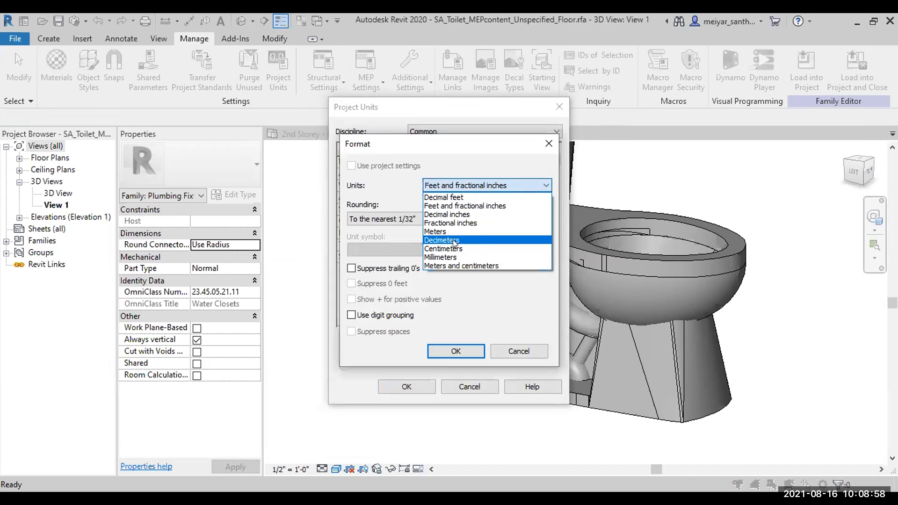
pyautogui.click(459, 257)
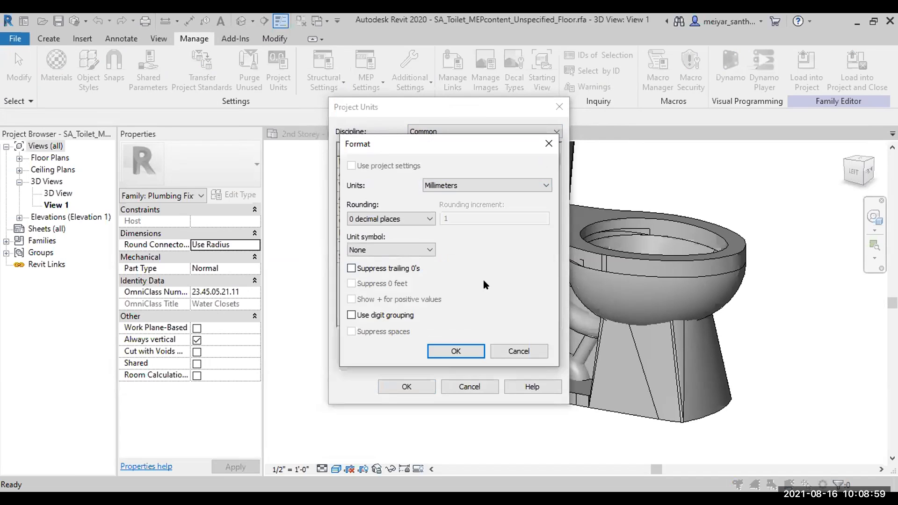
pyautogui.click(467, 350)
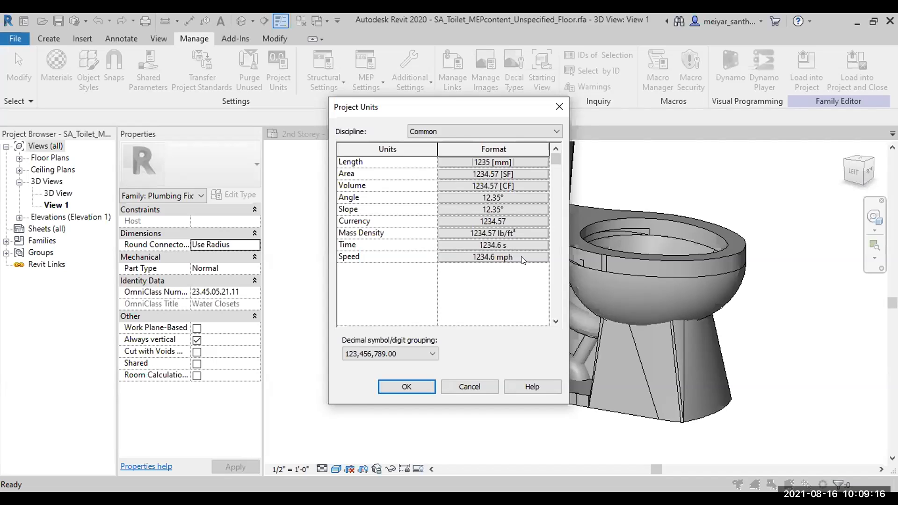
# - Set the project's speed units to meters per second and mass density units to kilograms per cubic meter
pyautogui.click(540, 259)
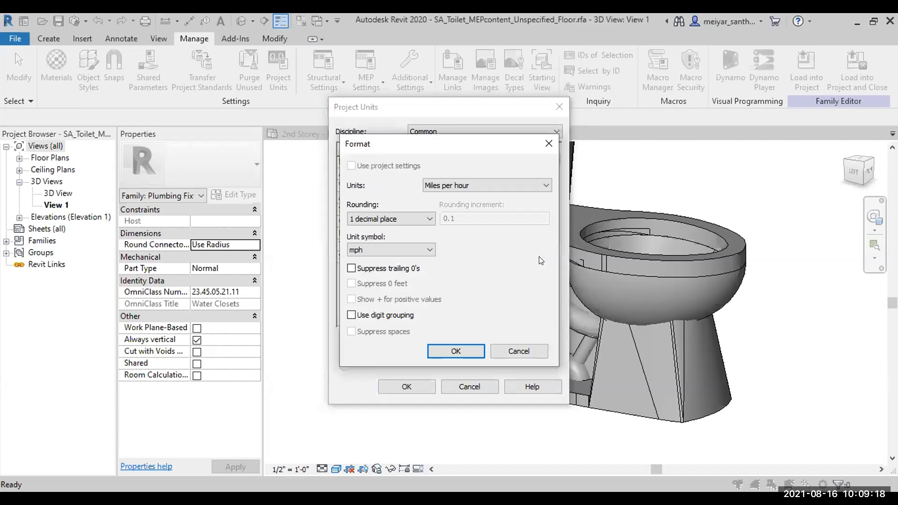
pyautogui.click(497, 185)
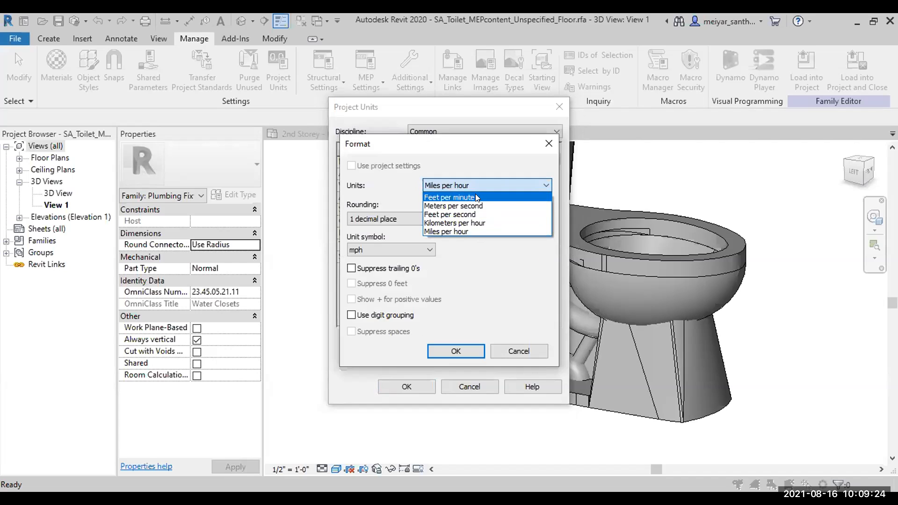
pyautogui.click(480, 206)
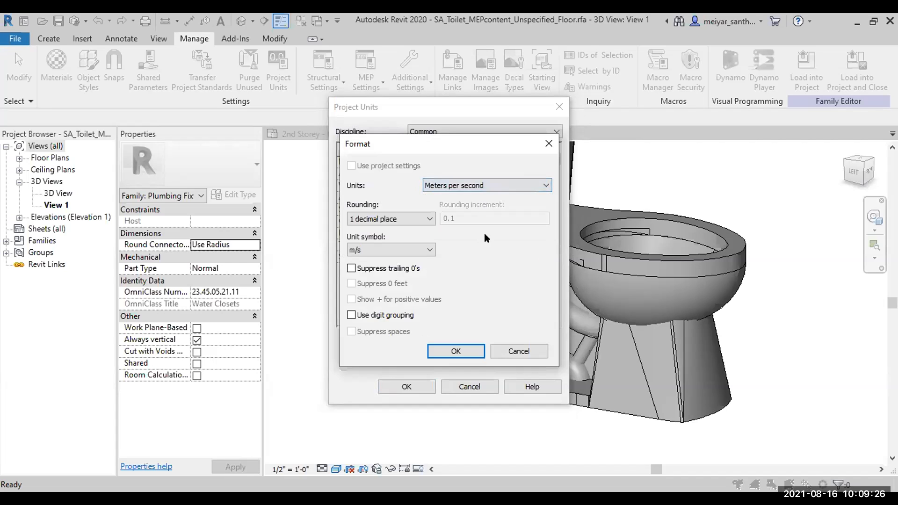
pyautogui.click(456, 351)
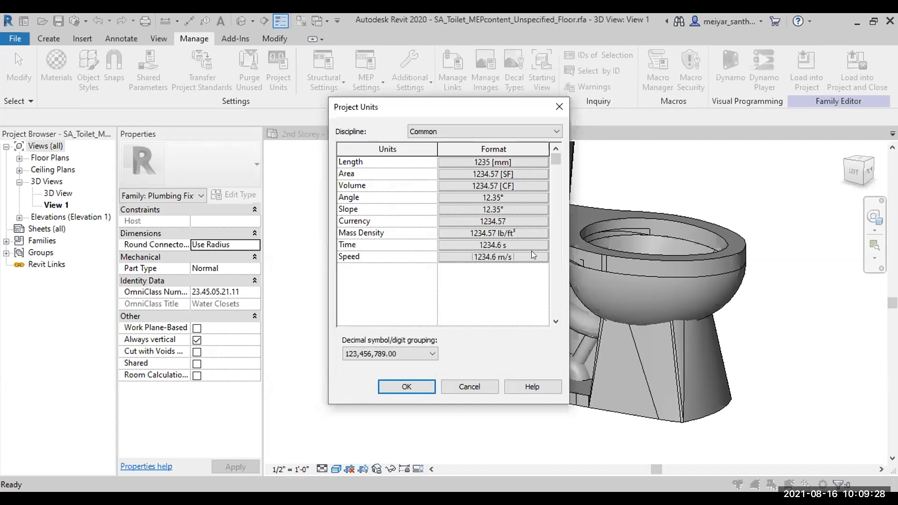
pyautogui.click(527, 233)
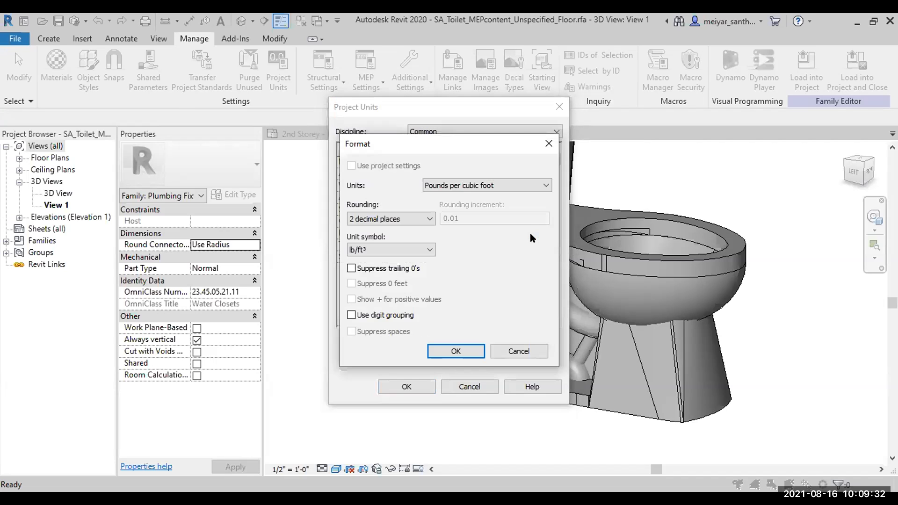
pyautogui.click(515, 184)
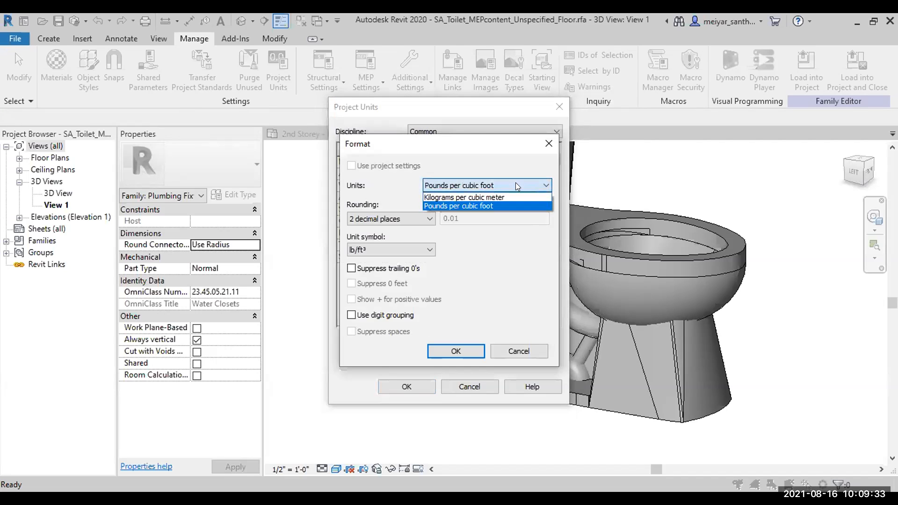
pyautogui.click(469, 198)
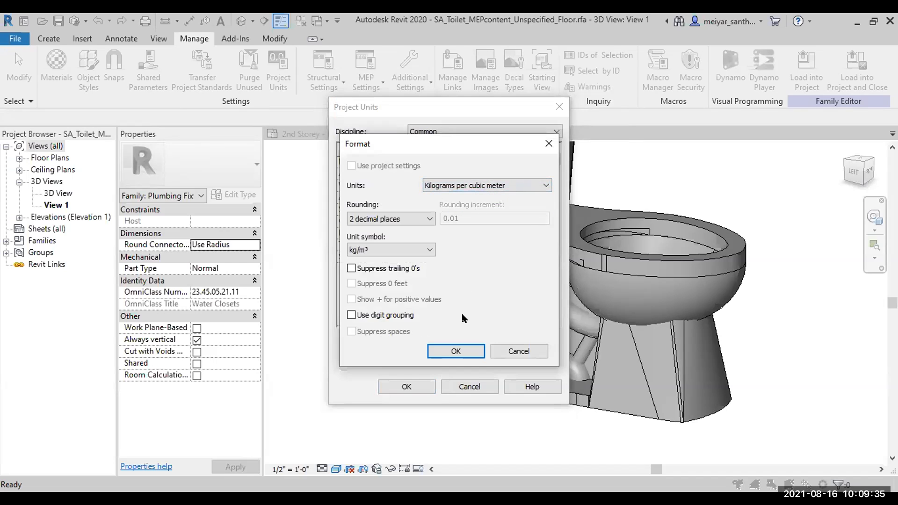
pyautogui.click(455, 348)
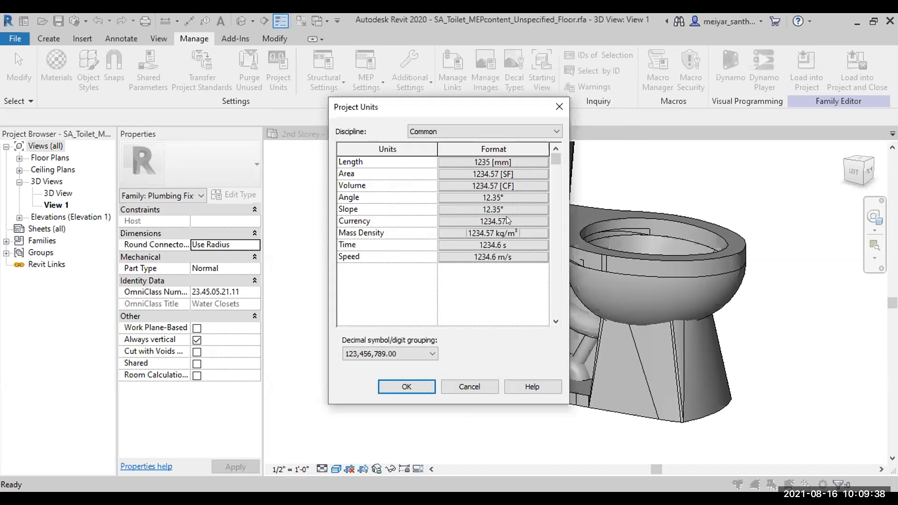
# - Set the volume units to cubic meters and area units to square meters, and accept the project unit changes
pyautogui.click(520, 184)
pyautogui.click(538, 185)
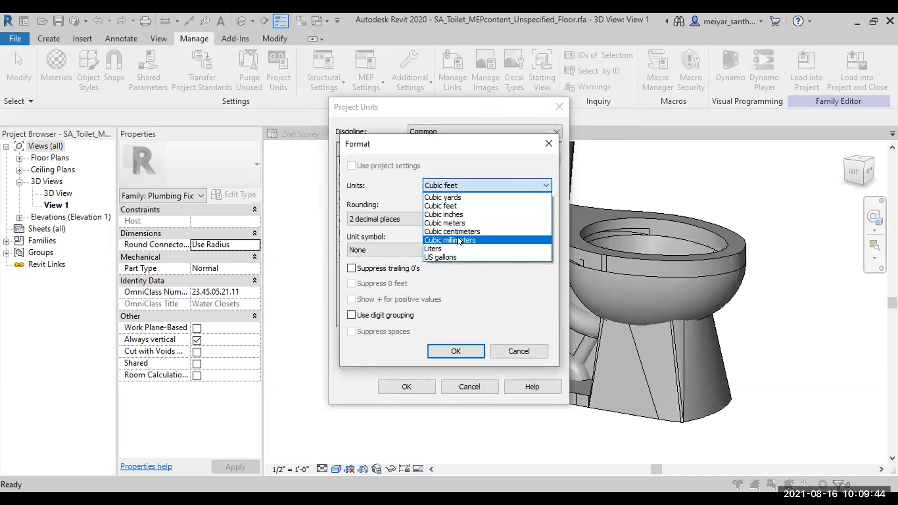
pyautogui.click(459, 220)
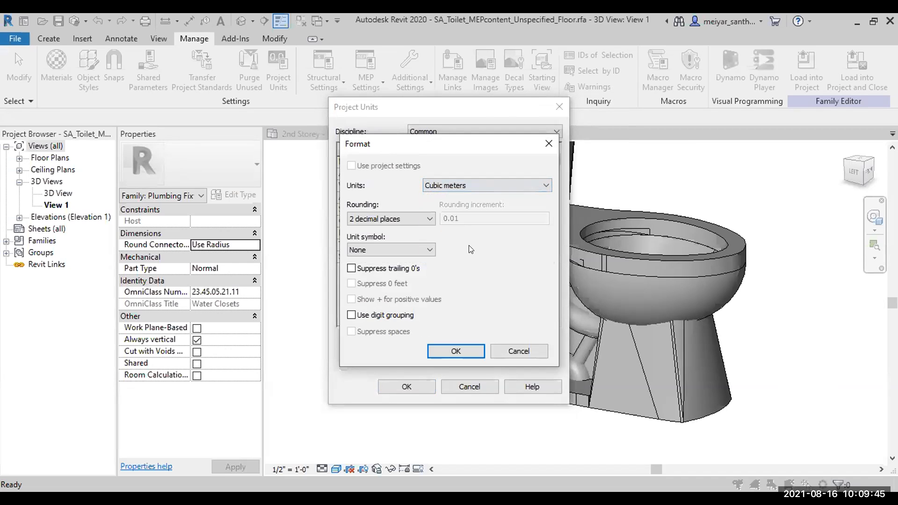
pyautogui.click(456, 348)
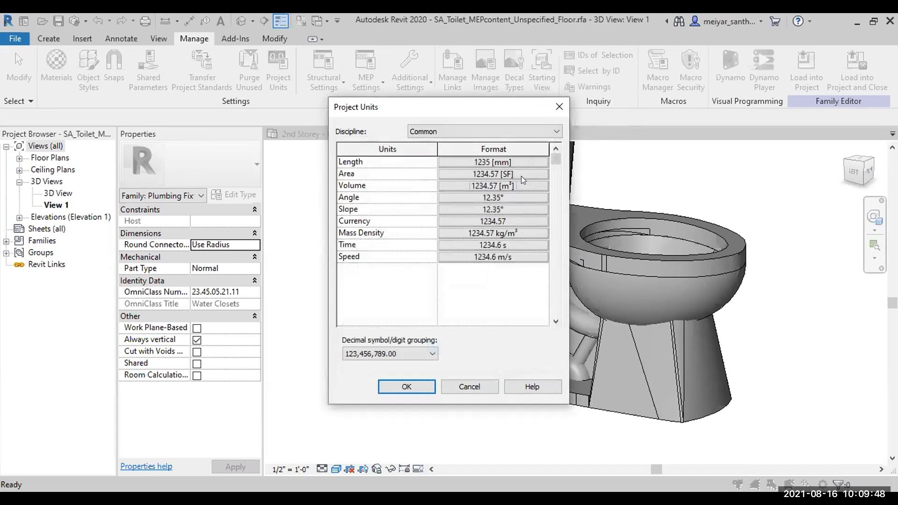
pyautogui.click(533, 174)
pyautogui.click(510, 185)
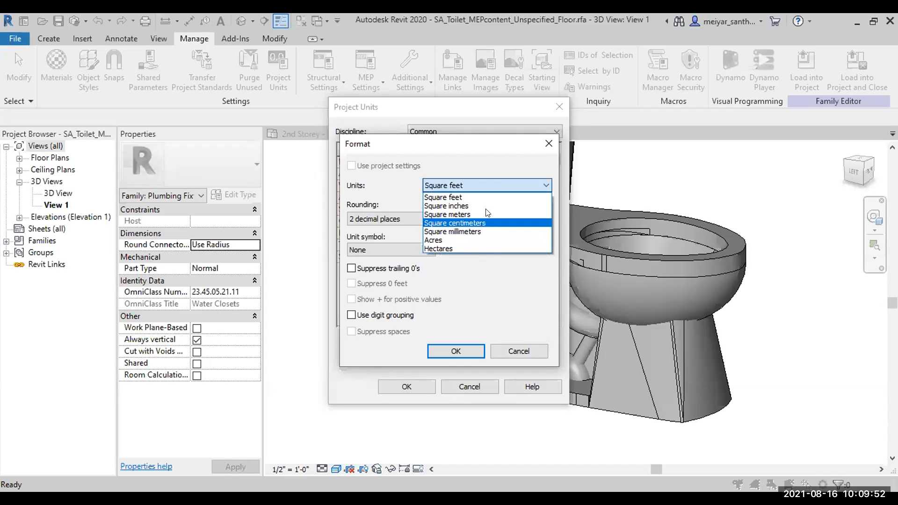
pyautogui.click(487, 214)
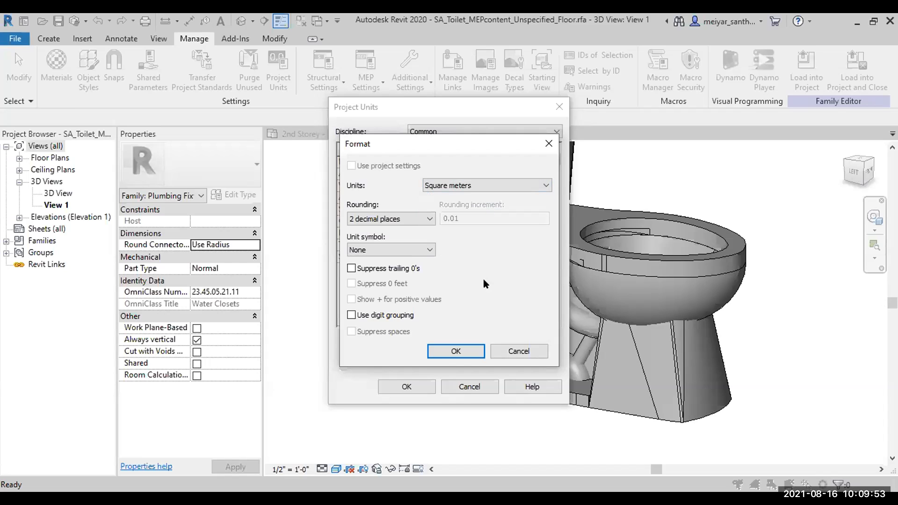
pyautogui.click(463, 349)
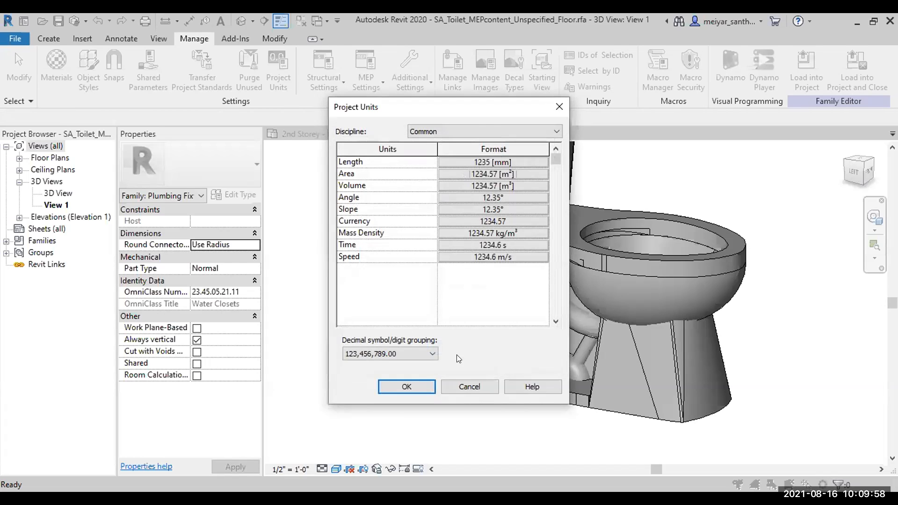
pyautogui.click(416, 385)
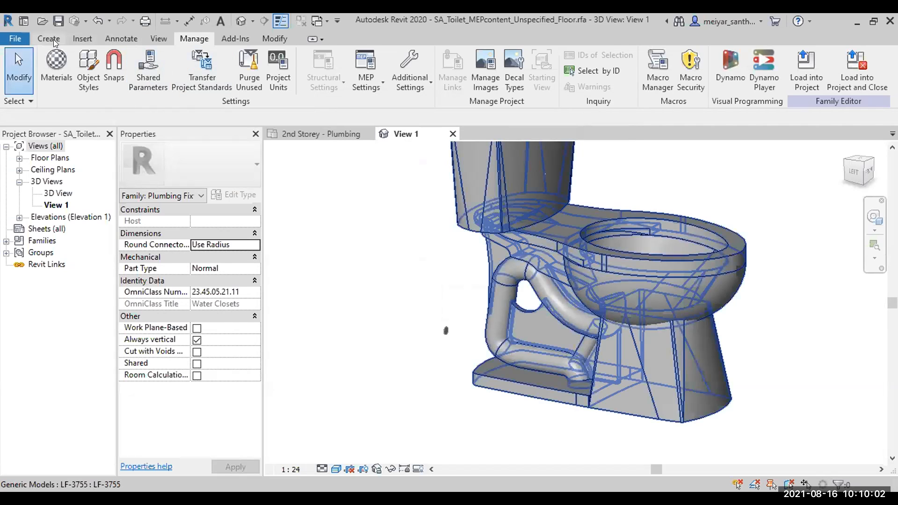
# - Set the Cold Water Connection Diameter to 15 mm in the family types
pyautogui.click(275, 38)
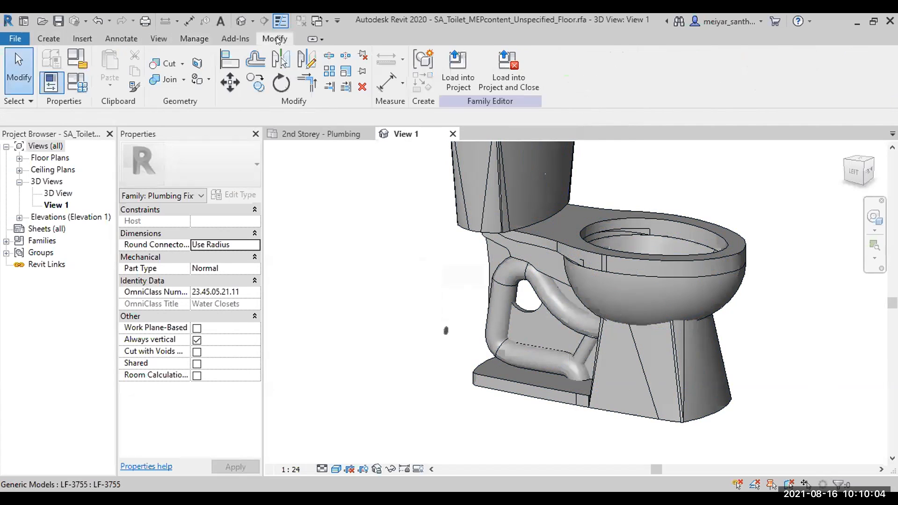
pyautogui.click(76, 82)
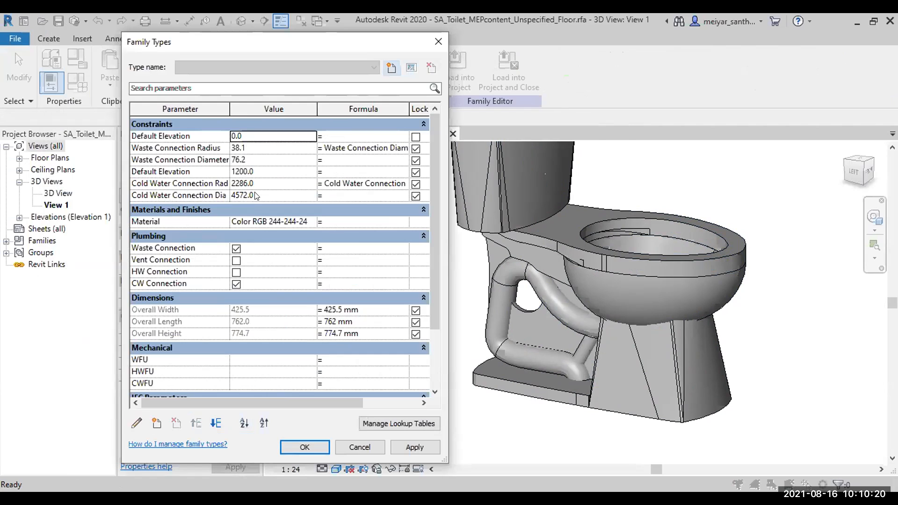
pyautogui.click(254, 195)
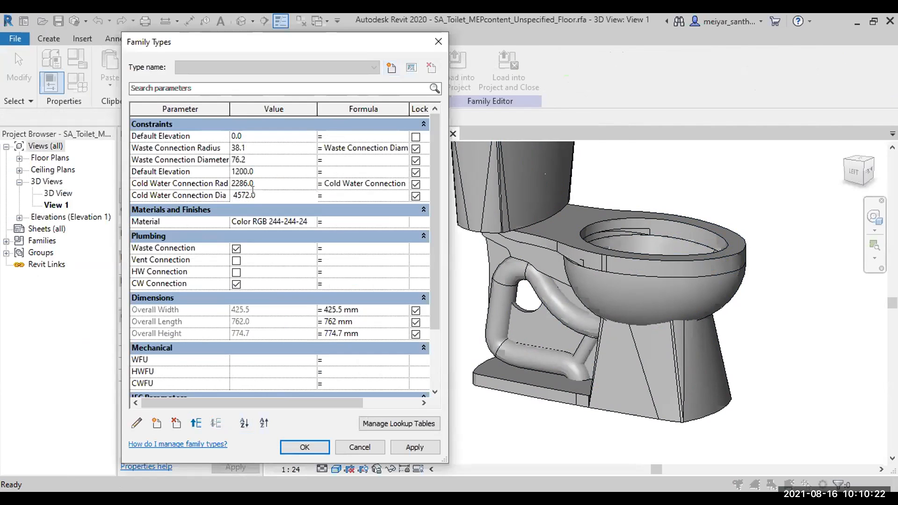
pyautogui.press('BackSpace')
pyautogui.press('BackSpace')
pyautogui.press('BackSpace')
pyautogui.press('BackSpace')
pyautogui.press('BackSpace')
pyautogui.press('BackSpace')
pyautogui.write('15')
pyautogui.press('Tab')
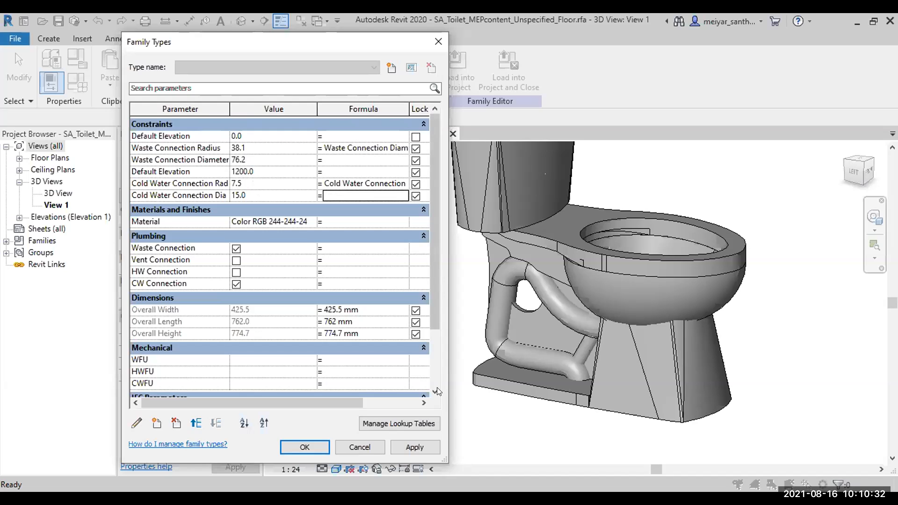
# - Enlarge the Family Types window and adjust its column widths to show full parameter names and formulas
pyautogui.moveTo(470, 453); pyautogui.dragTo(566, 458)
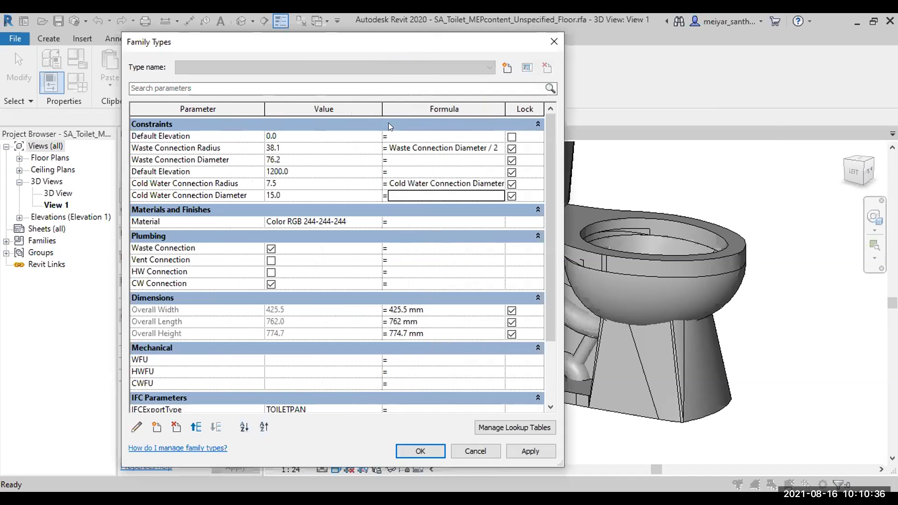
pyautogui.moveTo(381, 104); pyautogui.dragTo(321, 104)
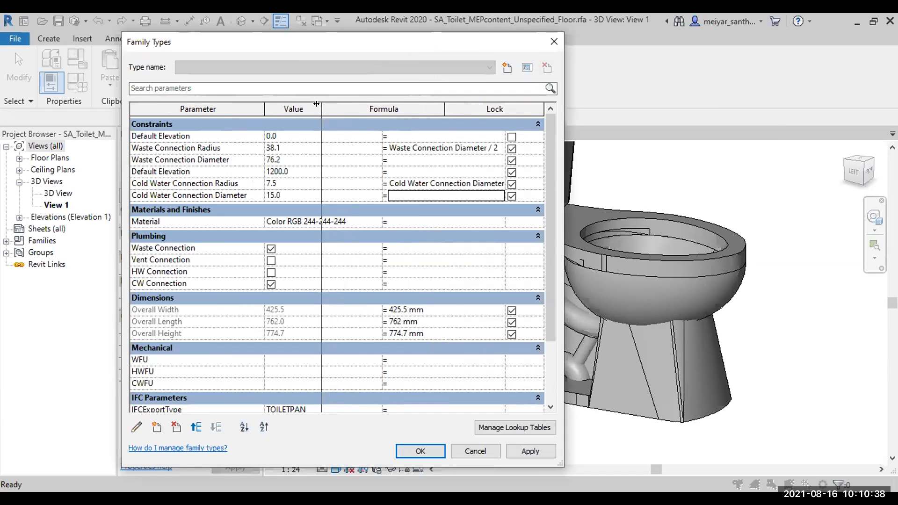
pyautogui.moveTo(438, 104); pyautogui.dragTo(486, 105)
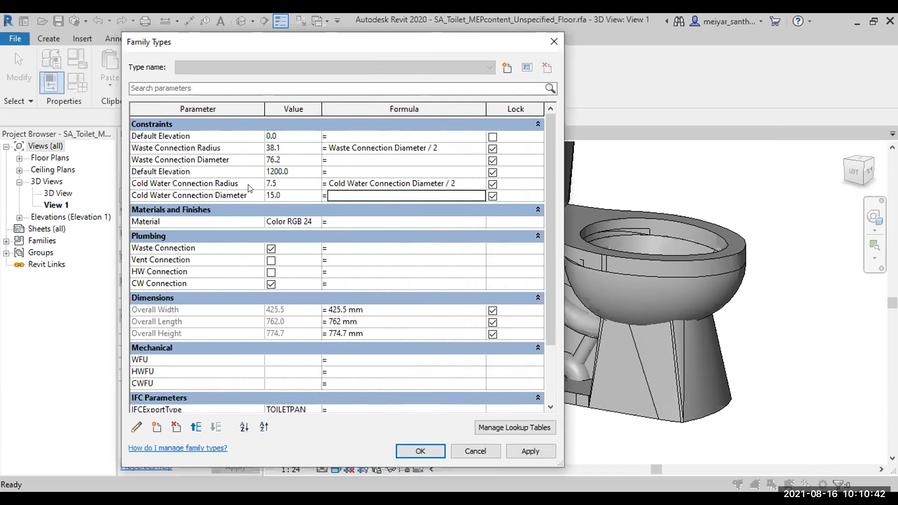
# - Set the locked Default Elevation parameter to 0 and the Waste Connection Diameter to 100 mm
pyautogui.click(293, 170)
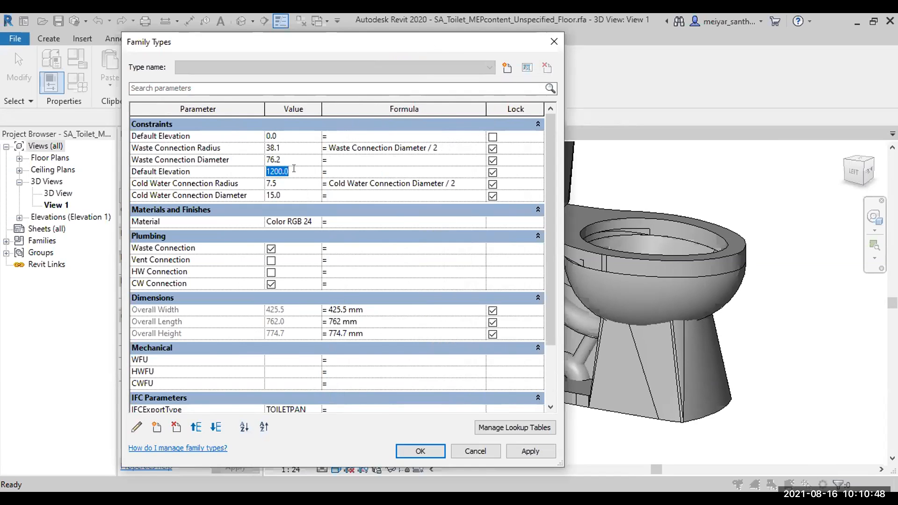
pyautogui.write('0')
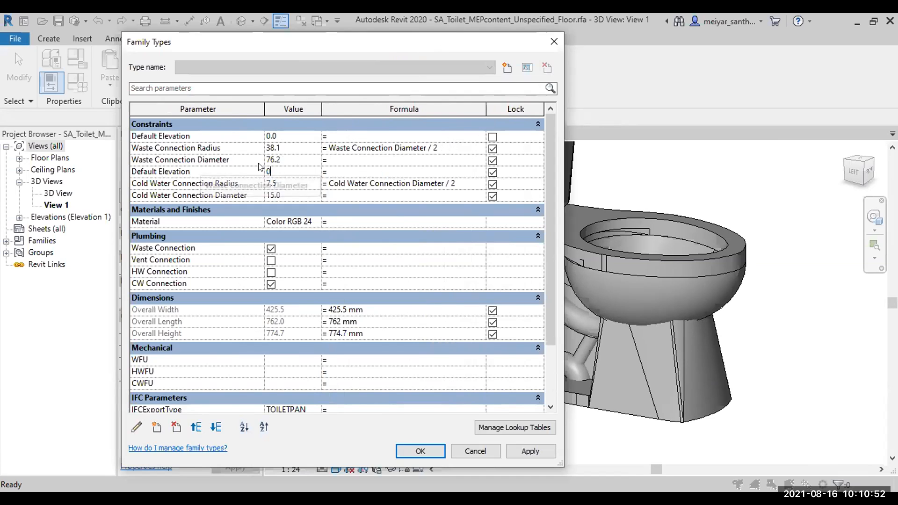
pyautogui.click(292, 159)
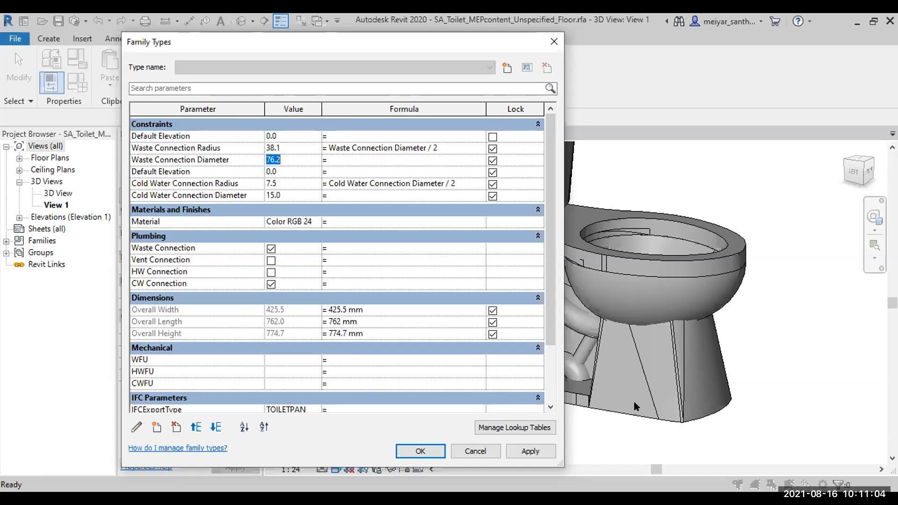
pyautogui.write('100')
pyautogui.press('Tab')
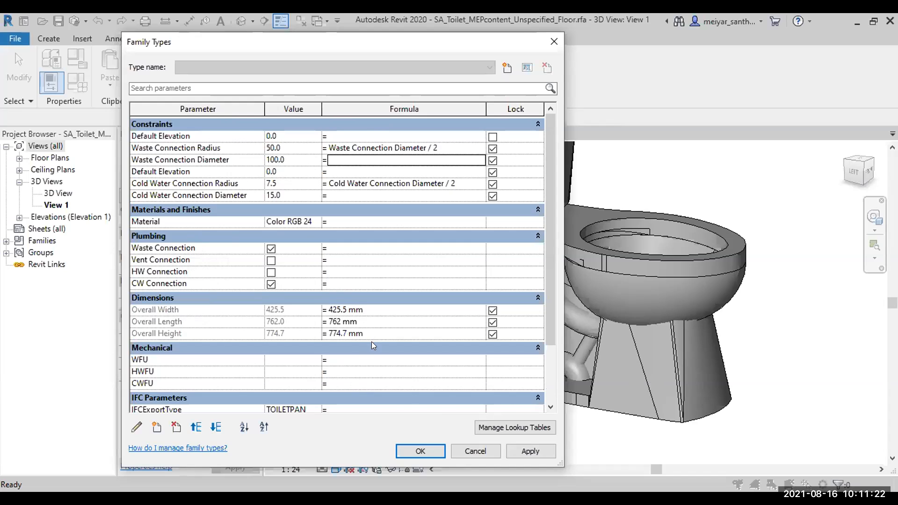
pyautogui.scroll(-2, 371, 341)
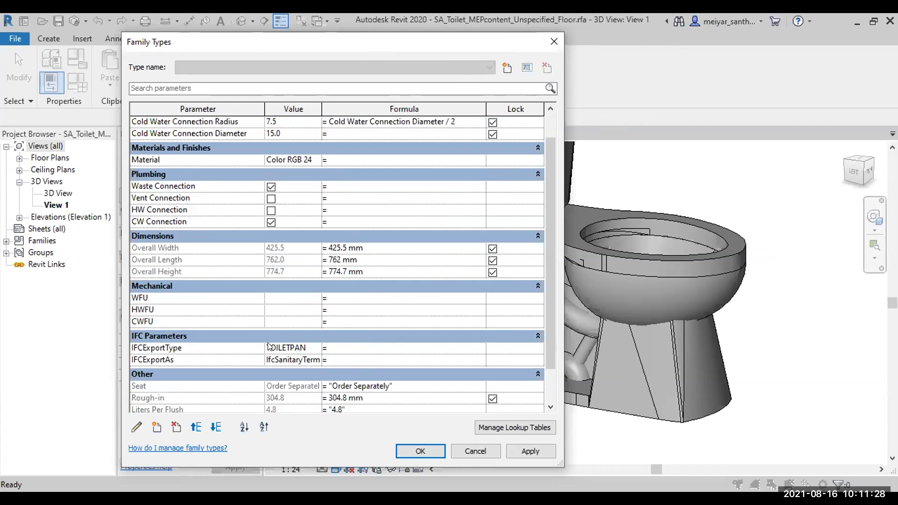
# - Review the remaining family parameters, apply the changed connection values and close the family types settings
pyautogui.scroll(-1, 276, 346)
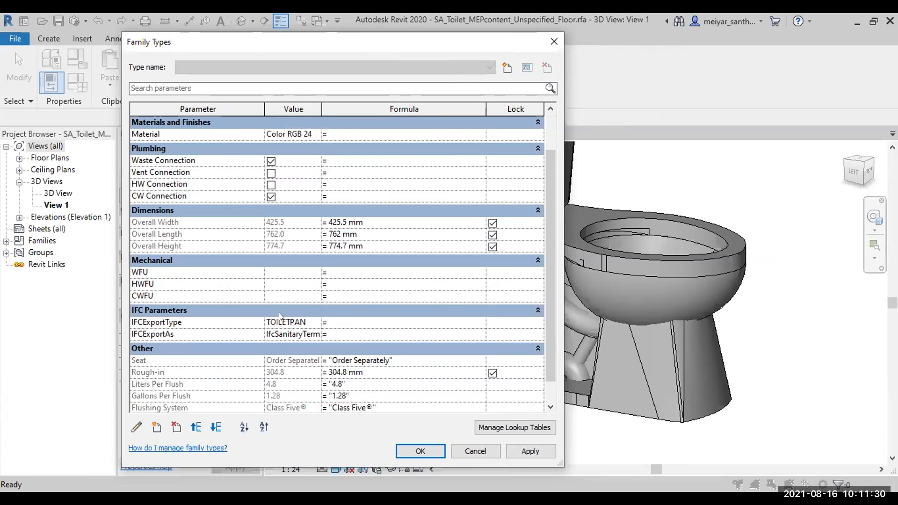
pyautogui.scroll(-2, 289, 334)
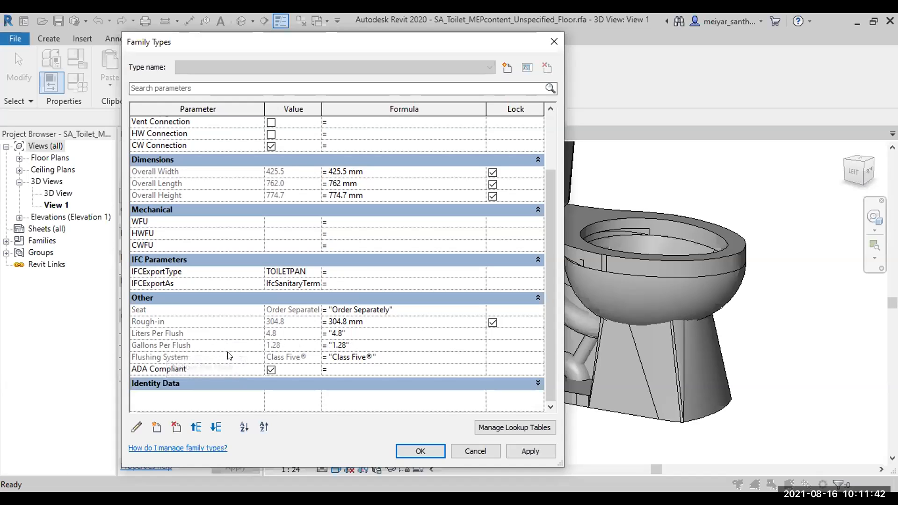
pyautogui.scroll(3, 287, 365)
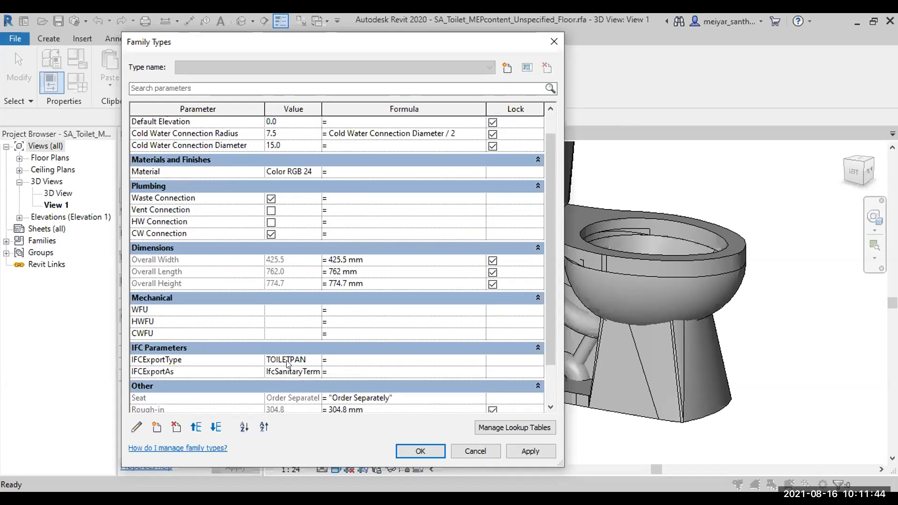
pyautogui.click(532, 451)
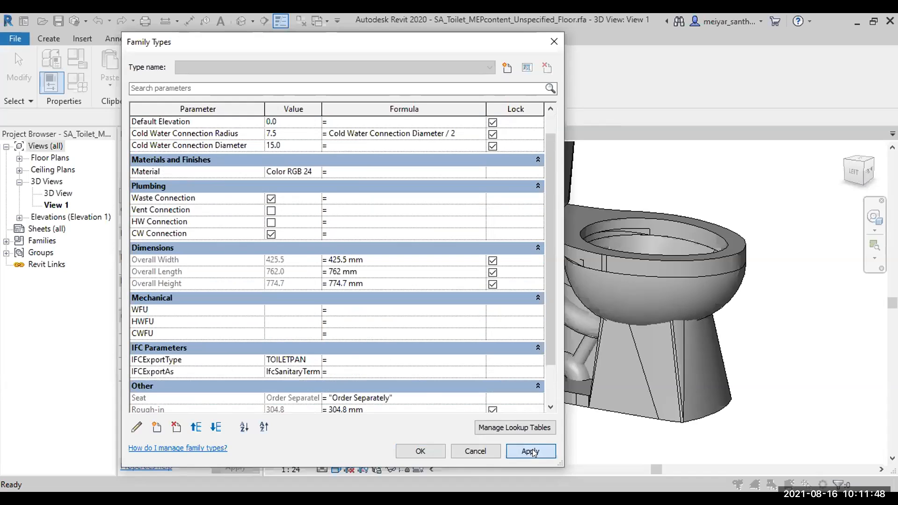
pyautogui.click(420, 451)
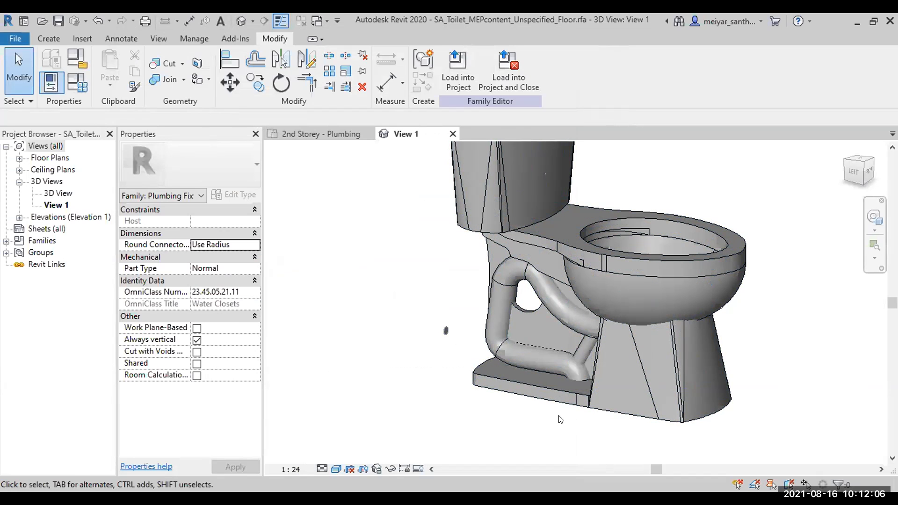
# - Display the 3D view in Hidden Line style and check the round waste outlet extrusion beneath the toilet base
pyautogui.click(336, 468)
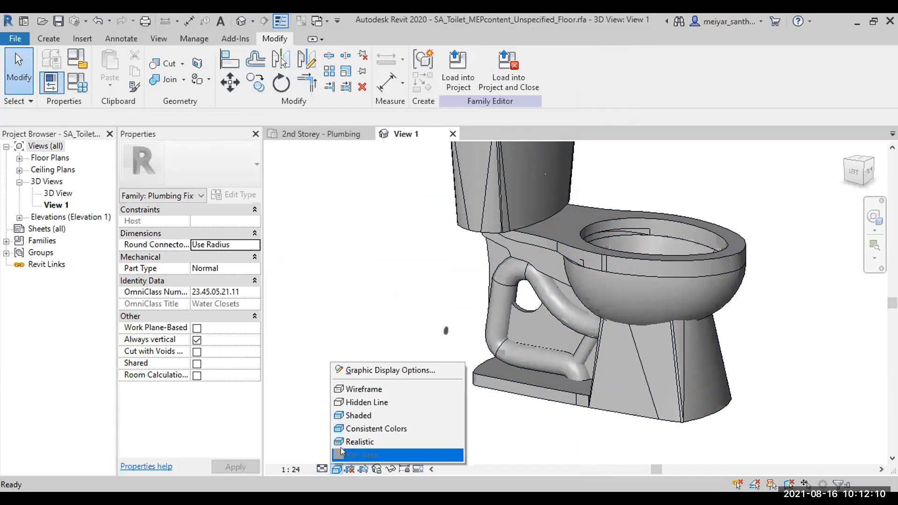
pyautogui.click(353, 403)
pyautogui.keyDown('shift'); pyautogui.moveTo(538, 418); pyautogui.dragTo(612, 244, button='middle'); pyautogui.keyUp('shift')
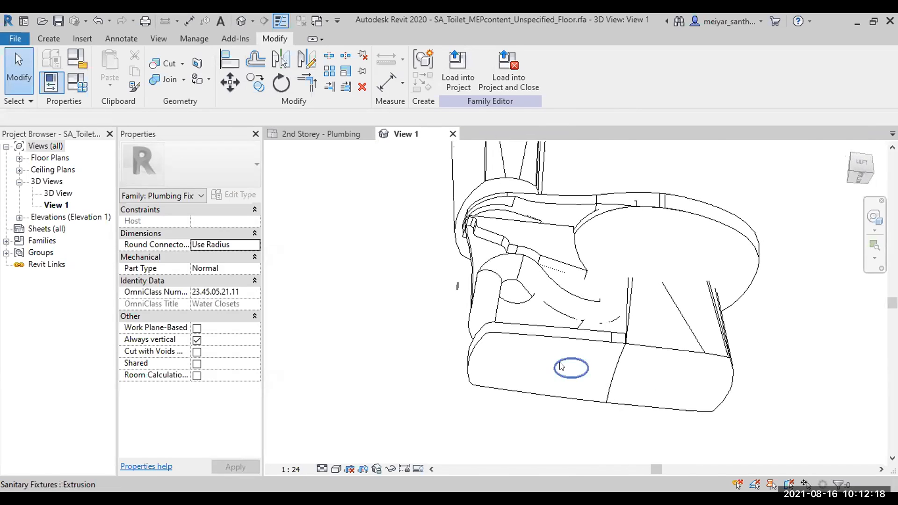
pyautogui.scroll(3, 559, 367)
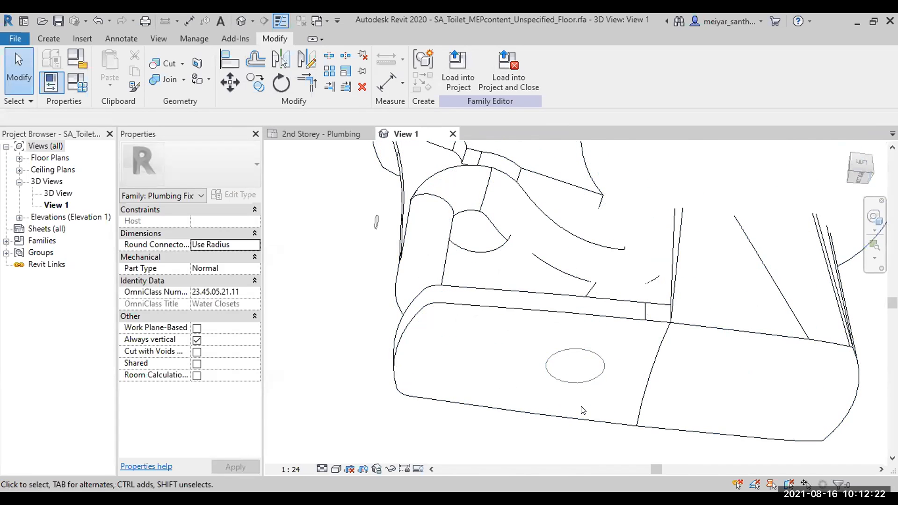
pyautogui.click(563, 381)
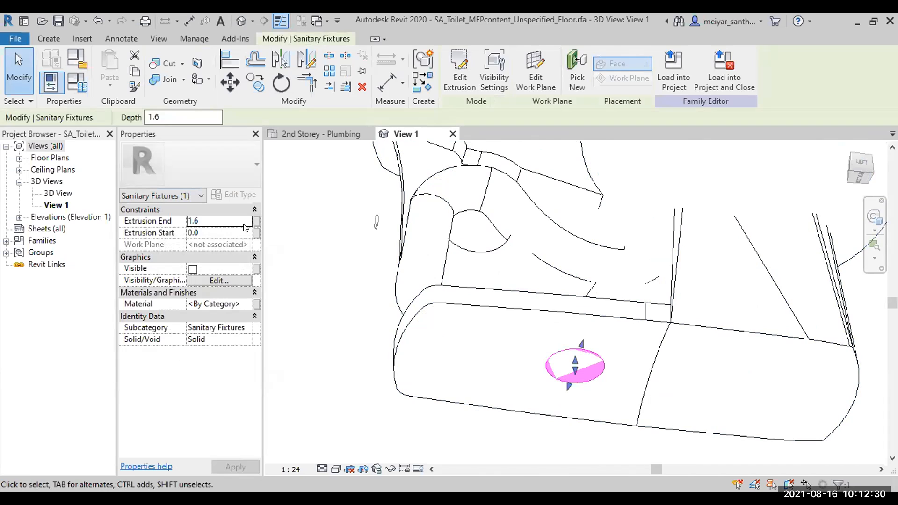
pyautogui.click(325, 204)
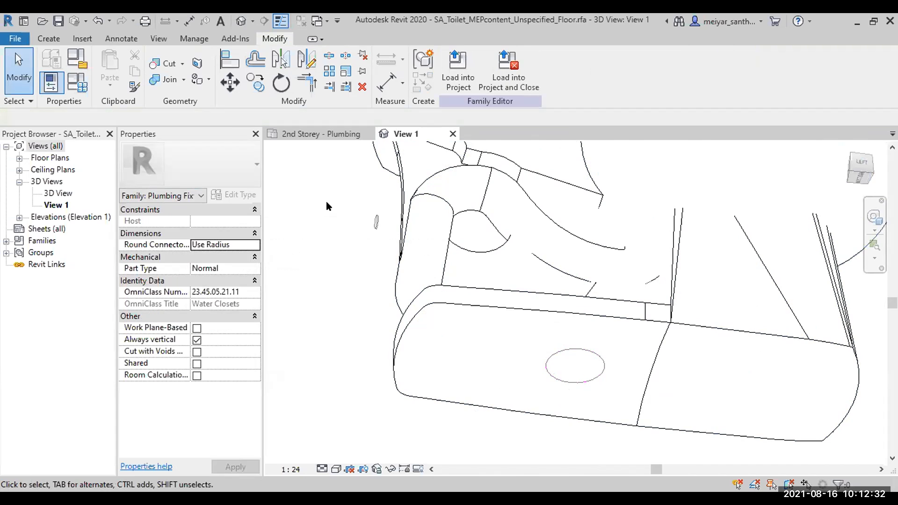
# - Place a Hydronic Supply pipe connector on the round waste outlet face beneath the toilet base
pyautogui.click(49, 39)
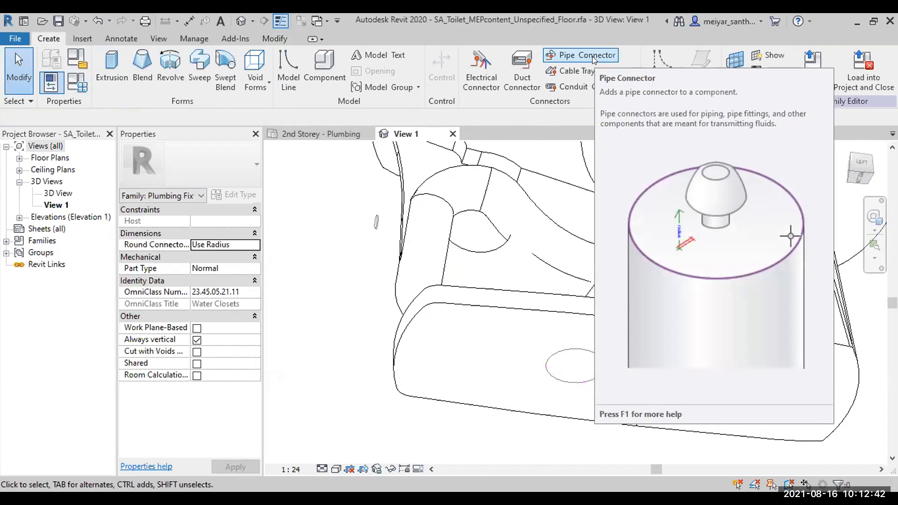
pyautogui.click(588, 55)
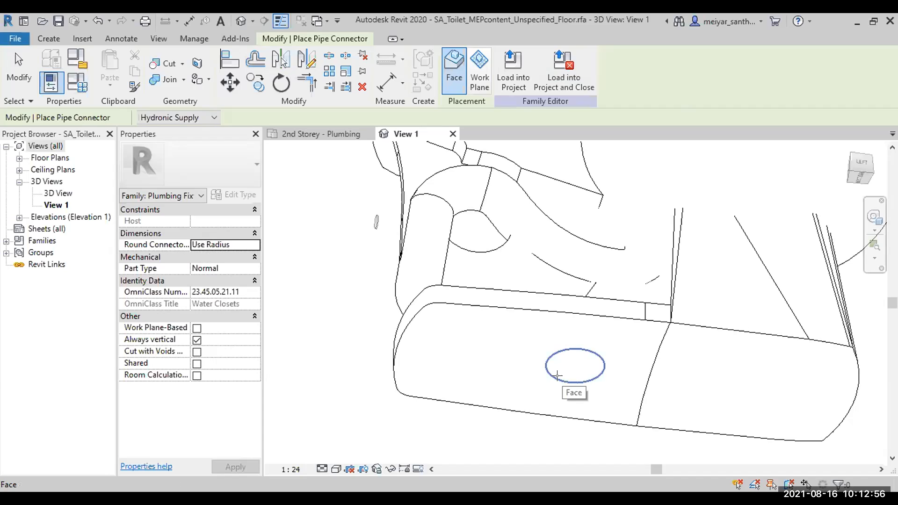
pyautogui.click(557, 376)
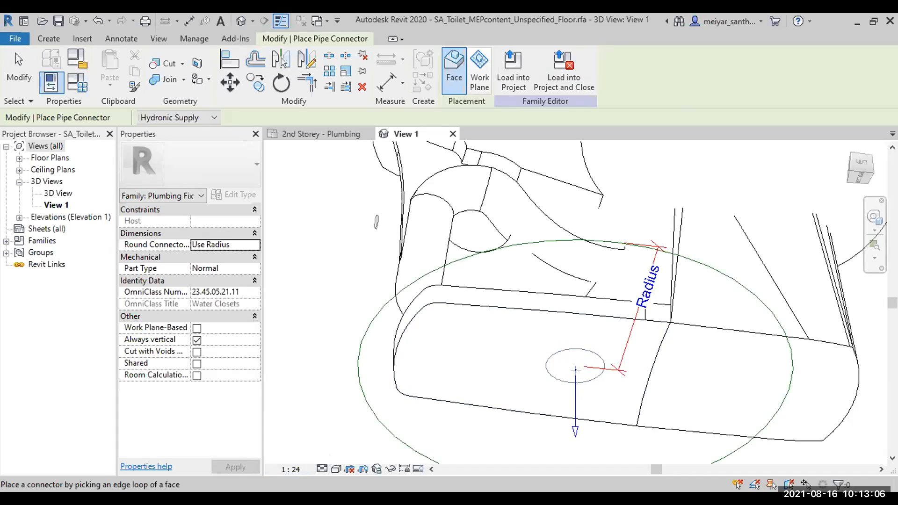
pyautogui.click(16, 79)
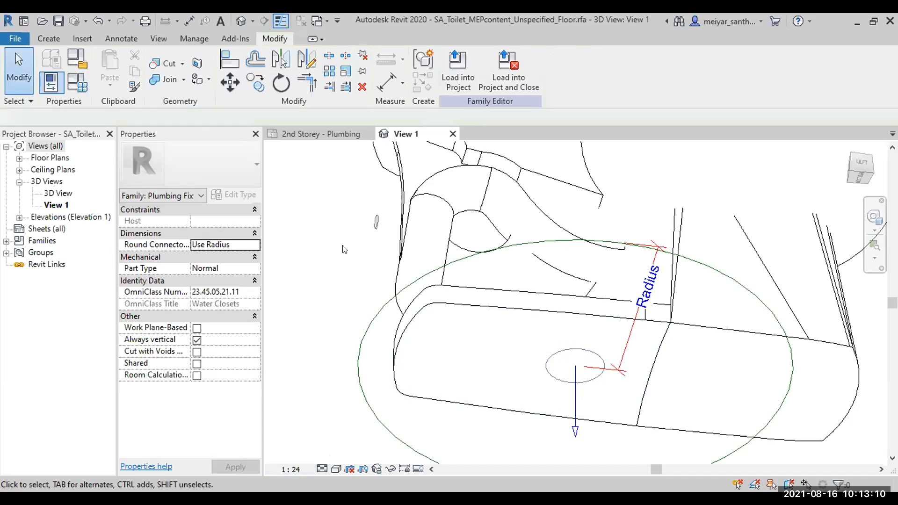
# - Associate the base connector's radius with the Waste Connection Diameter family parameter and compare it with the outlet extrusion
pyautogui.click(613, 369)
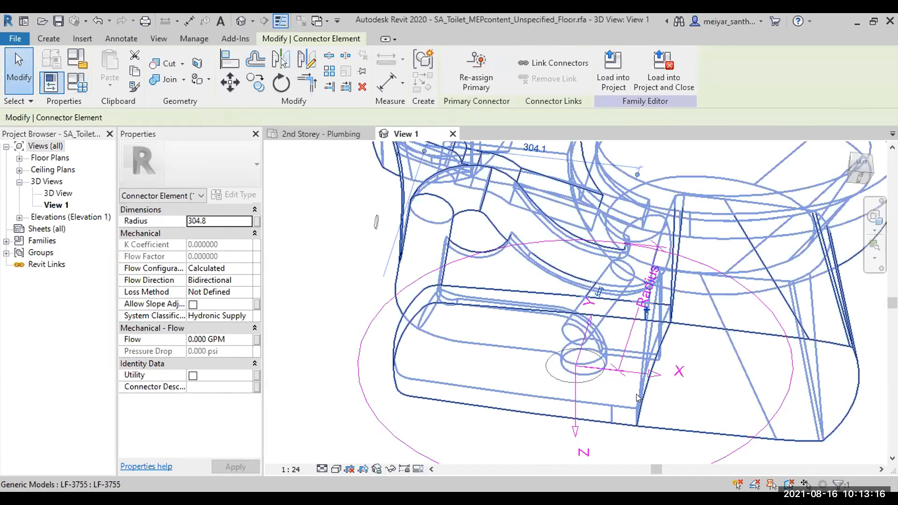
pyautogui.keyDown('shift'); pyautogui.moveTo(645, 401); pyautogui.dragTo(195, 221, button='middle'); pyautogui.keyUp('shift')
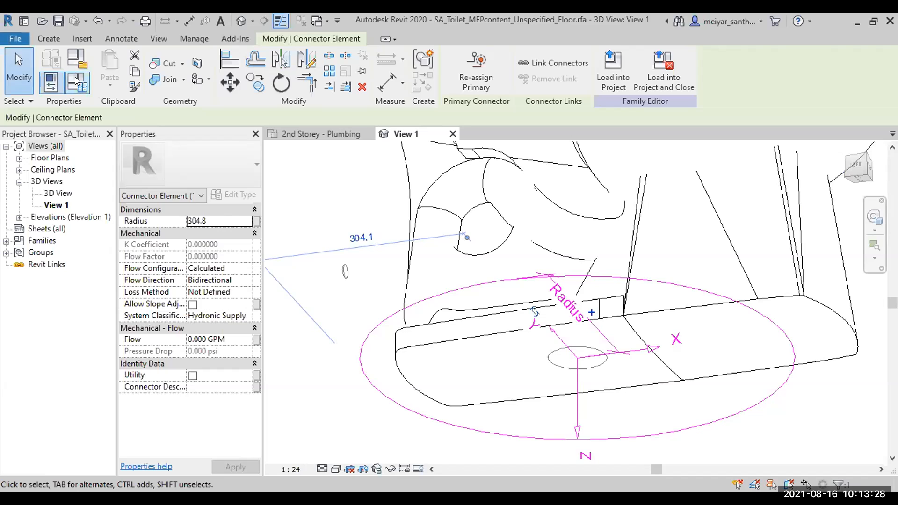
pyautogui.click(256, 221)
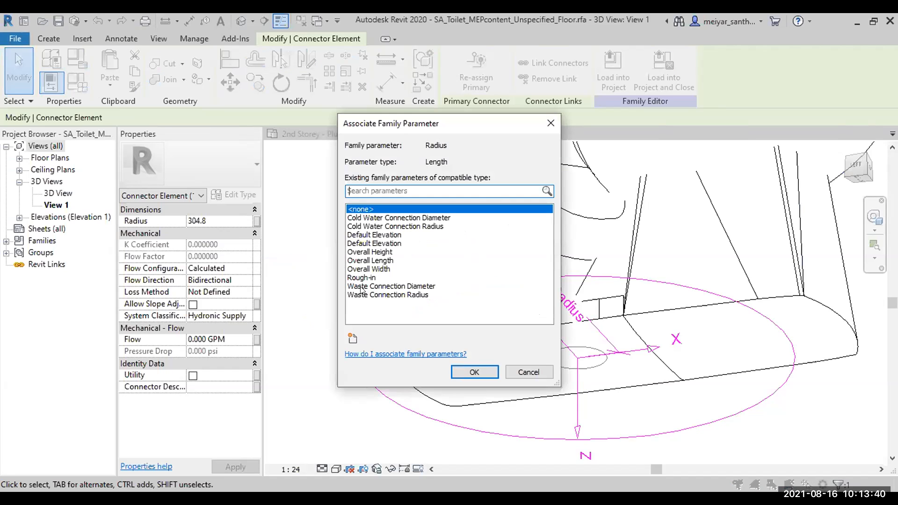
pyautogui.click(413, 287)
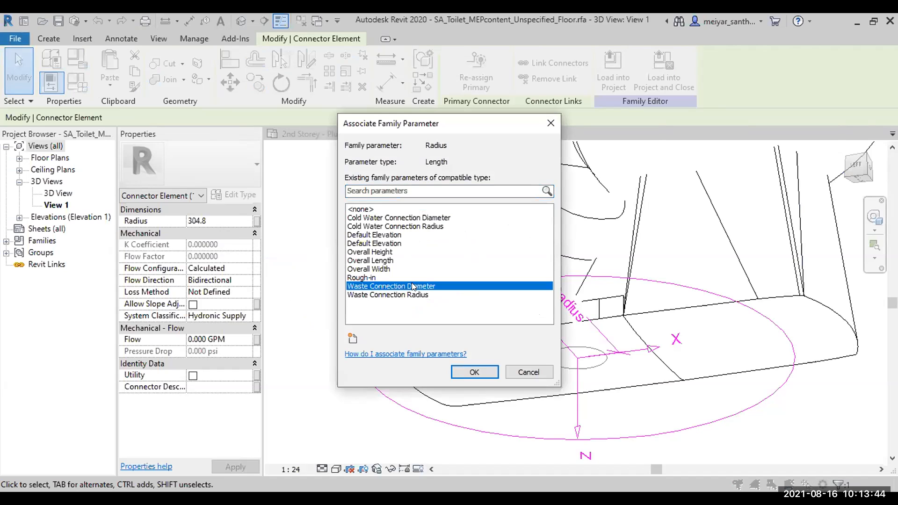
pyautogui.click(473, 372)
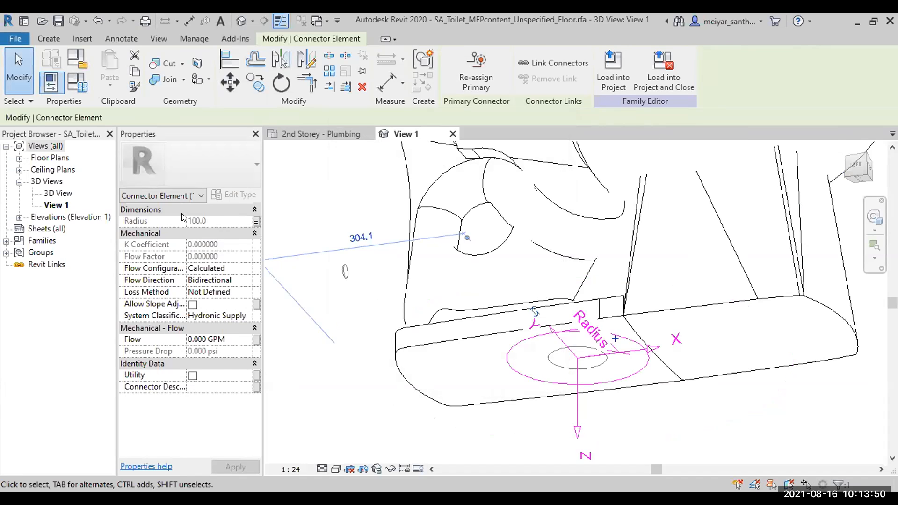
pyautogui.click(492, 430)
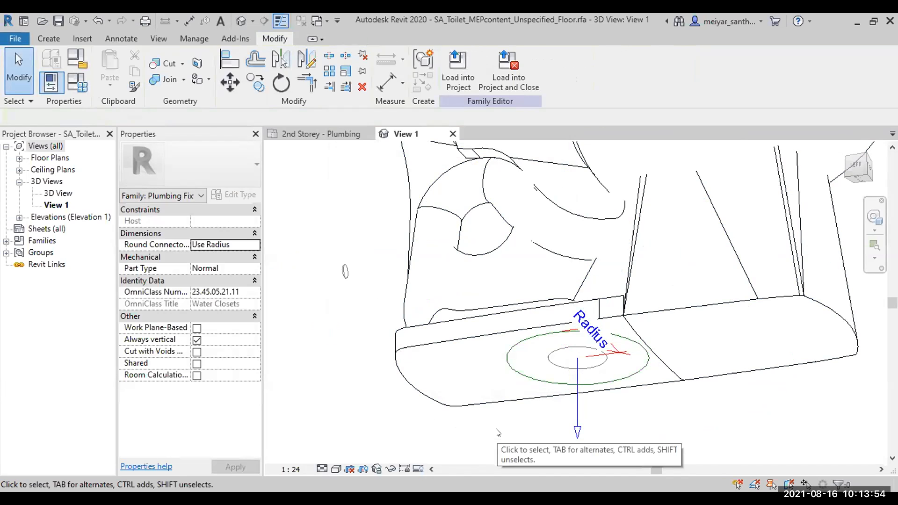
pyautogui.click(550, 359)
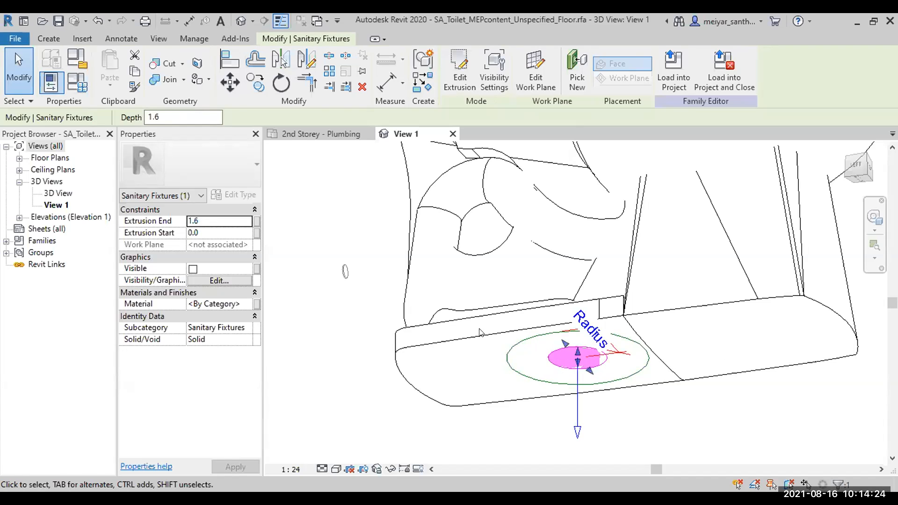
pyautogui.click(331, 323)
# - Place a second Hydronic Supply pipe connector on the bottom face of the toilet tank
pyautogui.moveTo(348, 202); pyautogui.dragTo(377, 326, button='middle')
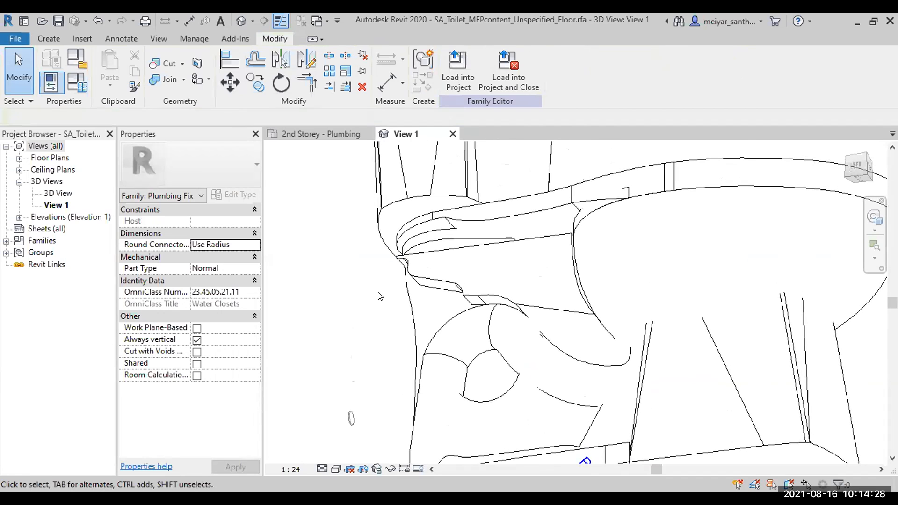
pyautogui.moveTo(379, 276); pyautogui.dragTo(401, 326, button='middle')
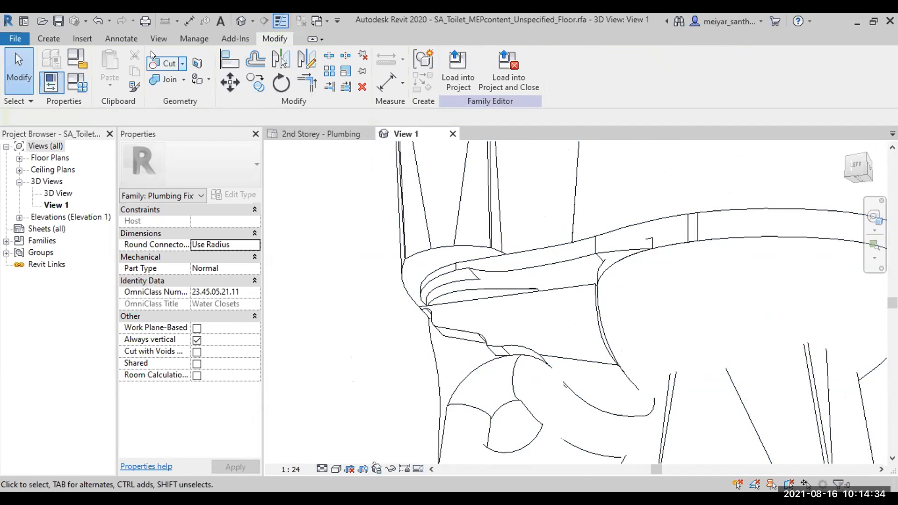
pyautogui.click(47, 38)
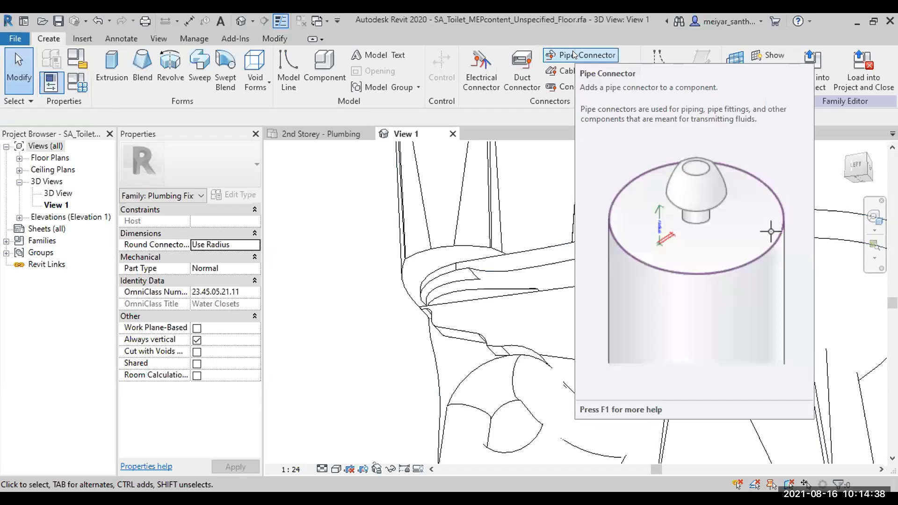
pyautogui.click(574, 54)
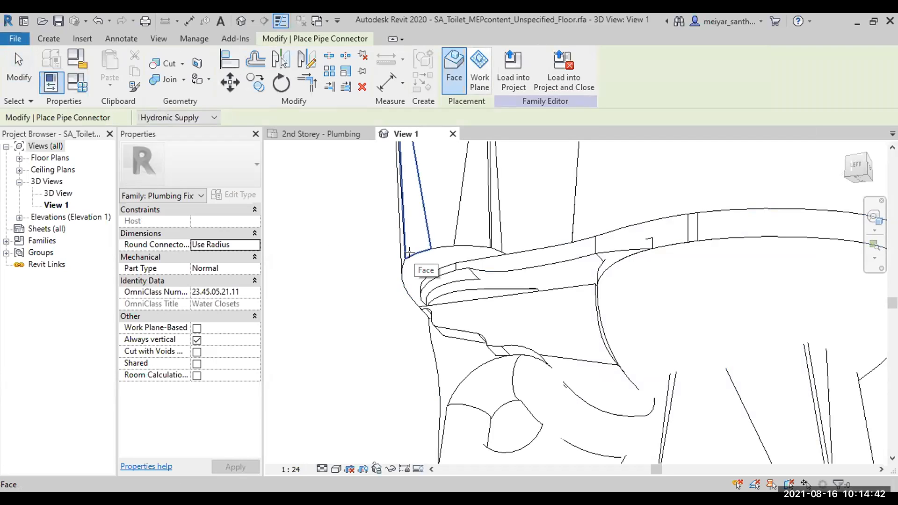
pyautogui.press('Tab')
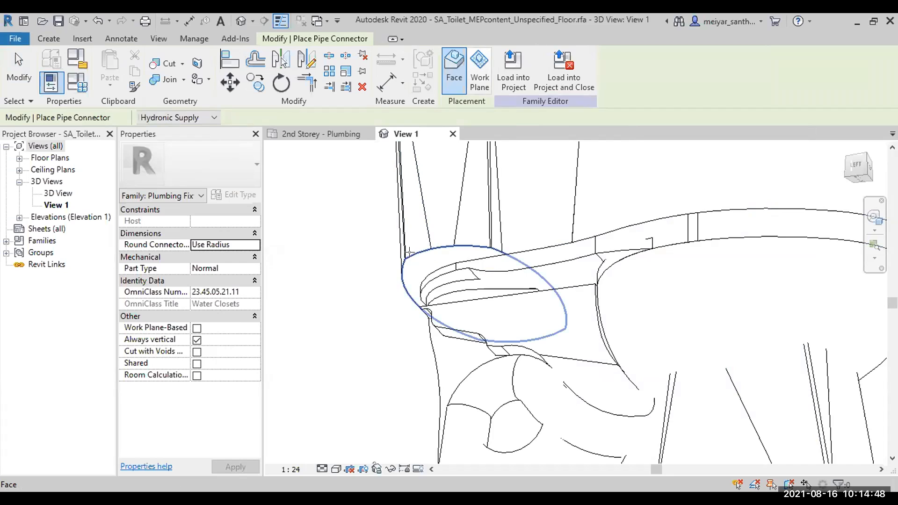
pyautogui.click(408, 253)
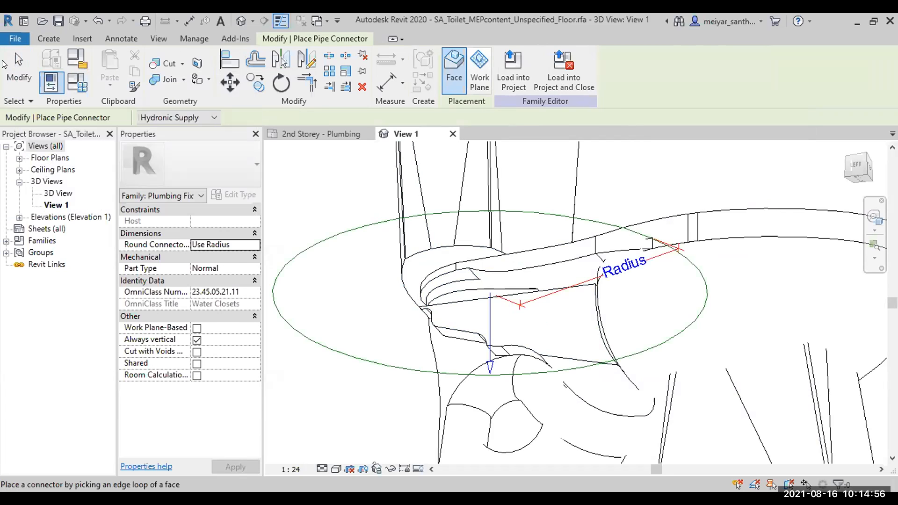
pyautogui.press('Escape')
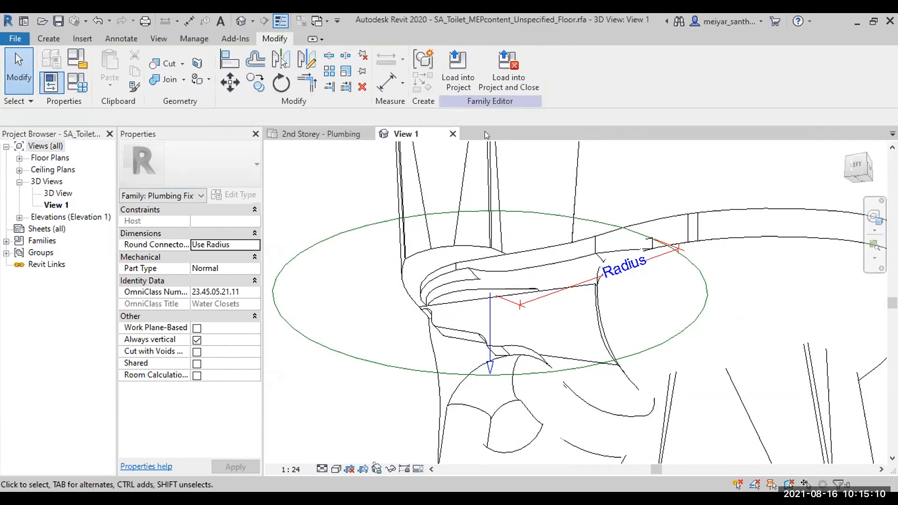
# - Open the Ref. Level floor plan and turn the tank's pipe connector so its axes line up with the reference planes
pyautogui.scroll(-3, 374, 209)
pyautogui.scroll(-1, 445, 256)
pyautogui.moveTo(469, 271); pyautogui.dragTo(513, 299, button='middle')
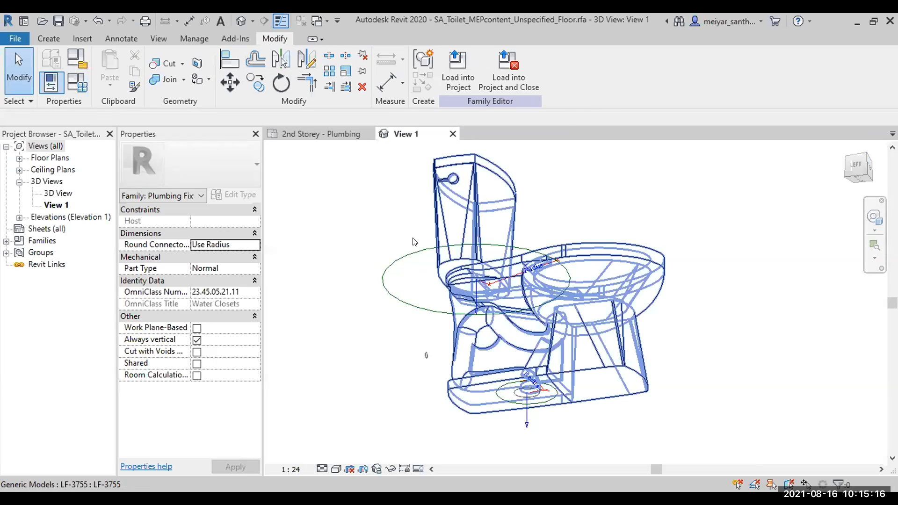
pyautogui.click(20, 158)
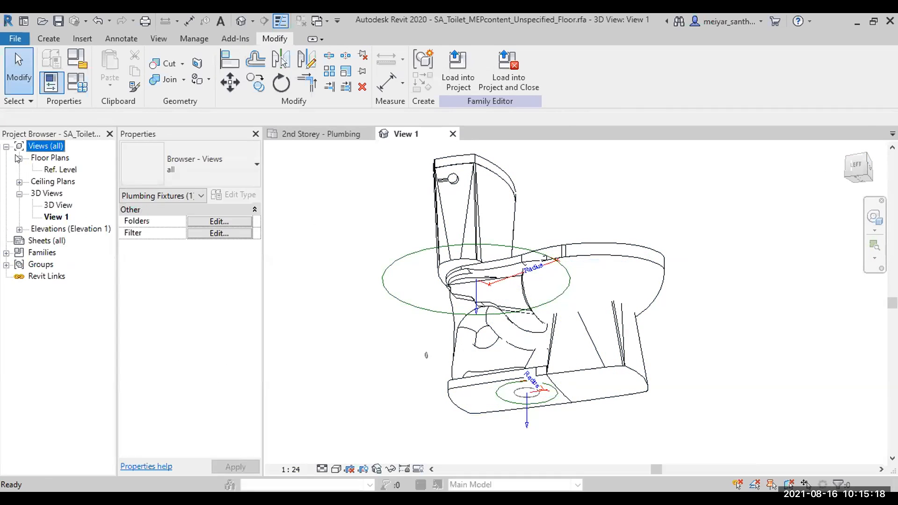
pyautogui.doubleClick(61, 169)
pyautogui.scroll(4, 564, 312)
pyautogui.scroll(5, 564, 312)
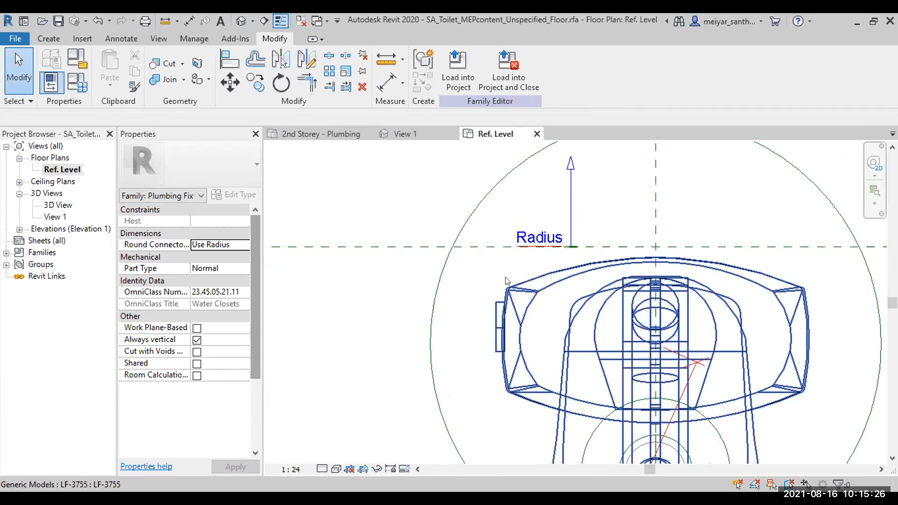
pyautogui.scroll(-1, 457, 266)
pyautogui.click(387, 312)
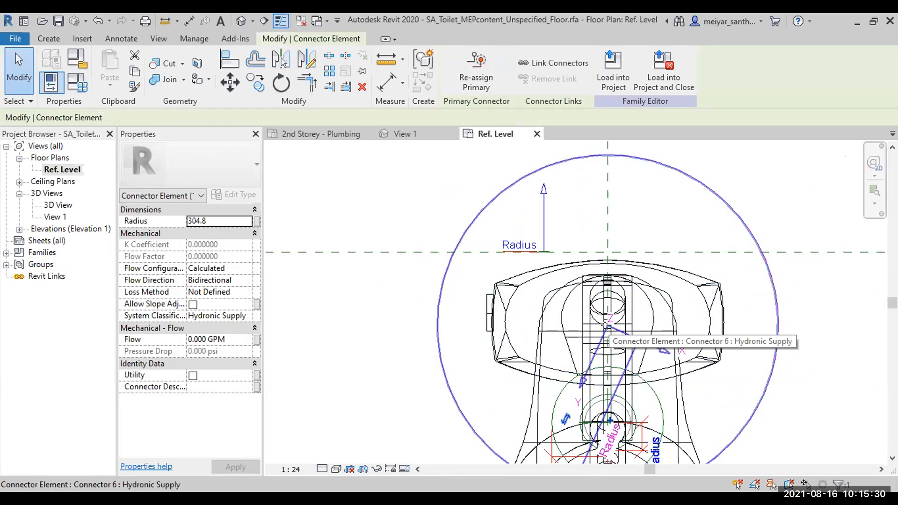
pyautogui.moveTo(604, 326); pyautogui.dragTo(395, 167)
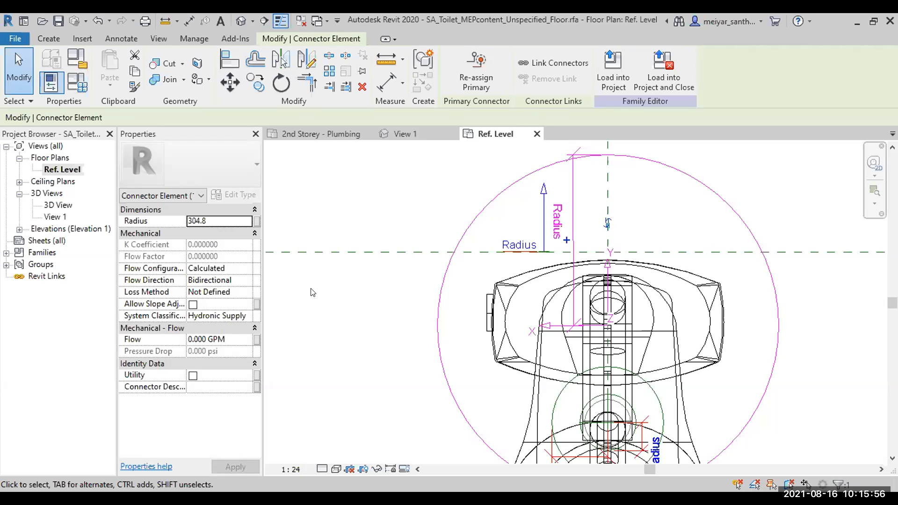
# - Associate the tank connector's radius with the Cold Water Connection Diameter family parameter
pyautogui.click(257, 221)
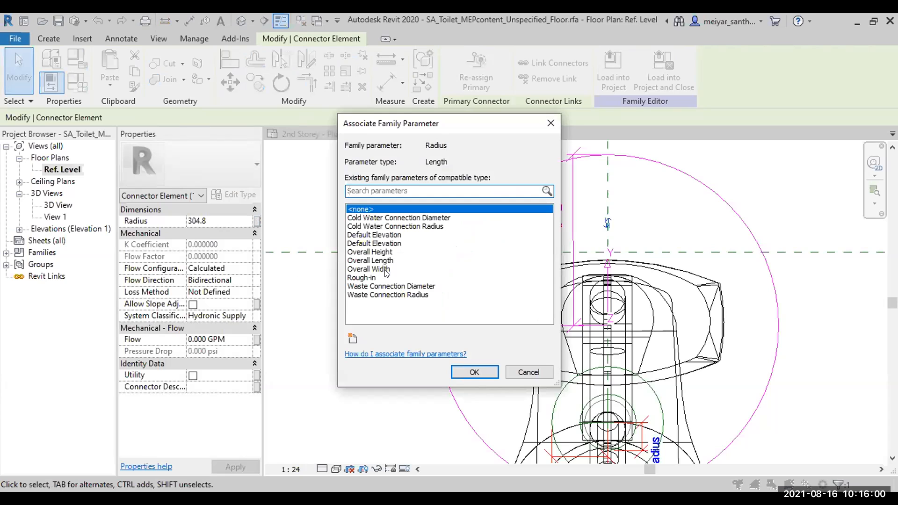
pyautogui.click(427, 217)
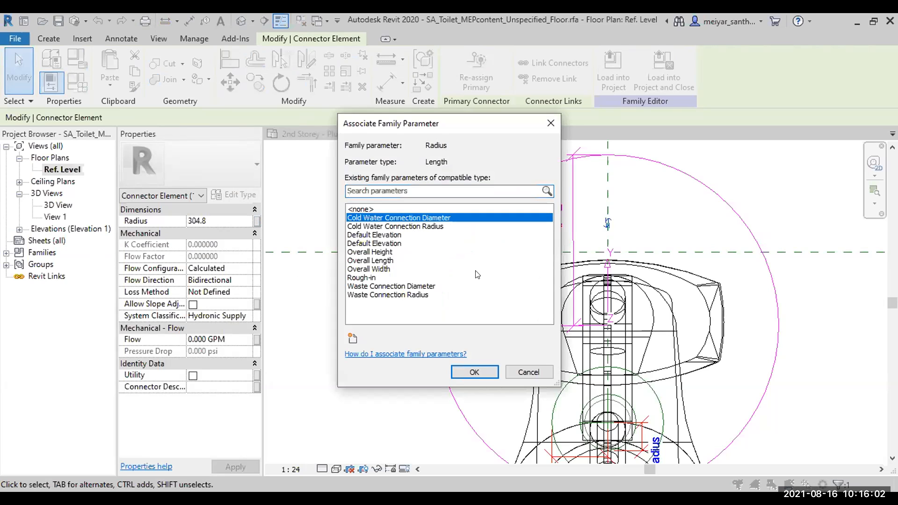
pyautogui.click(478, 371)
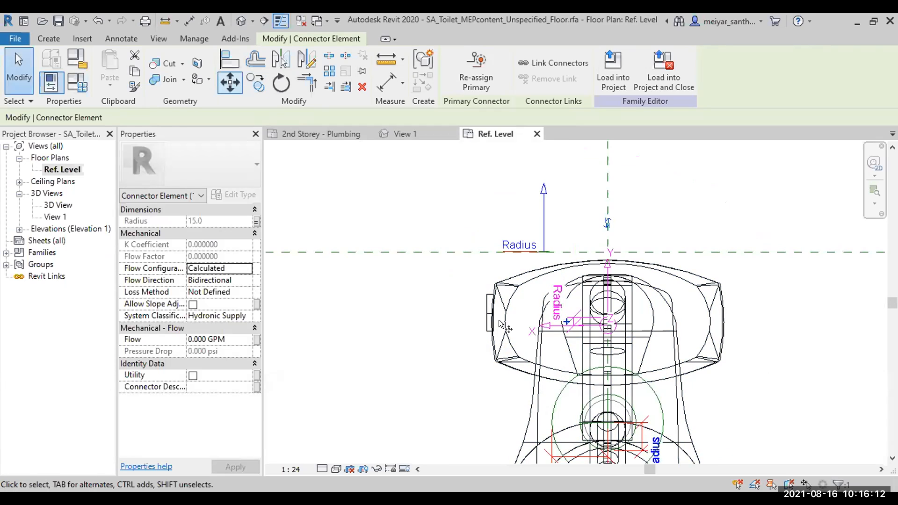
# - Try to move the tank connector away from its centred position in the Ref. Level plan
pyautogui.click(228, 82)
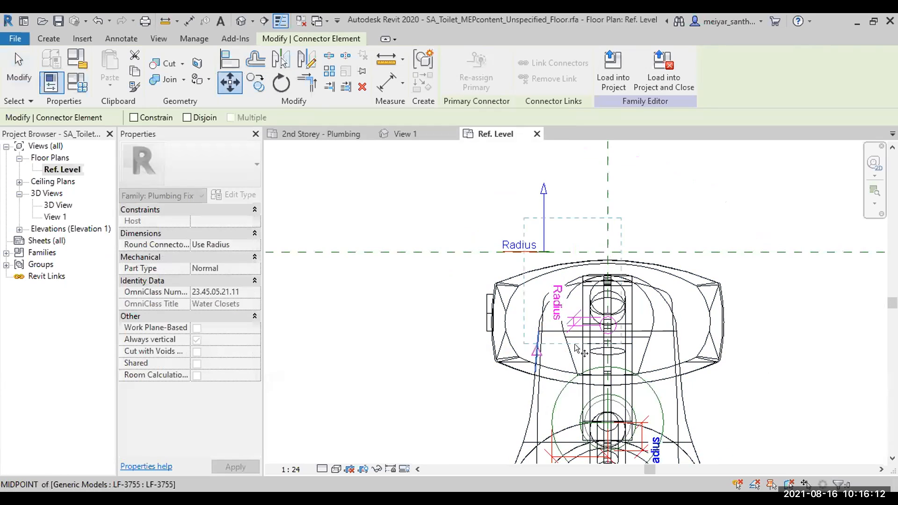
pyautogui.click(606, 324)
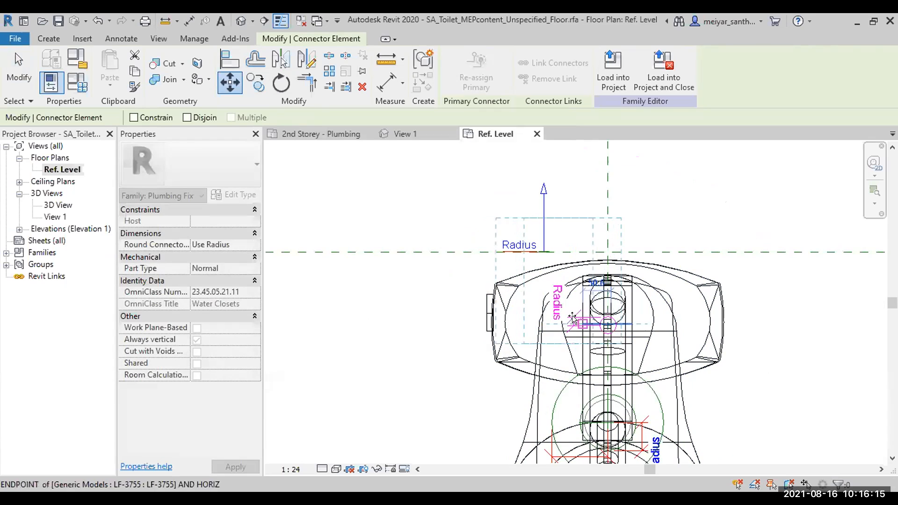
pyautogui.click(517, 316)
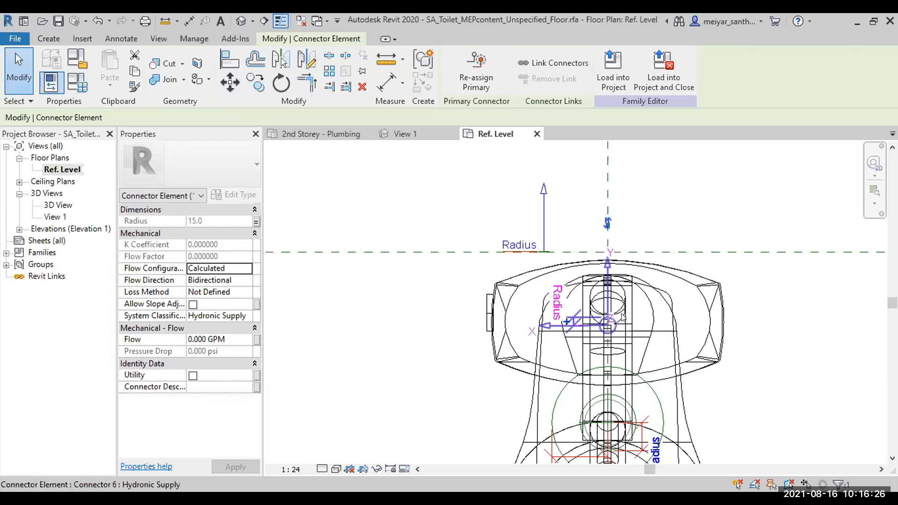
pyautogui.scroll(3, 588, 312)
pyautogui.moveTo(652, 362); pyautogui.dragTo(476, 308, button='middle')
pyautogui.scroll(-3, 694, 399)
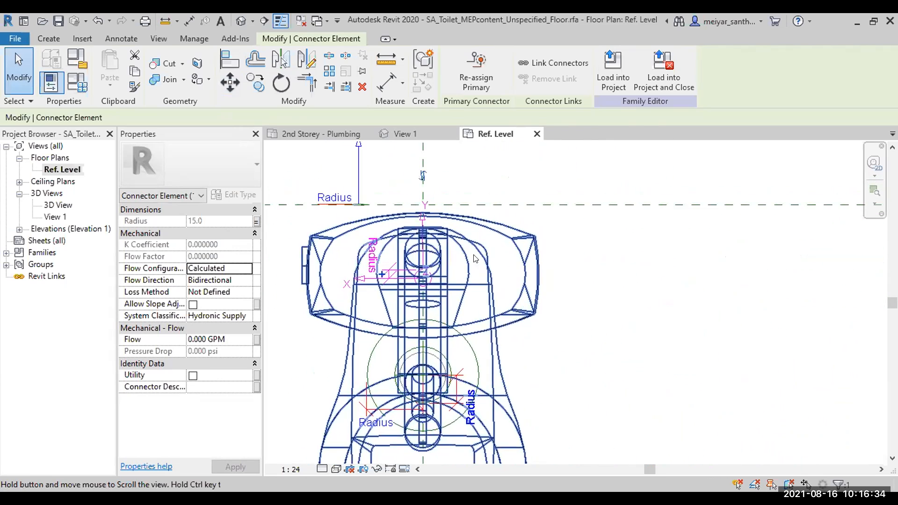
pyautogui.moveTo(351, 218); pyautogui.dragTo(365, 223, button='middle')
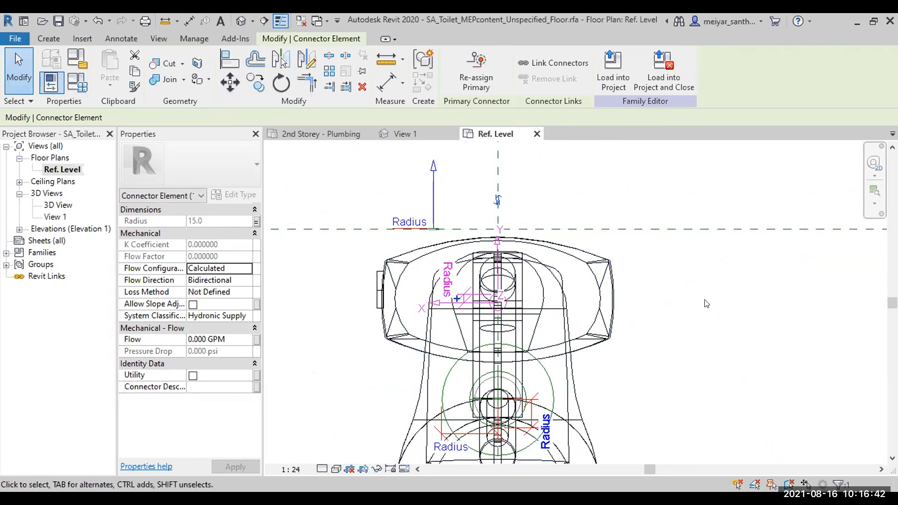
pyautogui.scroll(-2, 706, 303)
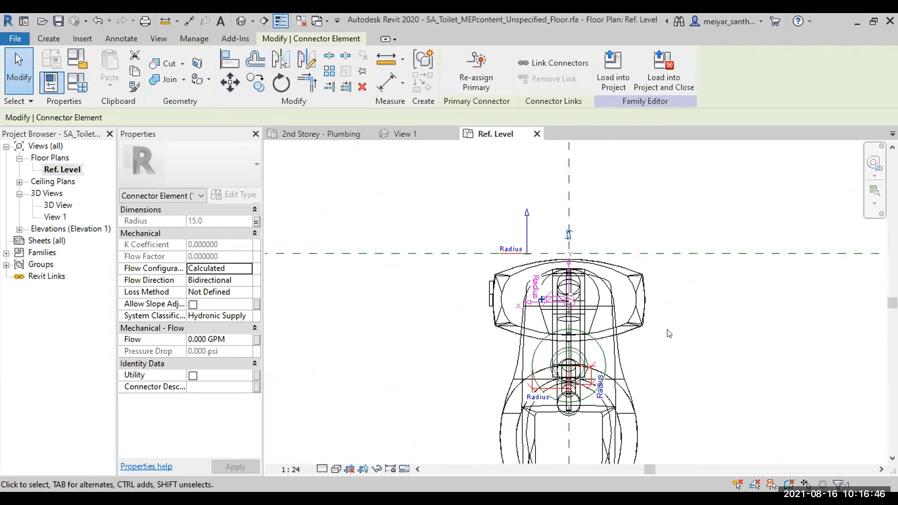
pyautogui.scroll(3, 668, 332)
pyautogui.moveTo(668, 345); pyautogui.dragTo(701, 380, button='middle')
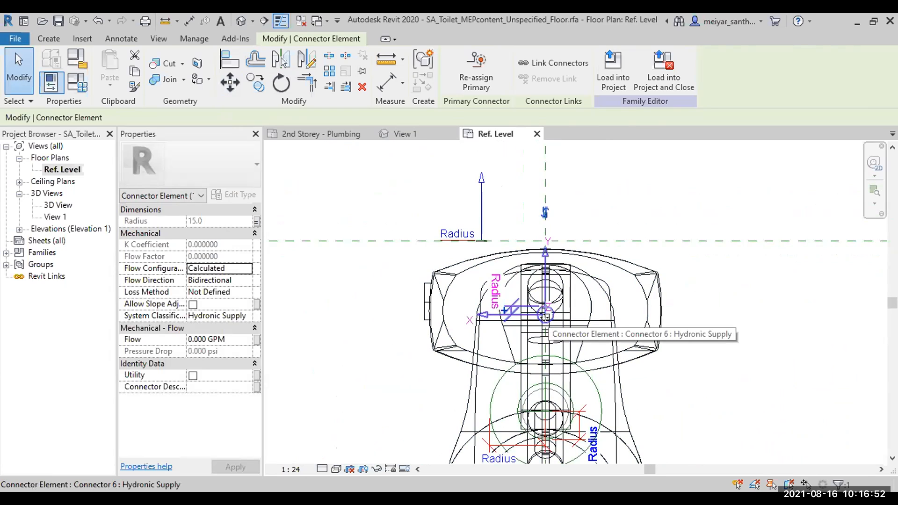
pyautogui.moveTo(545, 317); pyautogui.dragTo(564, 398)
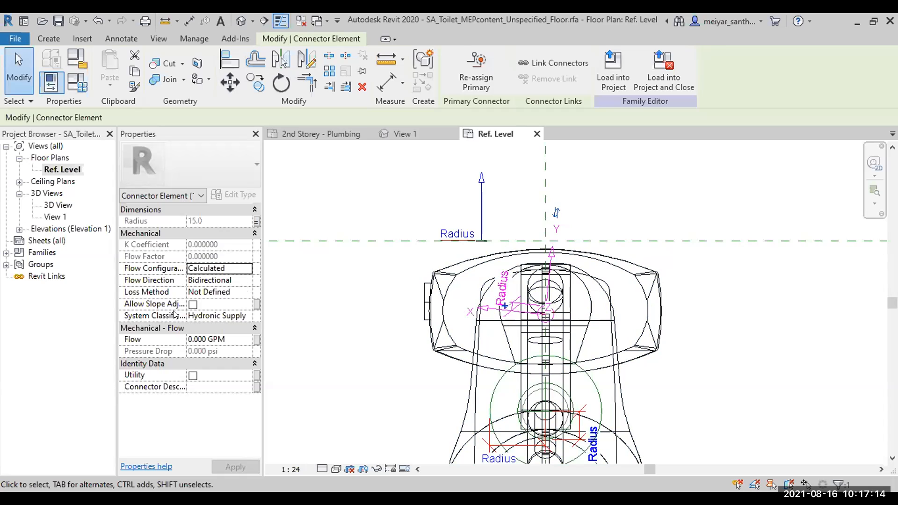
# - Set the tank connector's system classification to Domestic Cold Water
pyautogui.click(246, 317)
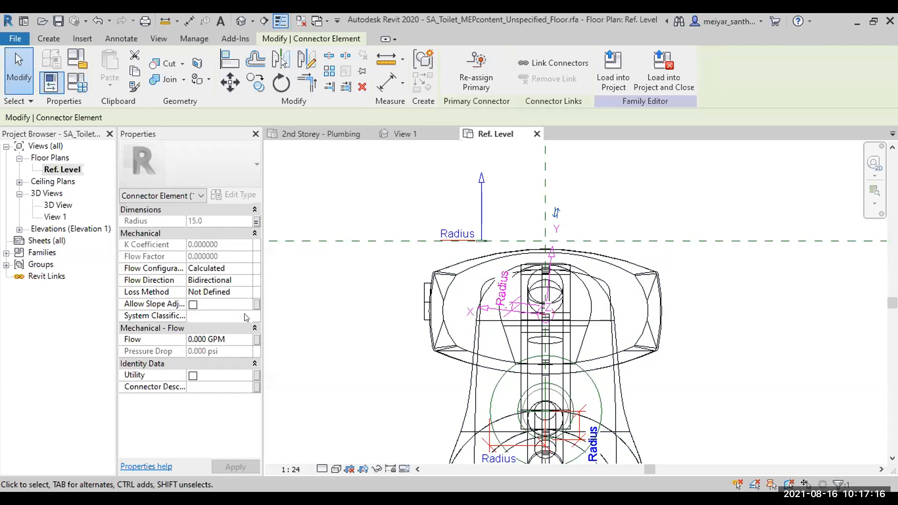
pyautogui.click(245, 317)
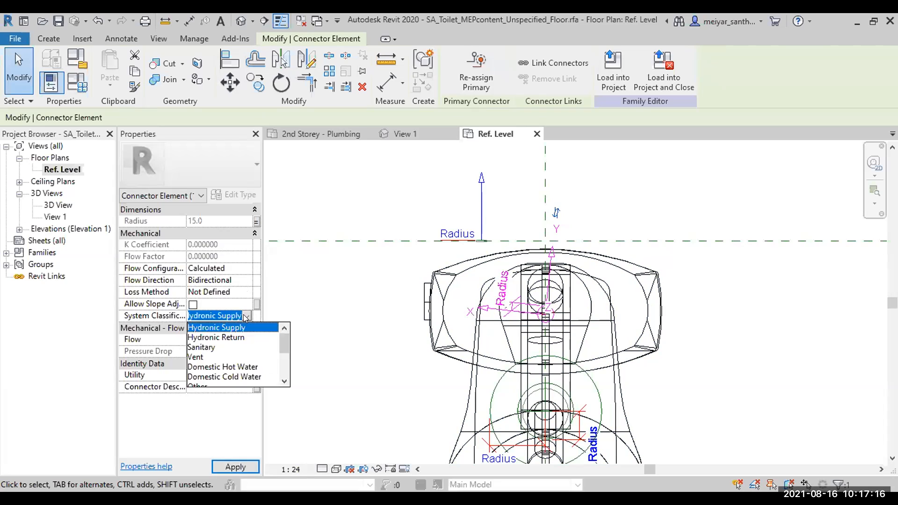
pyautogui.click(235, 376)
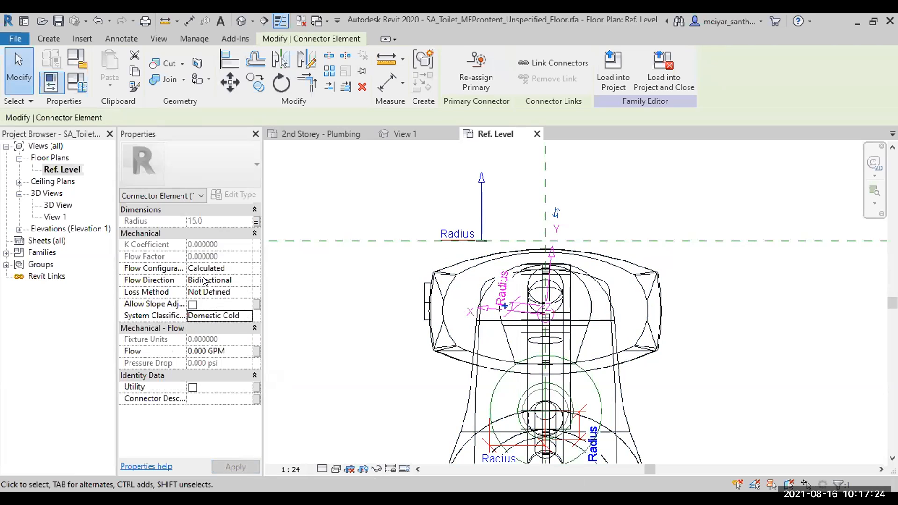
# - Set the tank connector's flow configuration to System and flow direction to In, and realign its axes with the reference planes
pyautogui.click(245, 270)
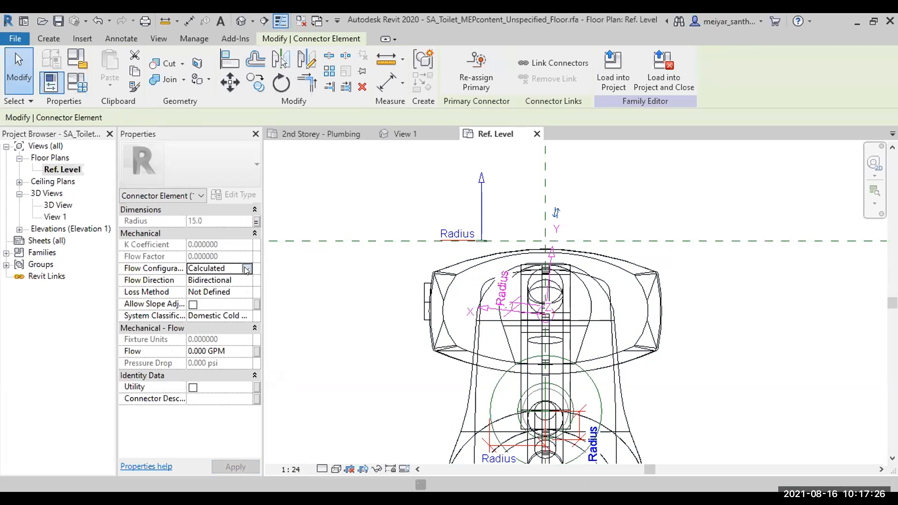
pyautogui.click(246, 269)
pyautogui.click(229, 280)
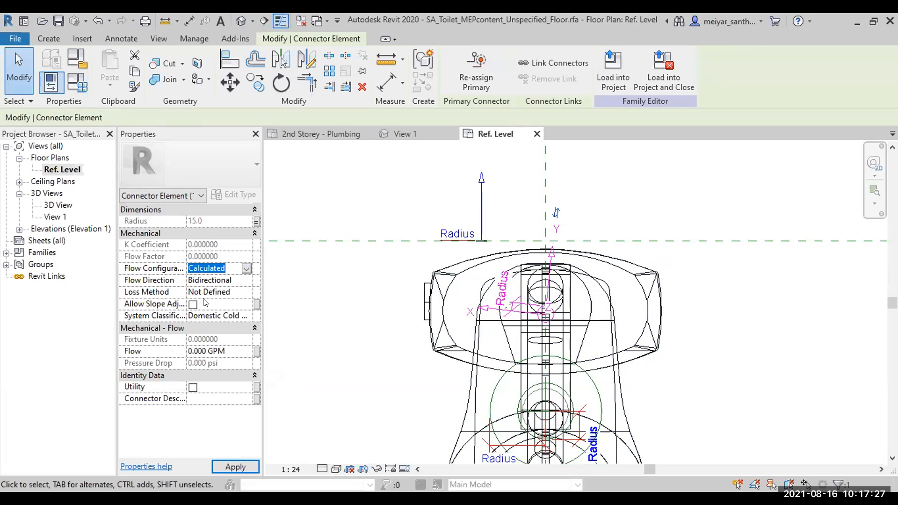
pyautogui.click(247, 269)
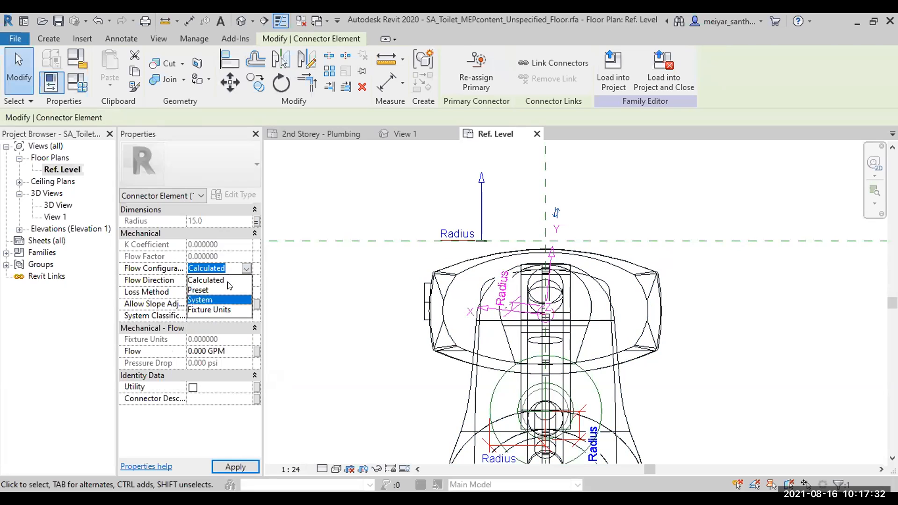
pyautogui.press('Return')
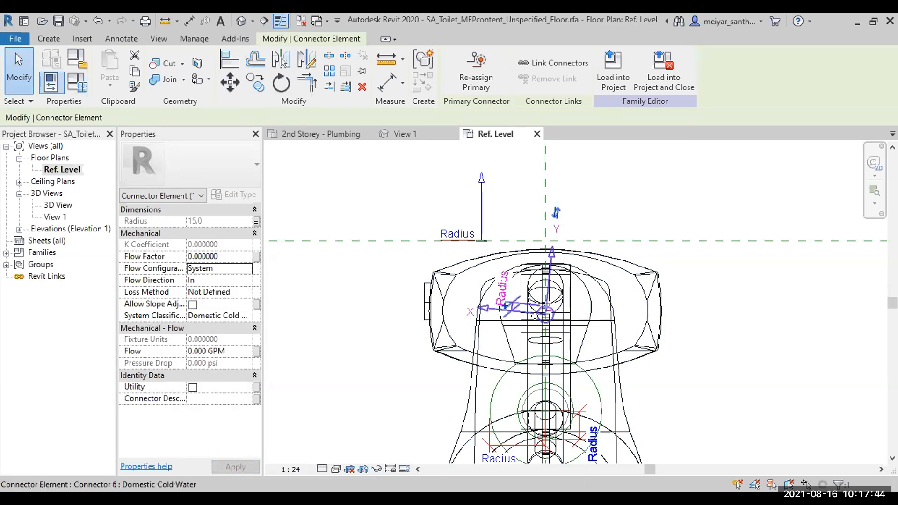
pyautogui.moveTo(534, 316); pyautogui.dragTo(430, 424)
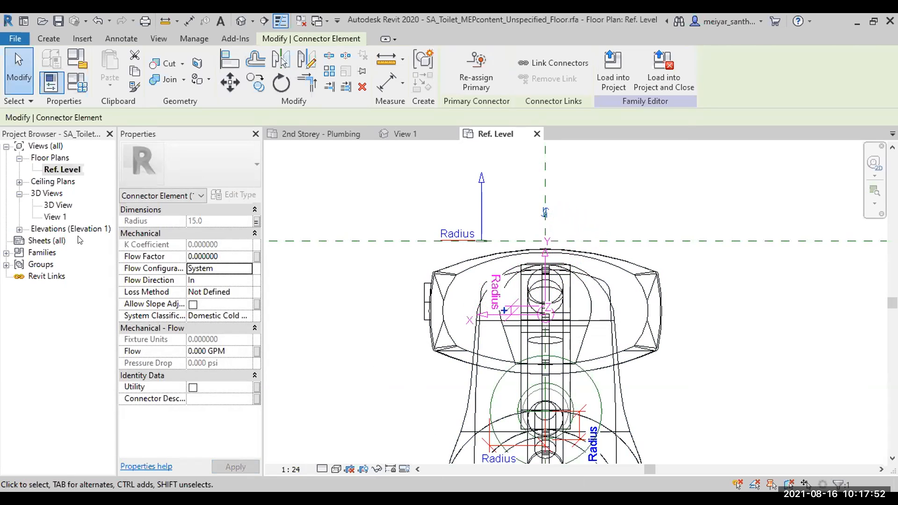
# - Open the Left elevation and turn the cold water connector so its Y axis points toward the toilet's front
pyautogui.click(19, 229)
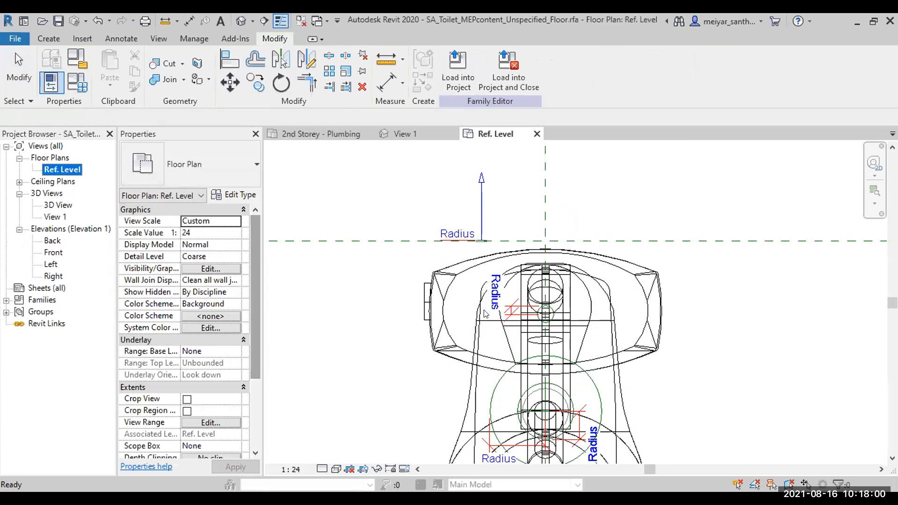
pyautogui.doubleClick(51, 264)
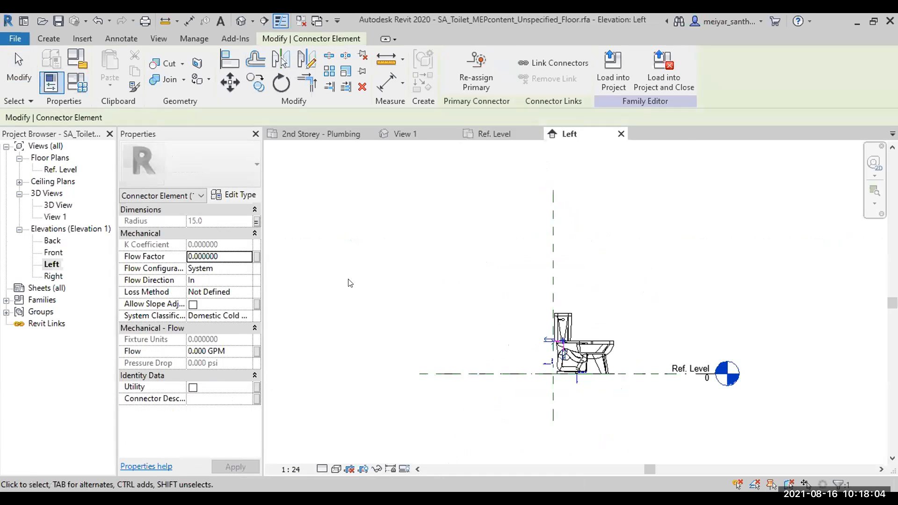
pyautogui.scroll(5, 562, 358)
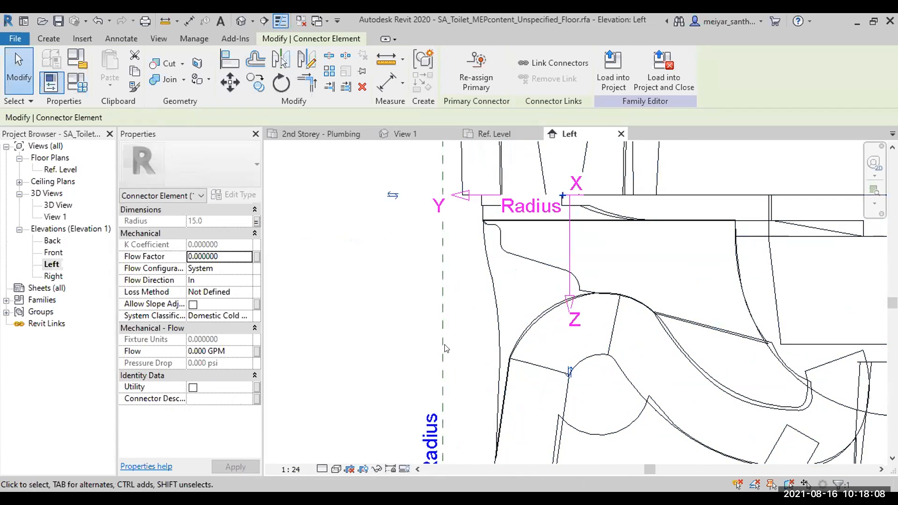
pyautogui.moveTo(554, 181); pyautogui.dragTo(346, 178)
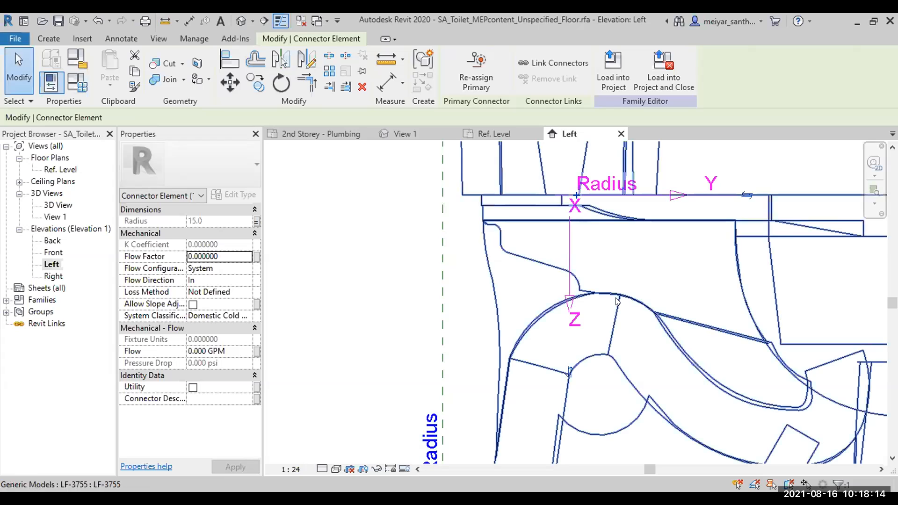
pyautogui.click(575, 196)
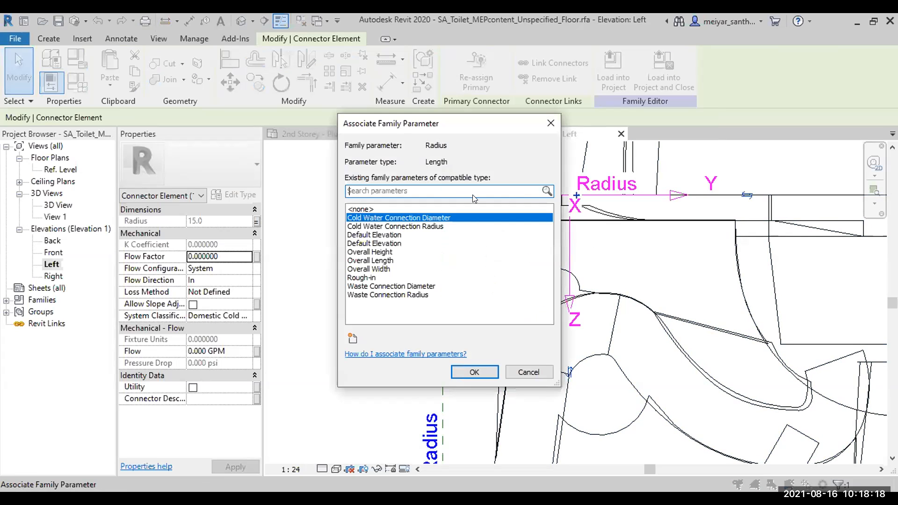
pyautogui.click(529, 371)
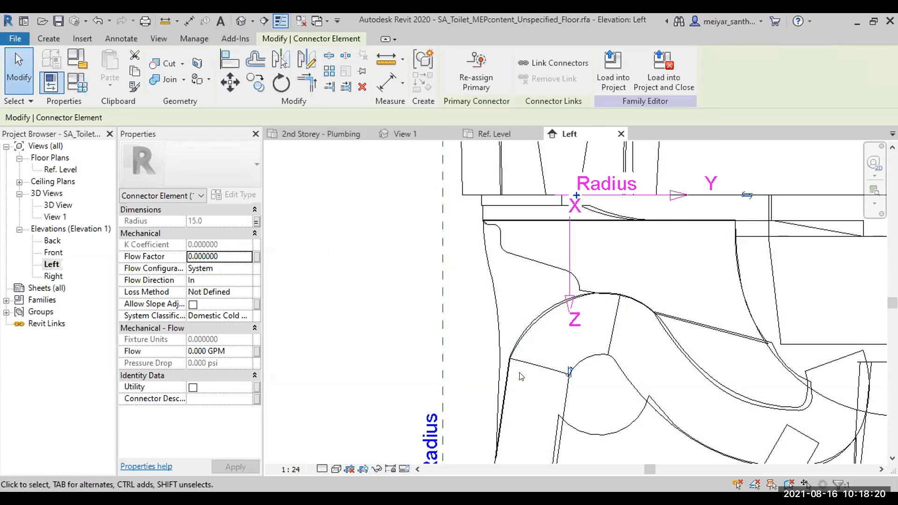
pyautogui.click(381, 304)
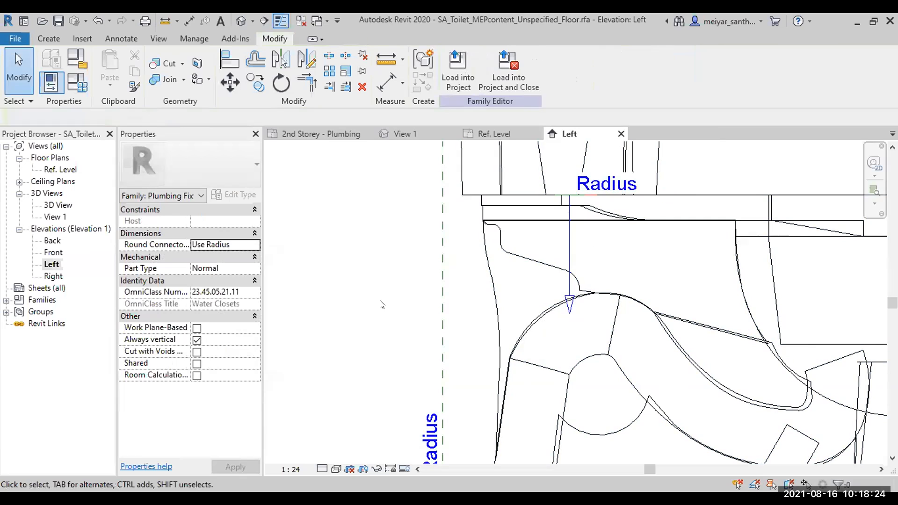
# - Select the cold water connector in the Left elevation and try to re-assign the primary connector
pyautogui.click(569, 259)
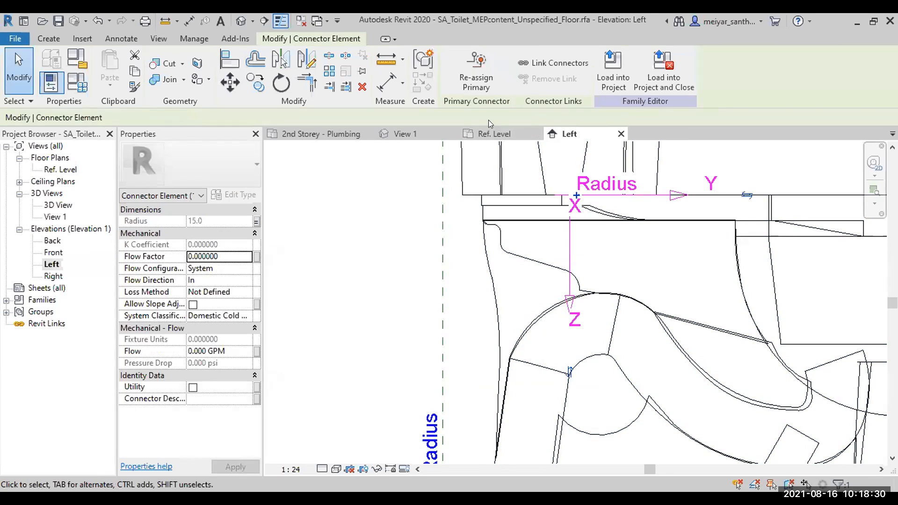
pyautogui.click(475, 84)
pyautogui.moveTo(478, 303); pyautogui.dragTo(482, 284, button='middle')
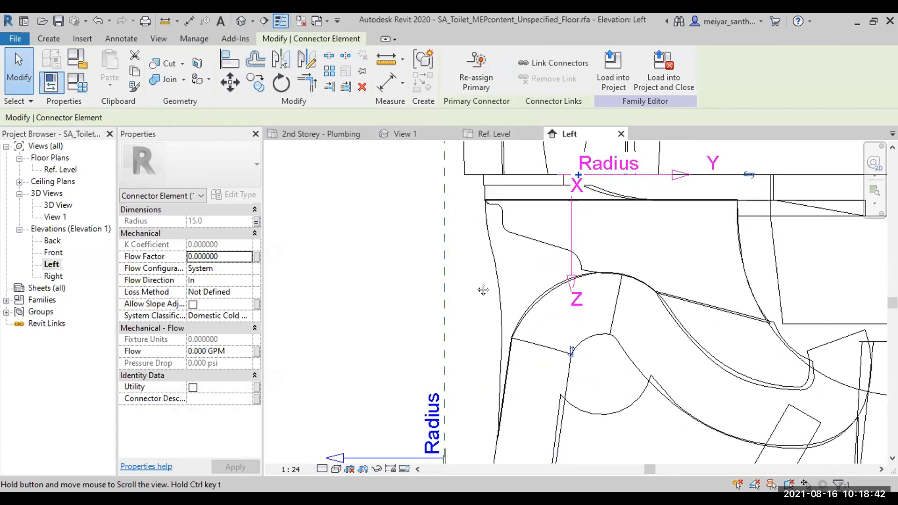
pyautogui.moveTo(461, 335); pyautogui.dragTo(456, 334, button='middle')
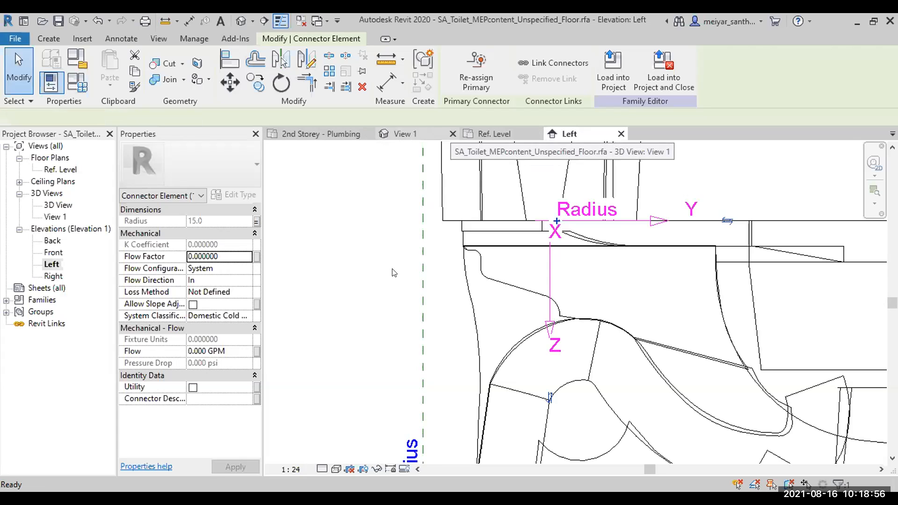
# - Switch to the View 1 3D view, try re-assigning the primary from the cold water connector, and reselect that connector
pyautogui.click(406, 134)
pyautogui.scroll(5, 435, 292)
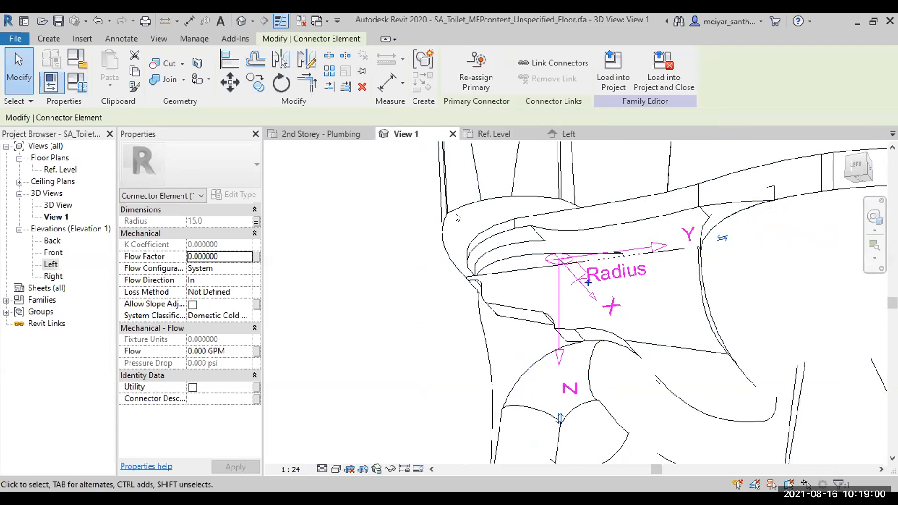
pyautogui.click(476, 71)
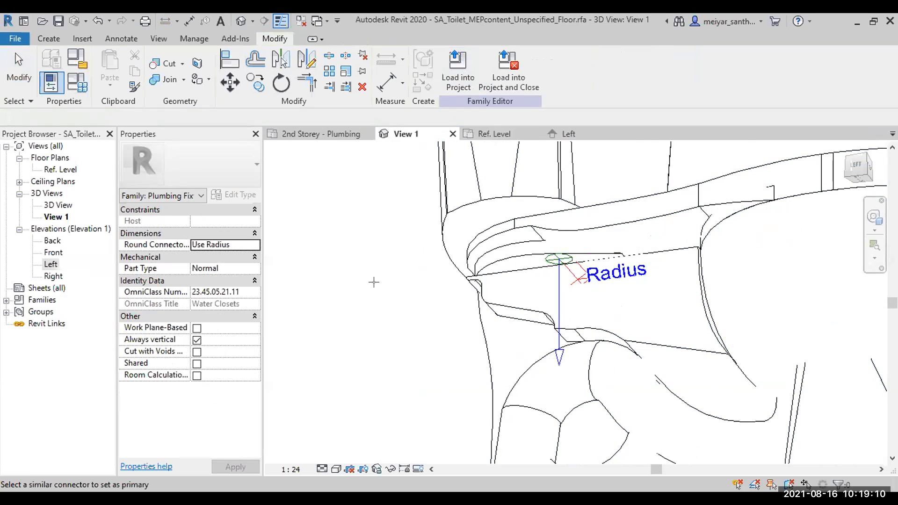
pyautogui.scroll(-3, 364, 284)
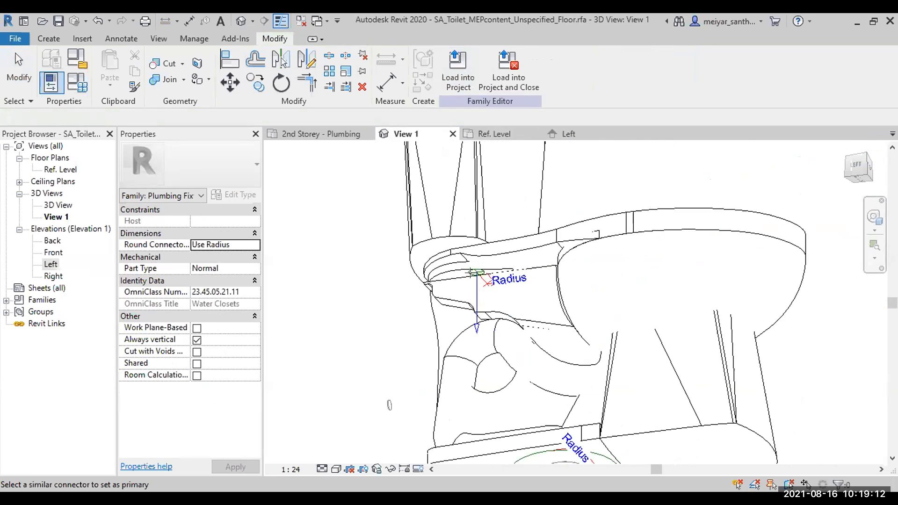
pyautogui.moveTo(483, 295); pyautogui.dragTo(535, 303, button='middle')
pyautogui.scroll(2, 521, 282)
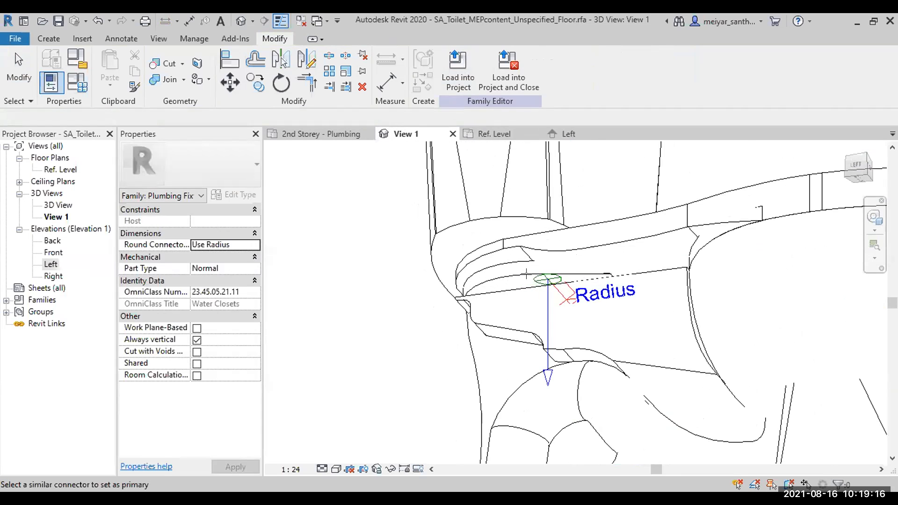
pyautogui.press('Escape')
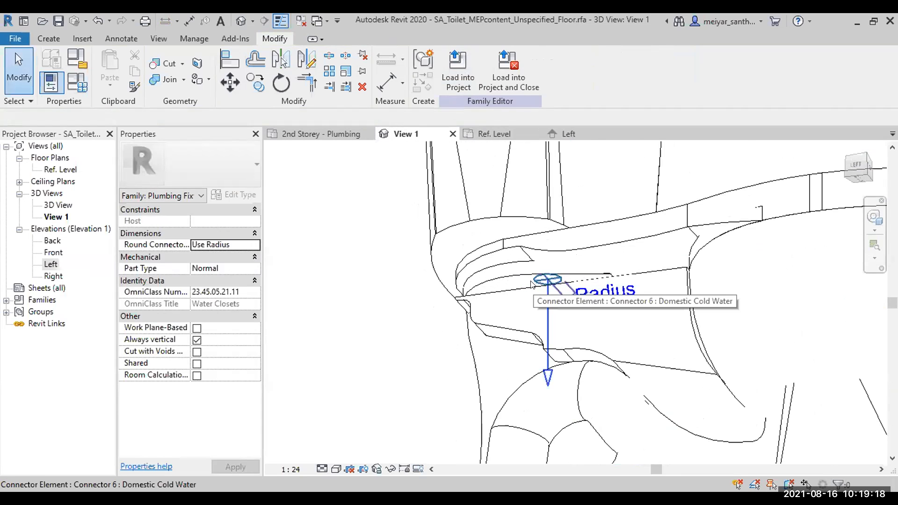
pyautogui.click(531, 285)
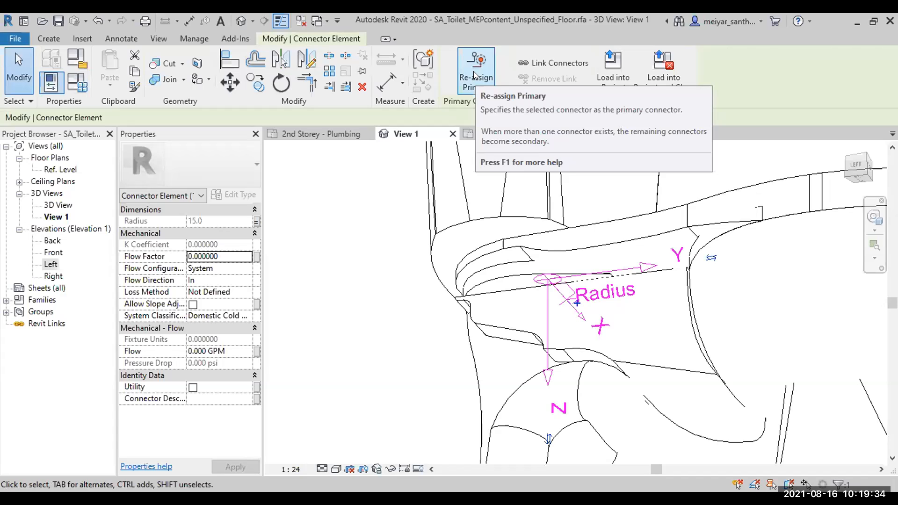
# - Delete the existing domestic cold water connector beneath the toilet tank
pyautogui.click(379, 296)
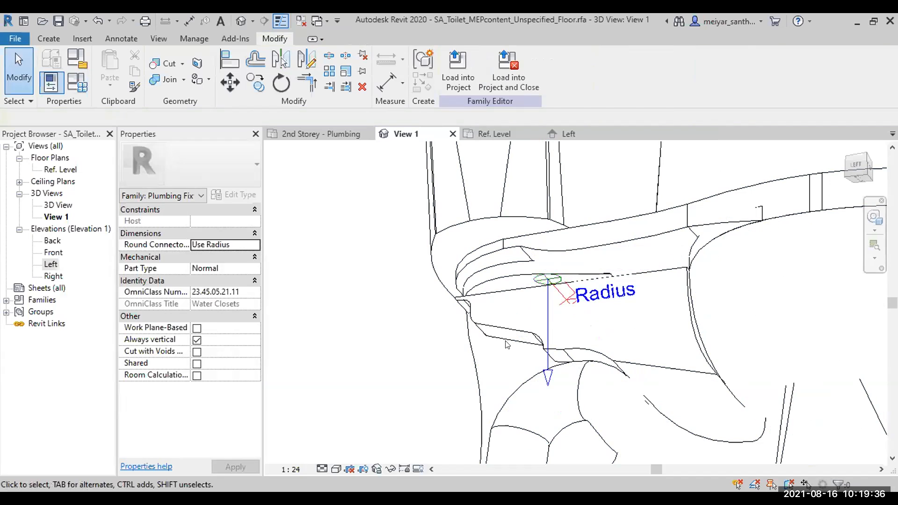
pyautogui.scroll(-2, 530, 354)
pyautogui.moveTo(615, 378); pyautogui.dragTo(601, 319, button='middle')
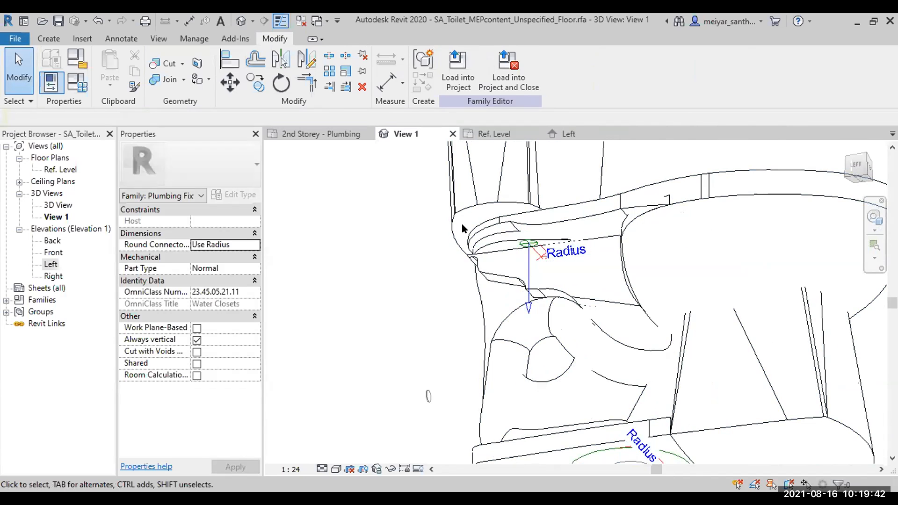
pyautogui.moveTo(571, 348); pyautogui.dragTo(569, 297, button='middle')
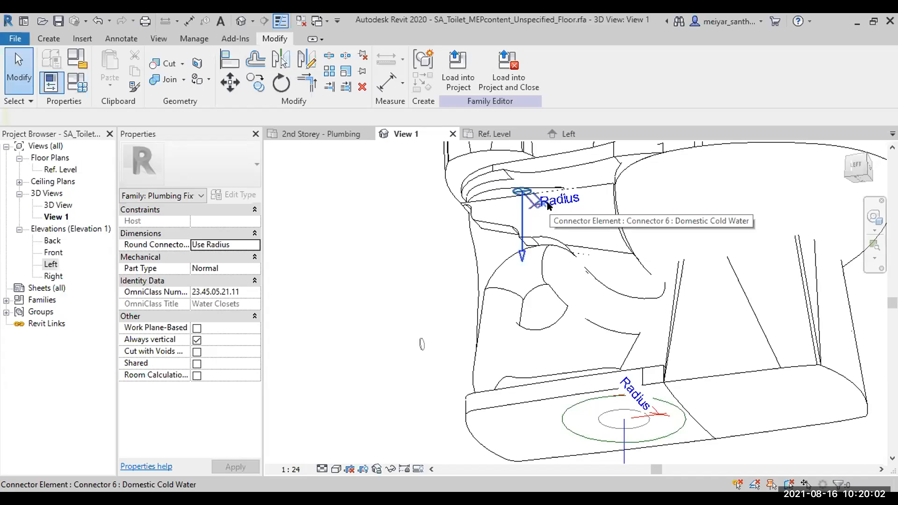
pyautogui.moveTo(403, 252); pyautogui.dragTo(444, 358, button='middle')
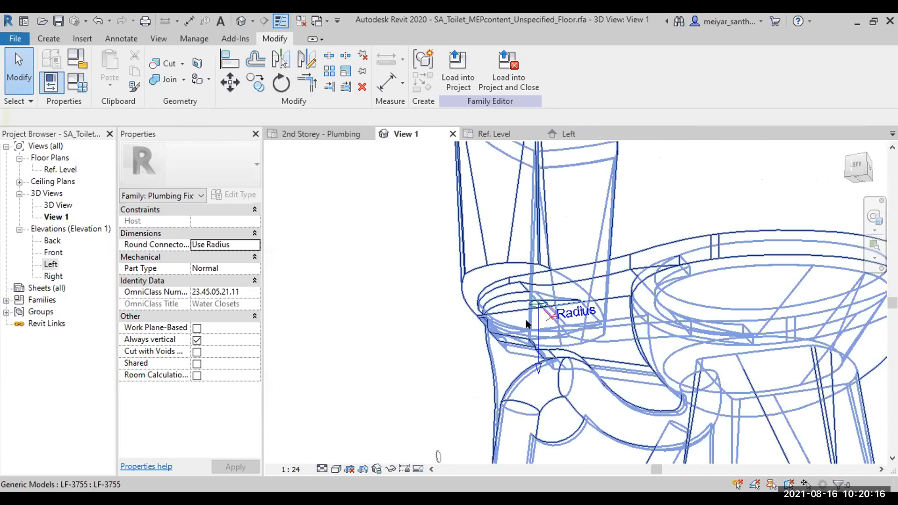
pyautogui.click(552, 322)
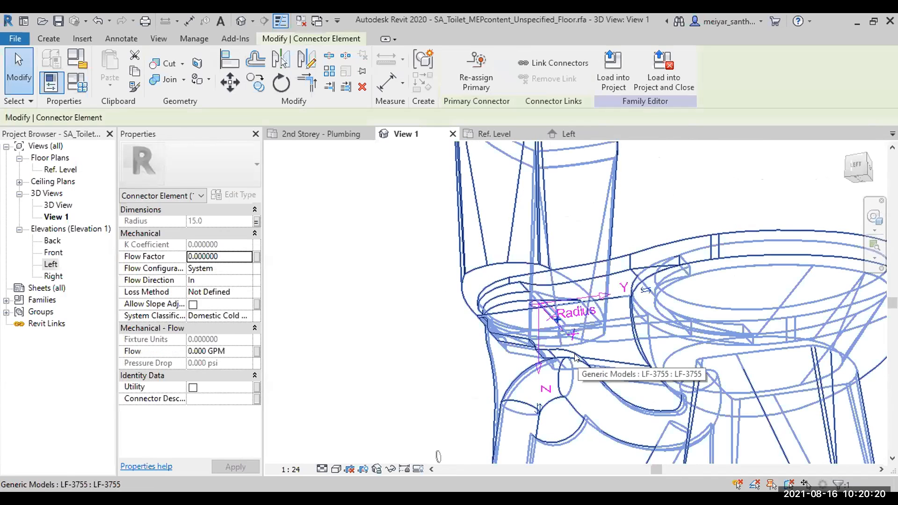
pyautogui.press('Escape')
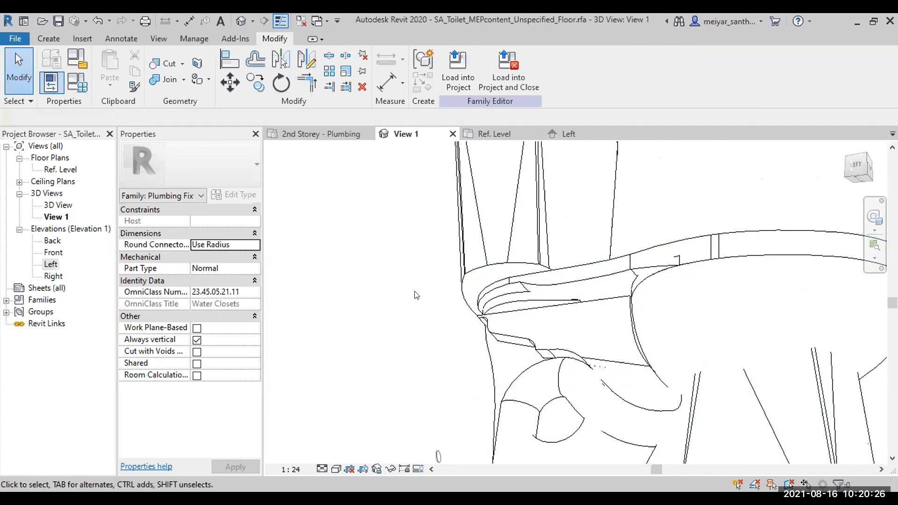
# - Start an extrusion with its work plane picked on the tank's underside face, and check the plane by showing and hiding it
pyautogui.scroll(3, 416, 299)
pyautogui.scroll(2, 416, 290)
pyautogui.moveTo(430, 281); pyautogui.dragTo(396, 297, button='middle')
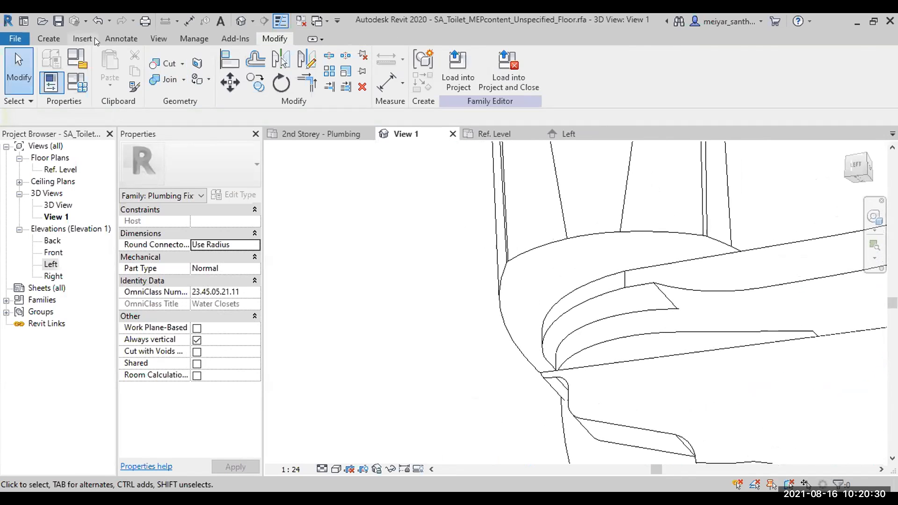
pyautogui.click(49, 38)
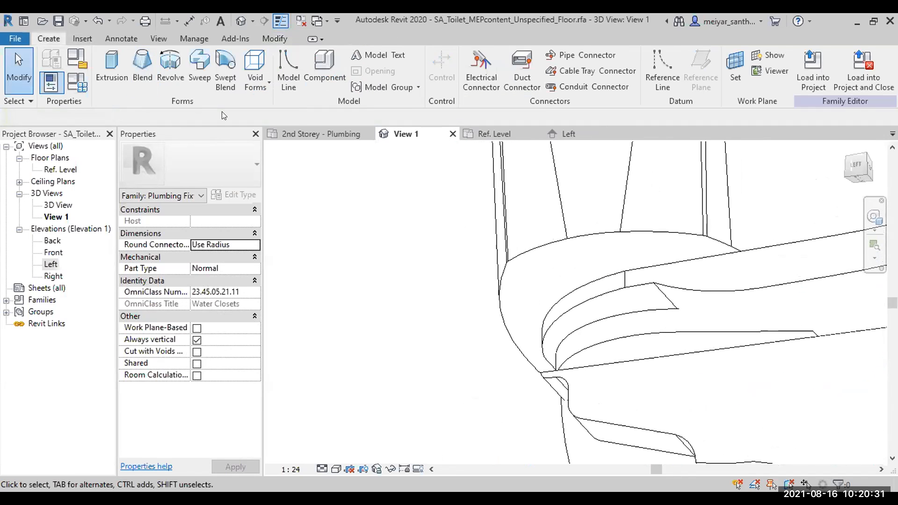
pyautogui.click(111, 71)
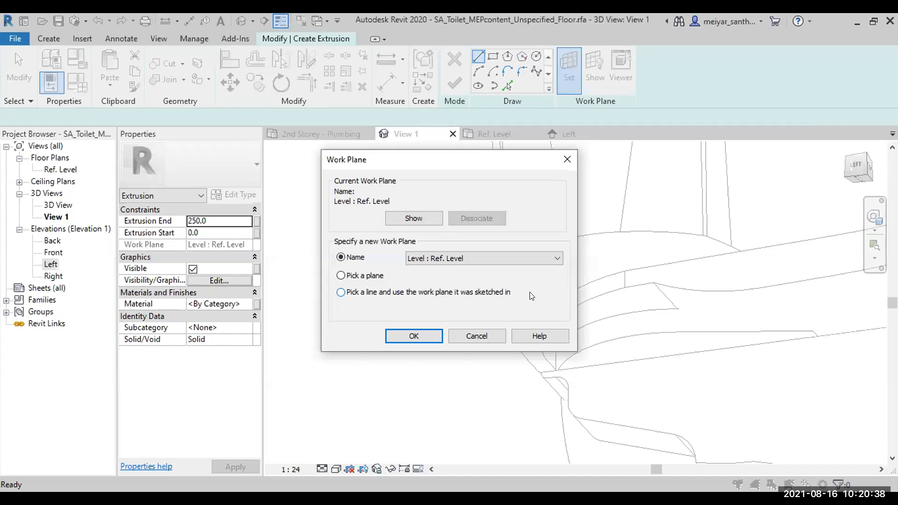
pyautogui.click(351, 276)
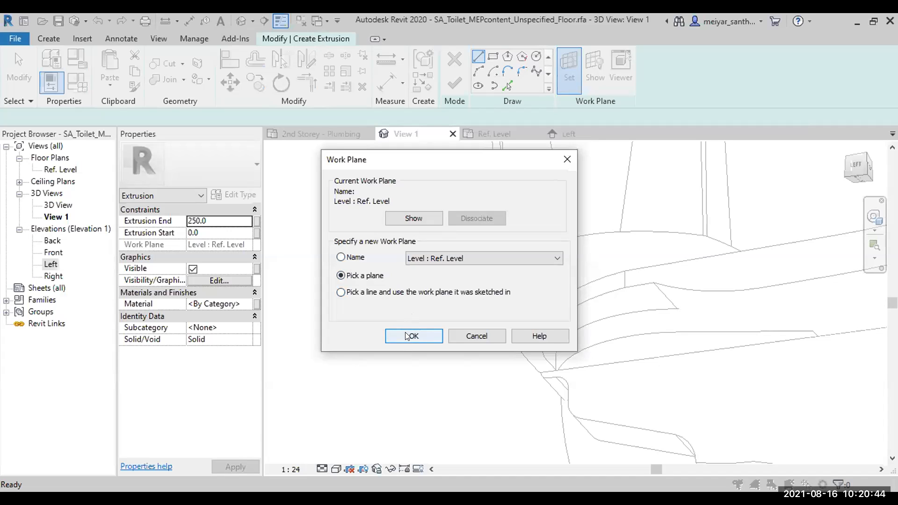
pyautogui.click(437, 332)
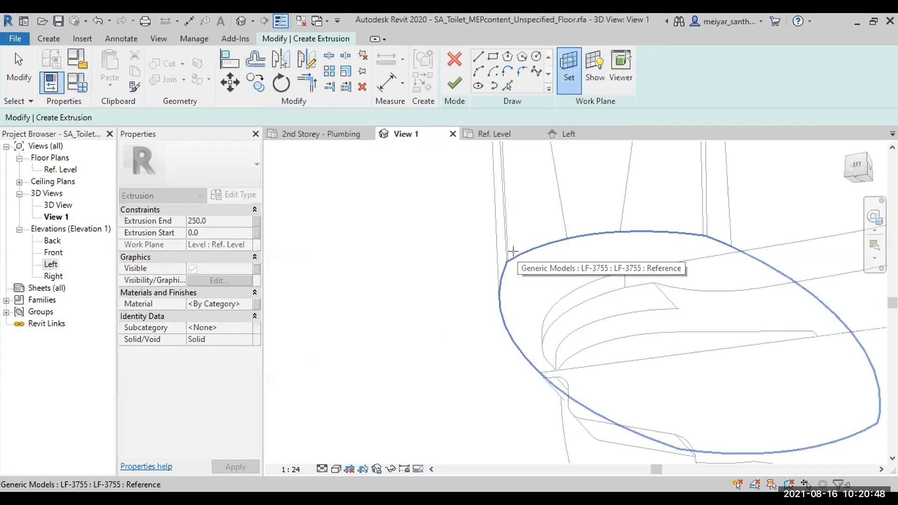
pyautogui.click(513, 252)
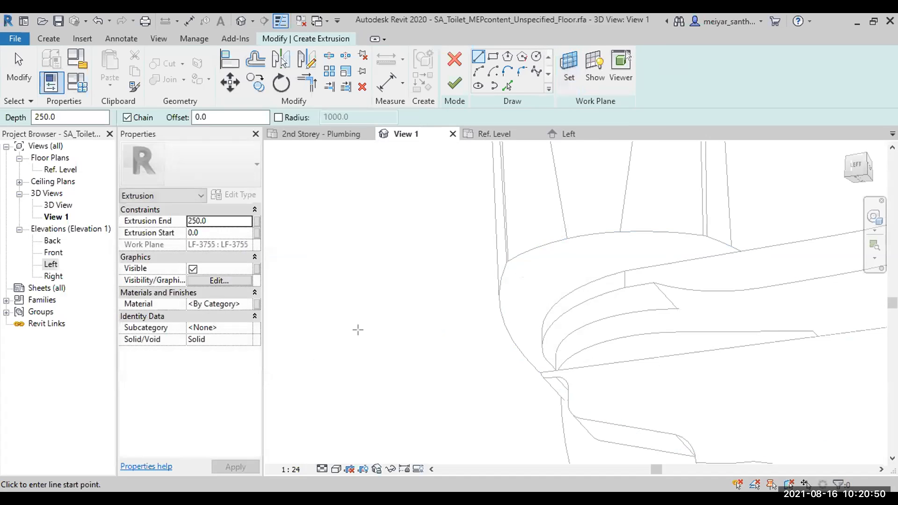
pyautogui.click(592, 68)
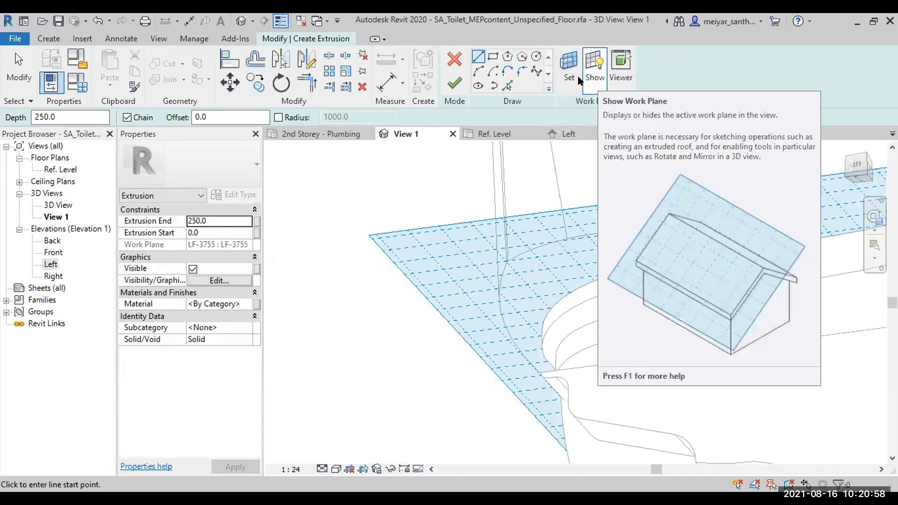
pyautogui.click(593, 75)
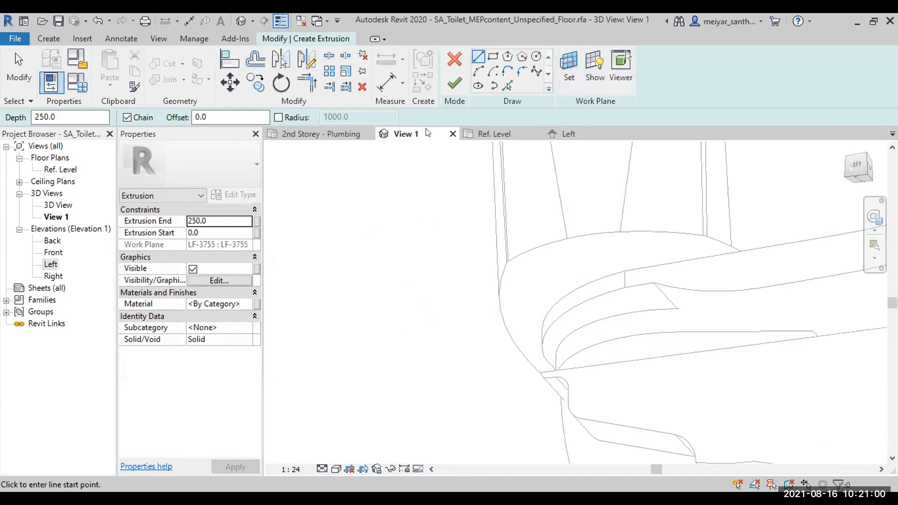
# - Sketch a circle of 7.5 mm radius near the outer edge of the tank's underside
pyautogui.click(532, 58)
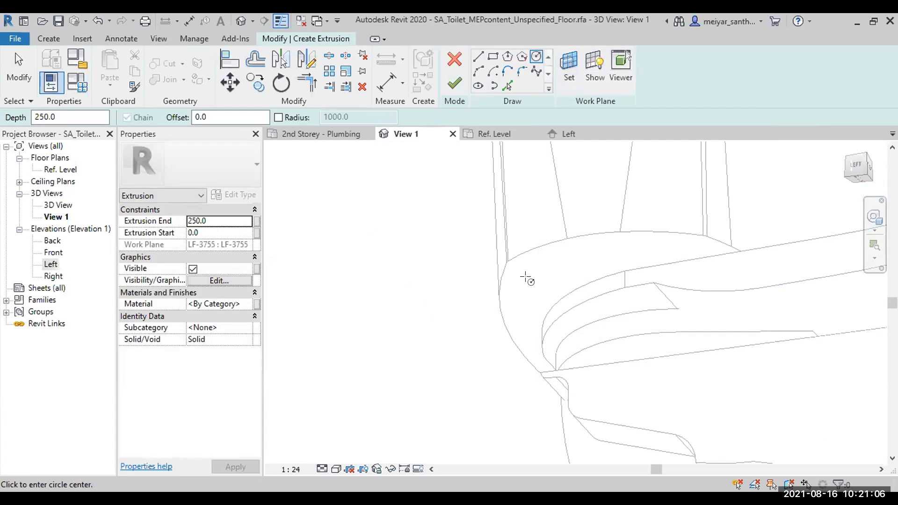
pyautogui.click(531, 281)
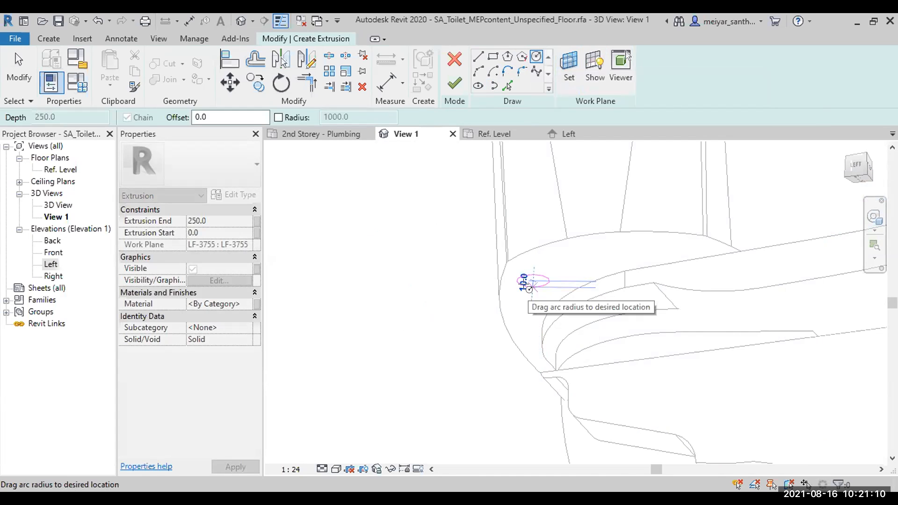
pyautogui.write('7.5')
pyautogui.press('Return')
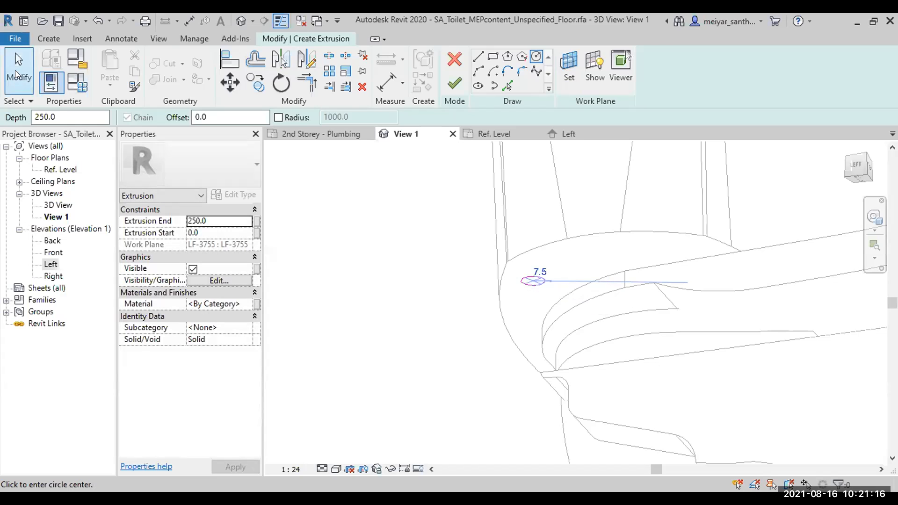
pyautogui.click(16, 73)
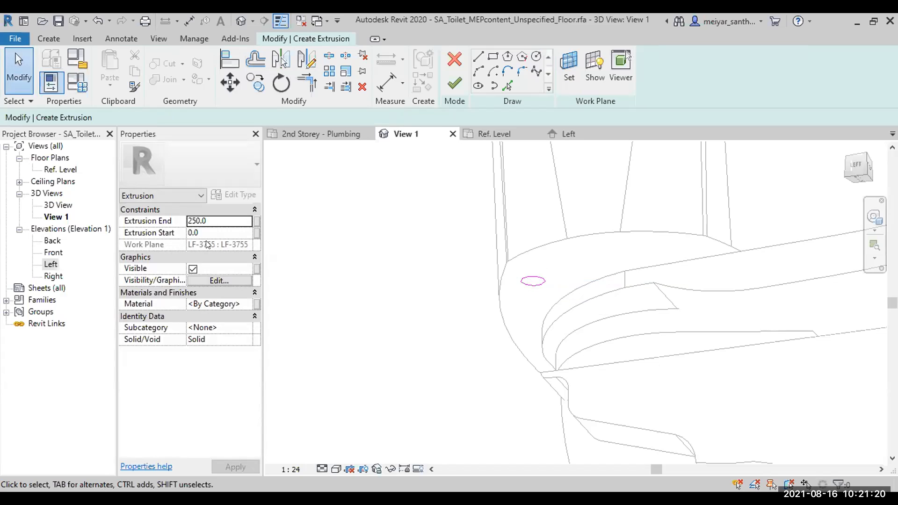
# - Set the extrusion end to 1.6 mm and finish the small disc extrusion
pyautogui.click(225, 223)
pyautogui.write('1.')
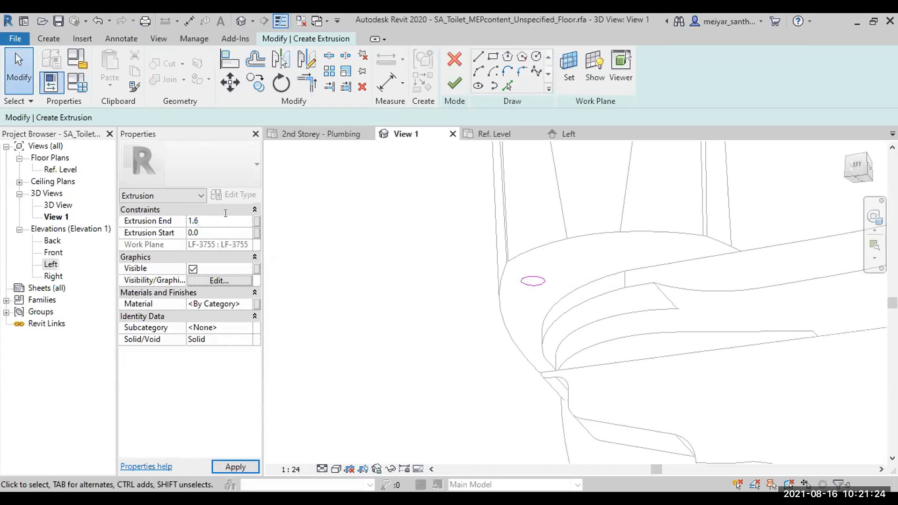
pyautogui.write('6')
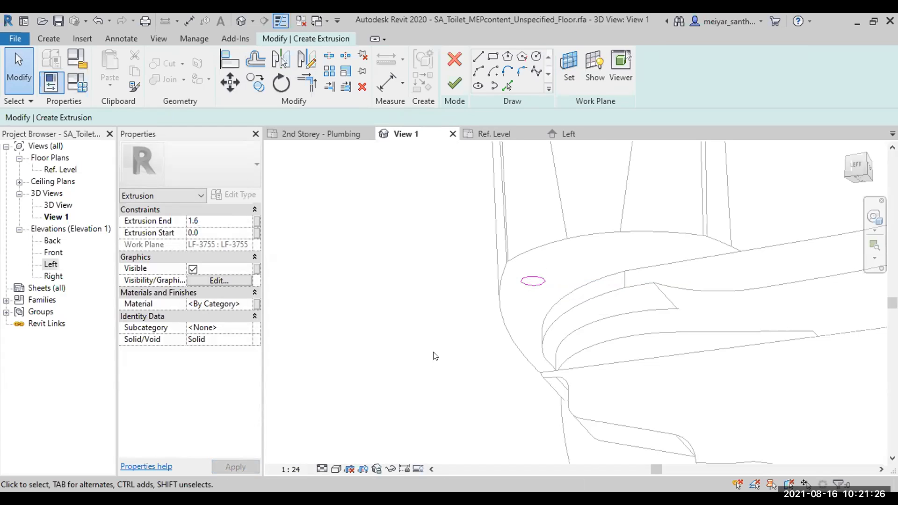
pyautogui.click(454, 85)
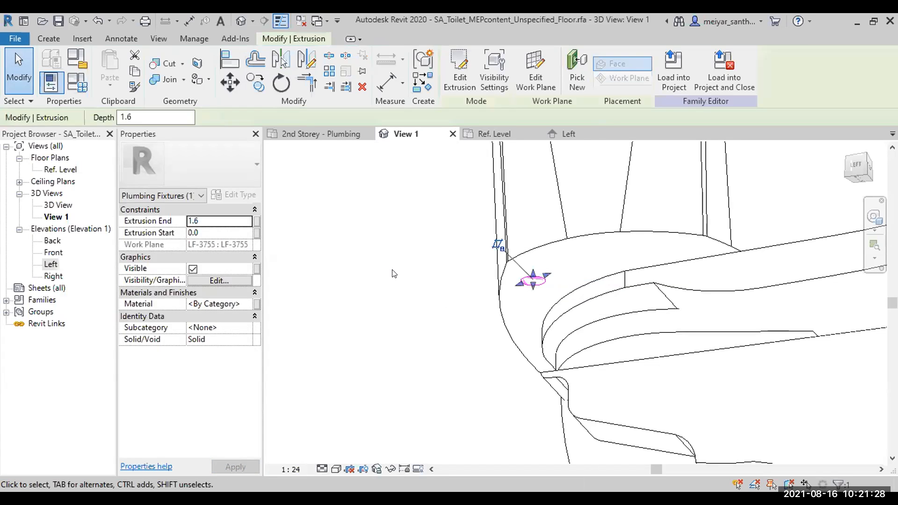
pyautogui.click(477, 377)
# - Place a pipe connector on the face of the new disc under the tank
pyautogui.moveTo(458, 385); pyautogui.dragTo(432, 313, button='middle')
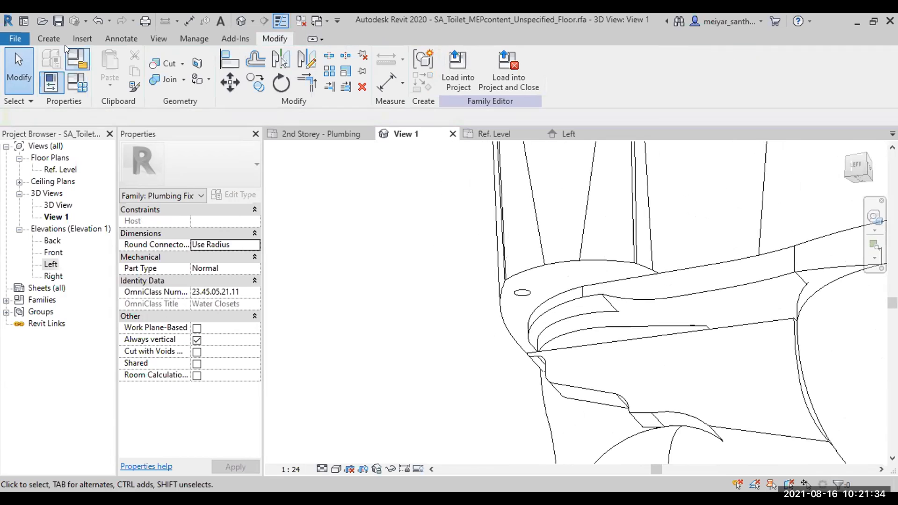
pyautogui.click(48, 38)
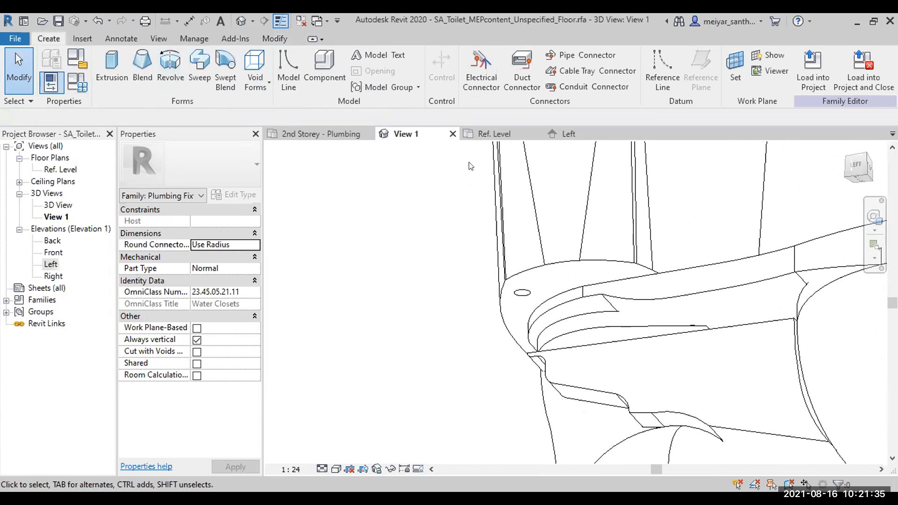
pyautogui.click(581, 55)
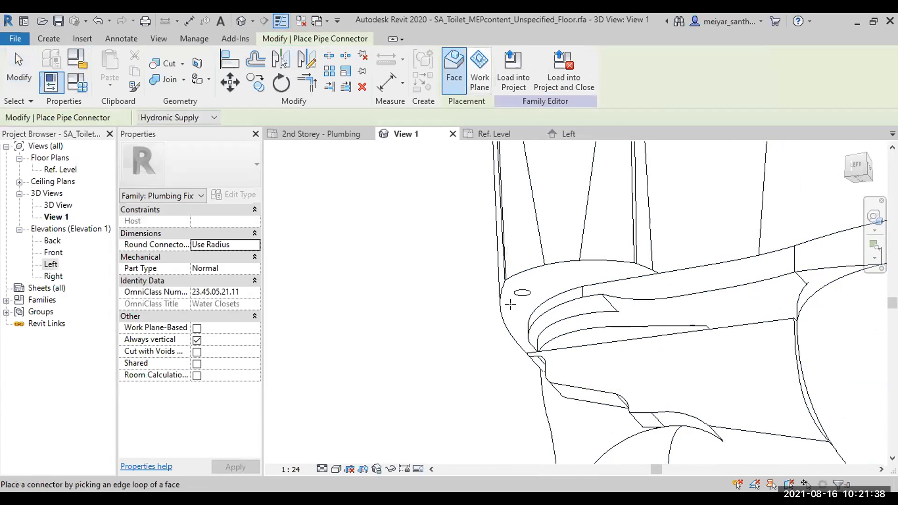
pyautogui.scroll(3, 512, 298)
pyautogui.scroll(2, 512, 298)
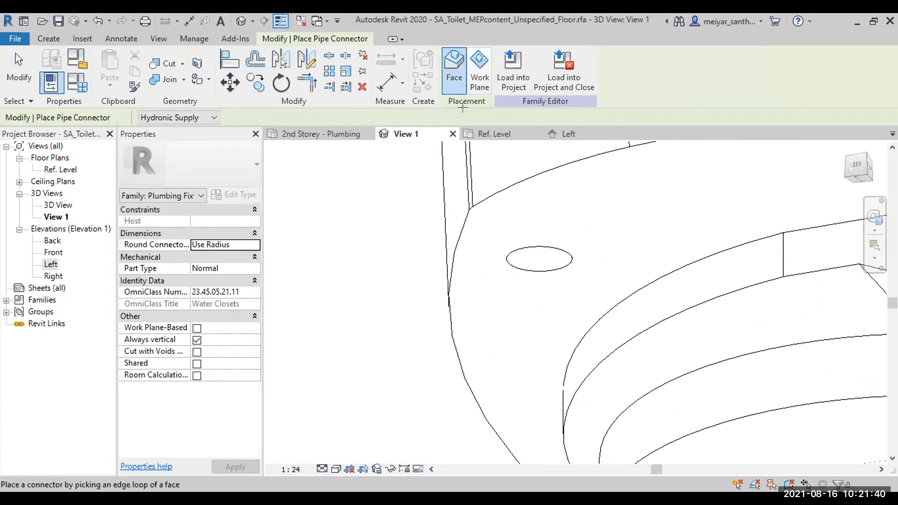
pyautogui.click(515, 245)
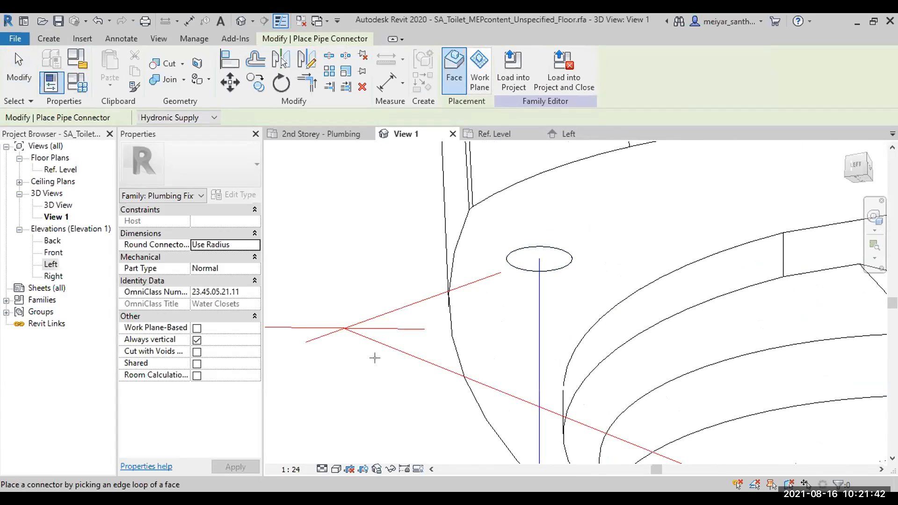
pyautogui.scroll(-4, 353, 390)
pyautogui.moveTo(357, 419); pyautogui.dragTo(441, 224, button='middle')
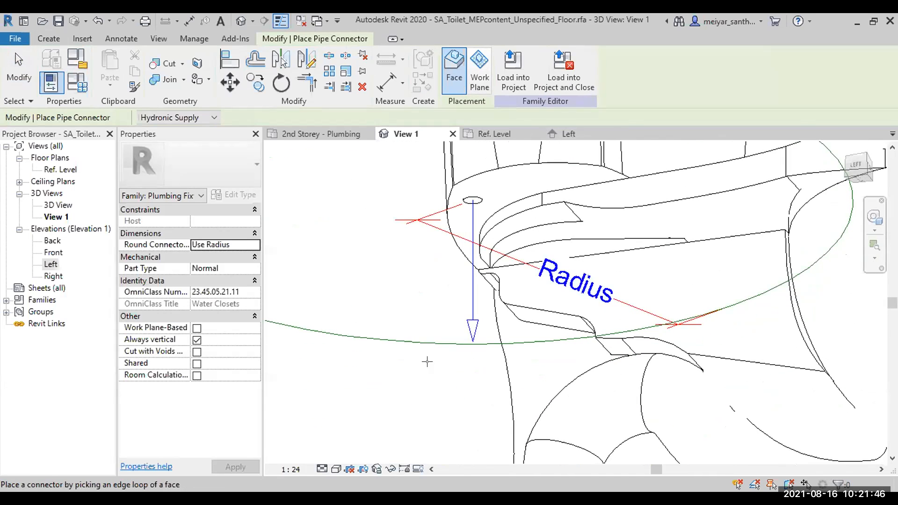
pyautogui.click(18, 68)
# - Associate the new connector's radius with the Cold Water Connection Diameter family parameter
pyautogui.click(423, 345)
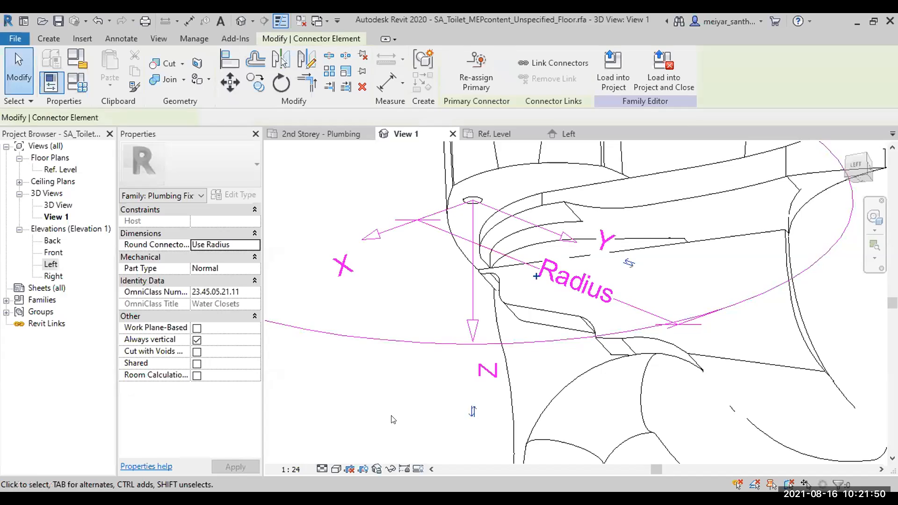
pyautogui.click(257, 220)
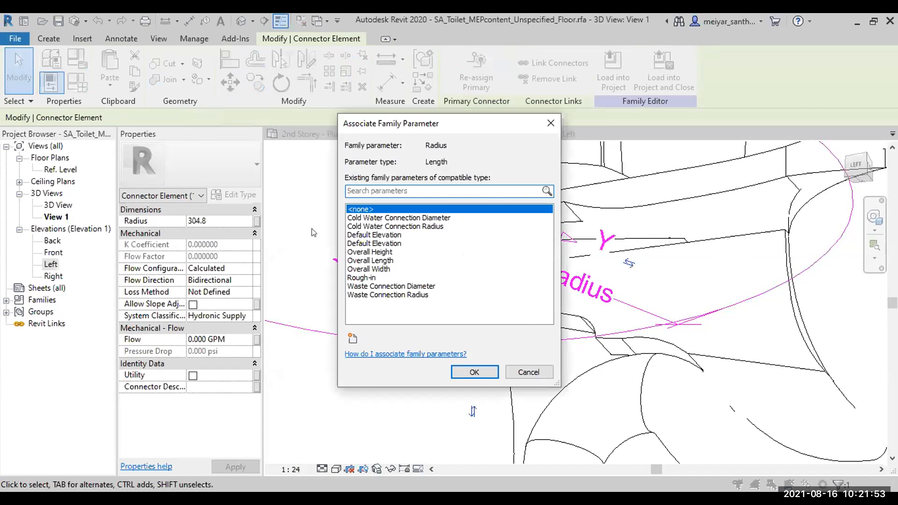
pyautogui.click(415, 217)
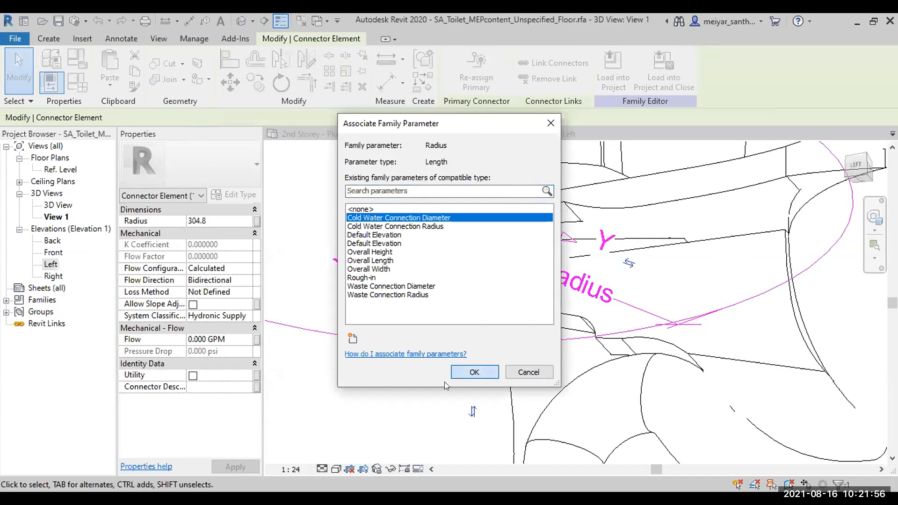
pyautogui.click(474, 371)
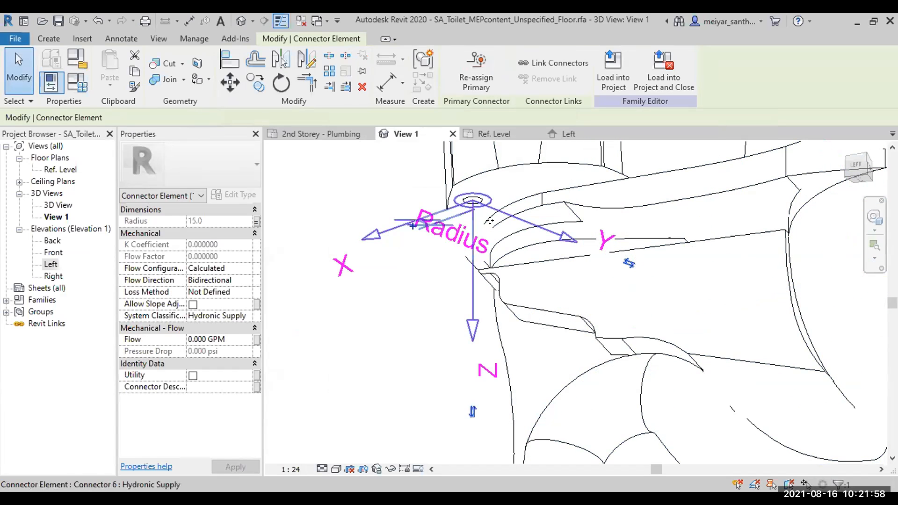
# - Set the new connector's flow configuration to System and deselect it
pyautogui.click(244, 269)
pyautogui.click(245, 269)
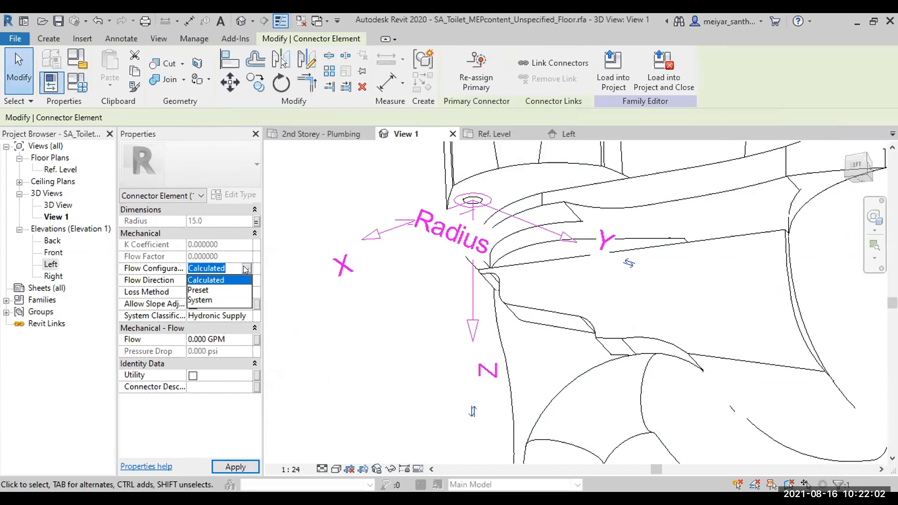
pyautogui.click(201, 300)
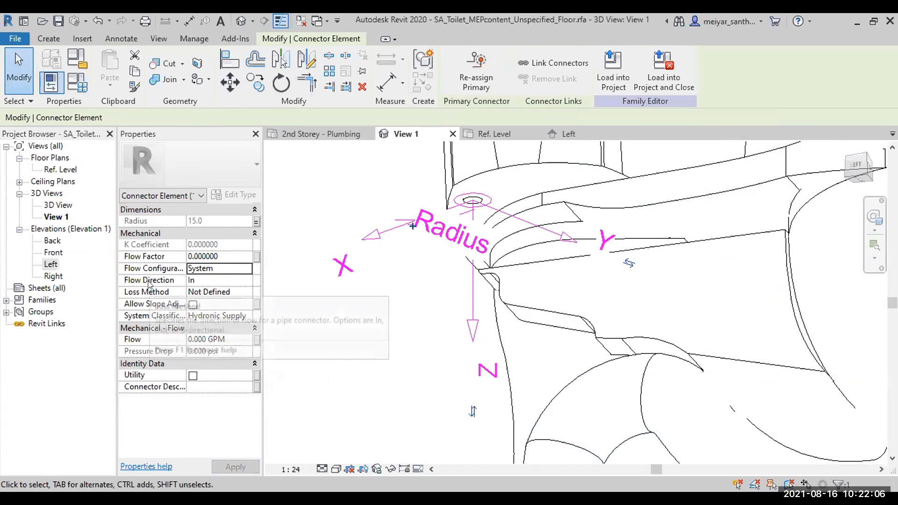
pyautogui.click(407, 304)
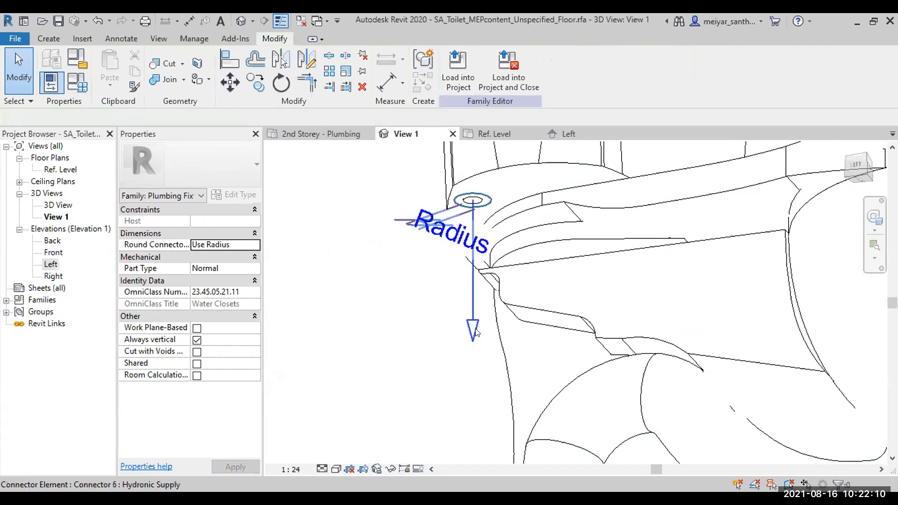
pyautogui.scroll(-4, 431, 306)
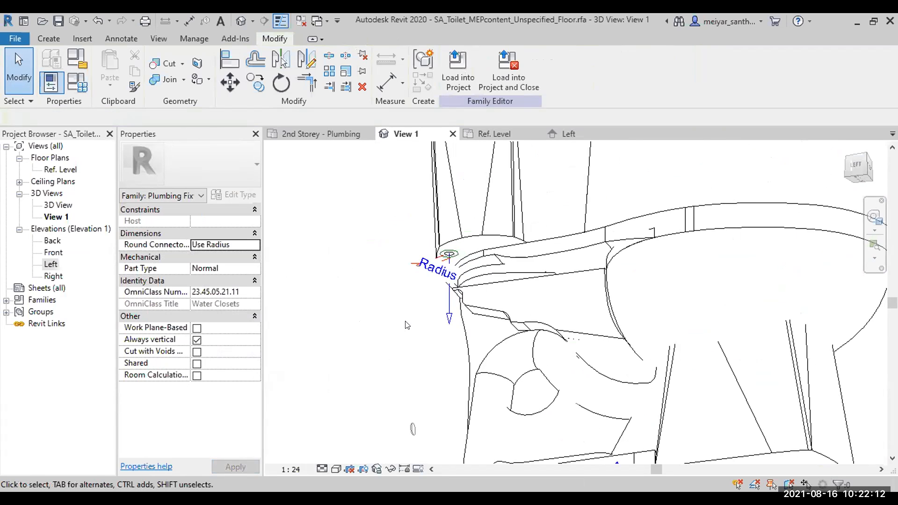
# - Flip the direction of the supply connector under the tank so that its arrow points upward
pyautogui.moveTo(411, 321); pyautogui.dragTo(387, 277, button='middle')
pyautogui.moveTo(381, 244); pyautogui.dragTo(393, 365, button='middle')
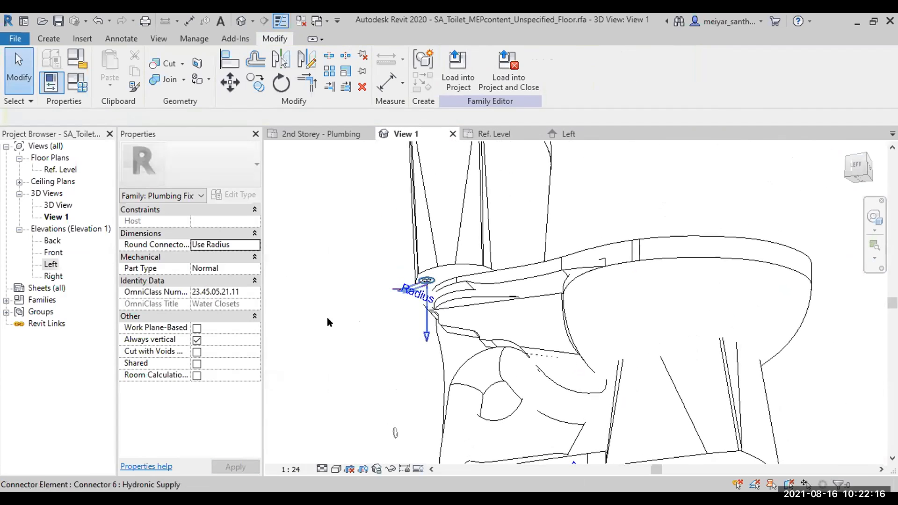
pyautogui.click(425, 336)
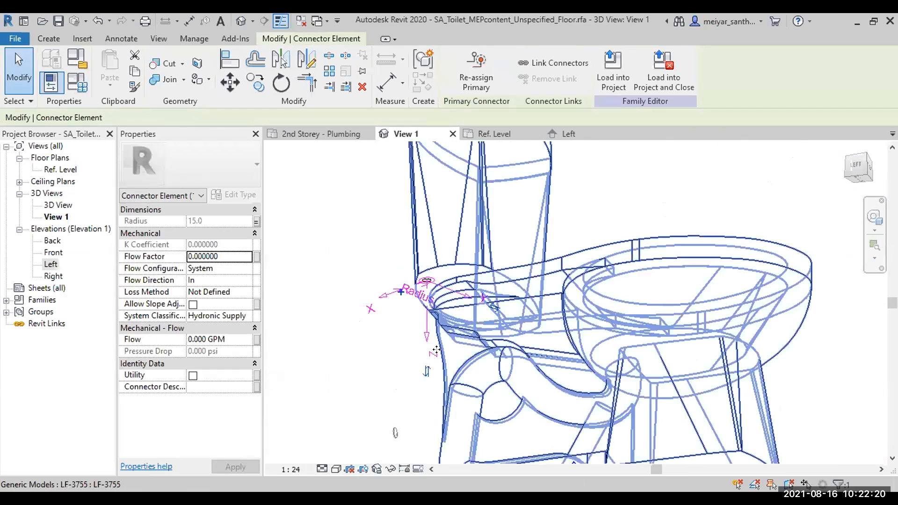
pyautogui.click(425, 371)
pyautogui.click(343, 376)
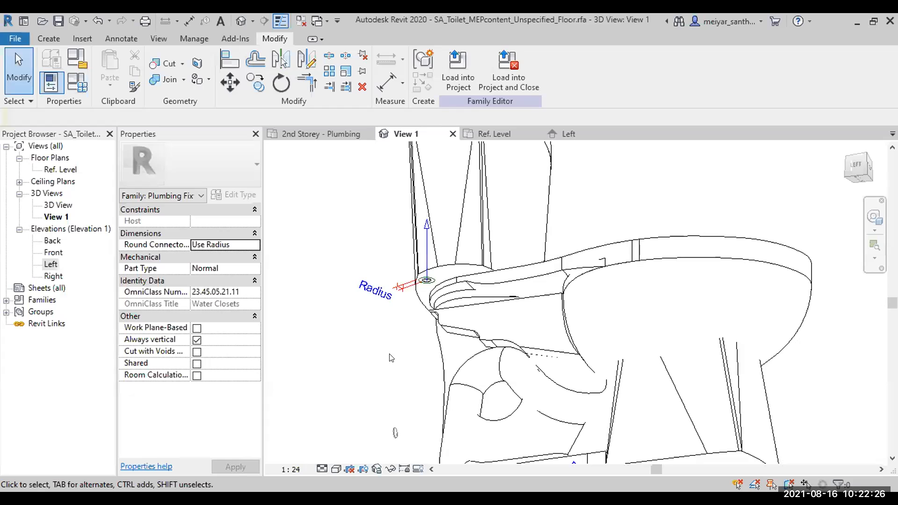
pyautogui.click(424, 249)
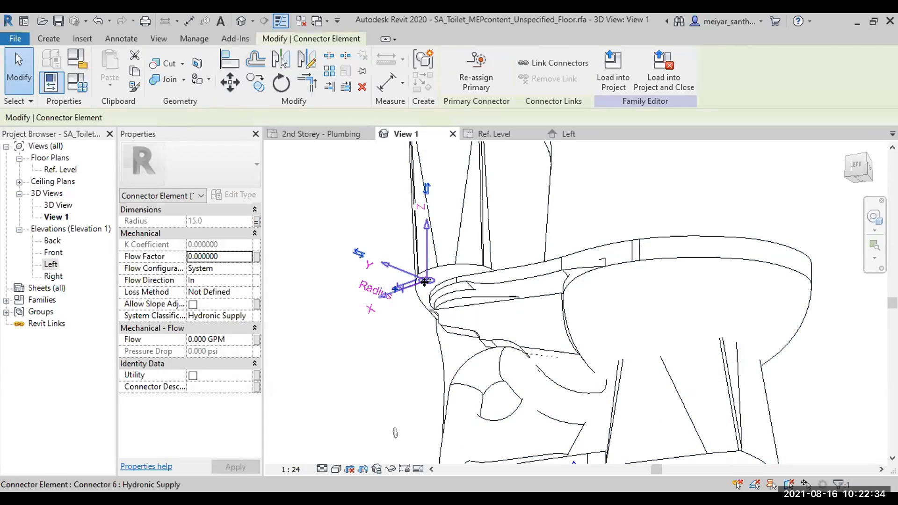
pyautogui.scroll(-2, 396, 365)
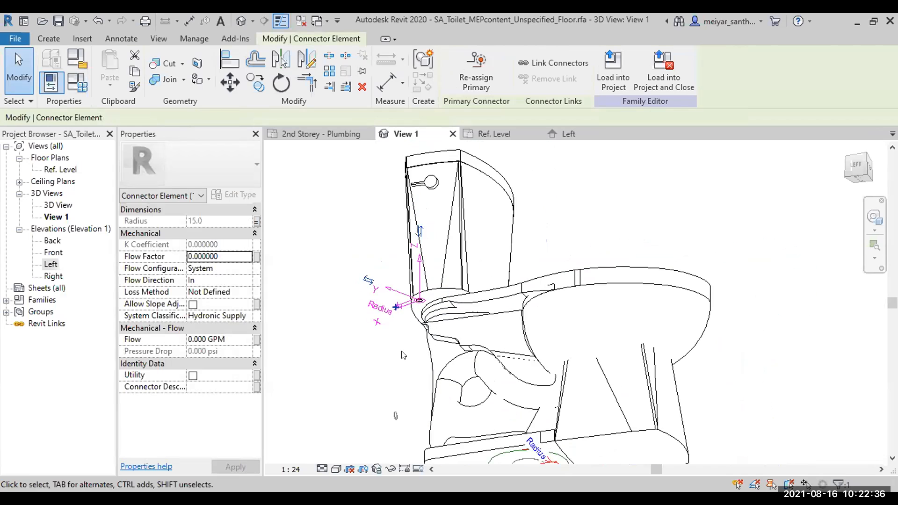
pyautogui.moveTo(524, 398); pyautogui.dragTo(543, 339, button='middle')
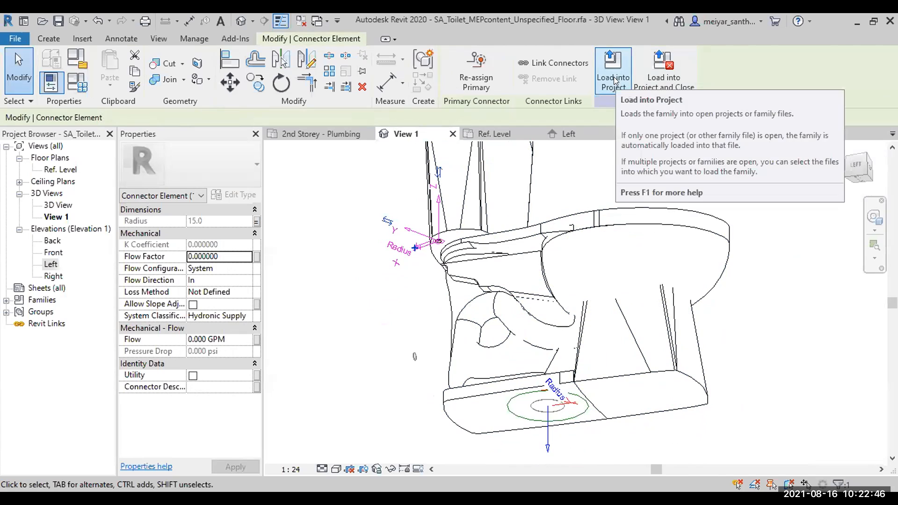
# - Save the toilet family over its existing file, load it into the project and close it, overwriting the existing version and its parameter values
pyautogui.click(655, 80)
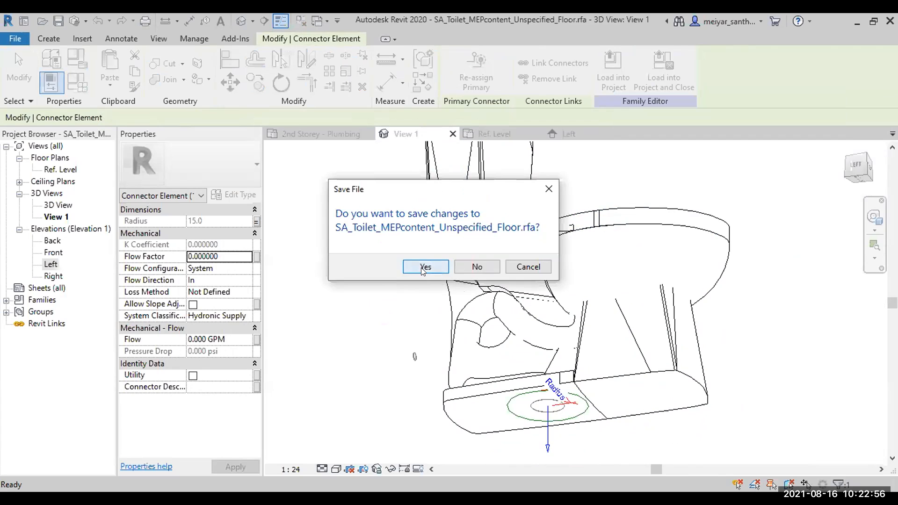
pyautogui.click(405, 269)
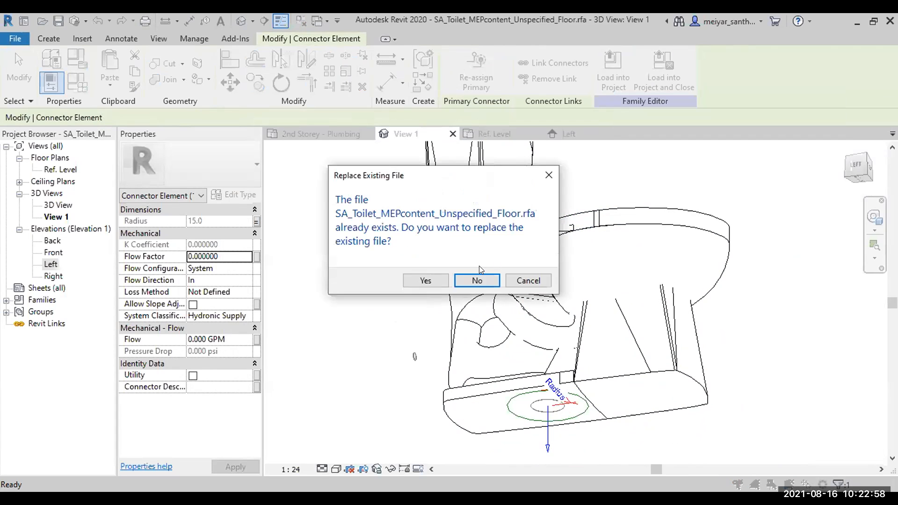
pyautogui.click(431, 279)
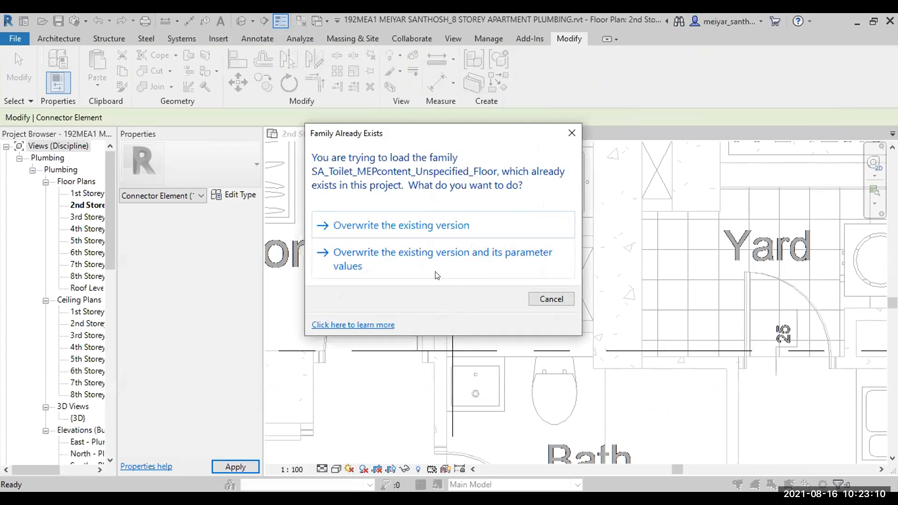
pyautogui.click(458, 254)
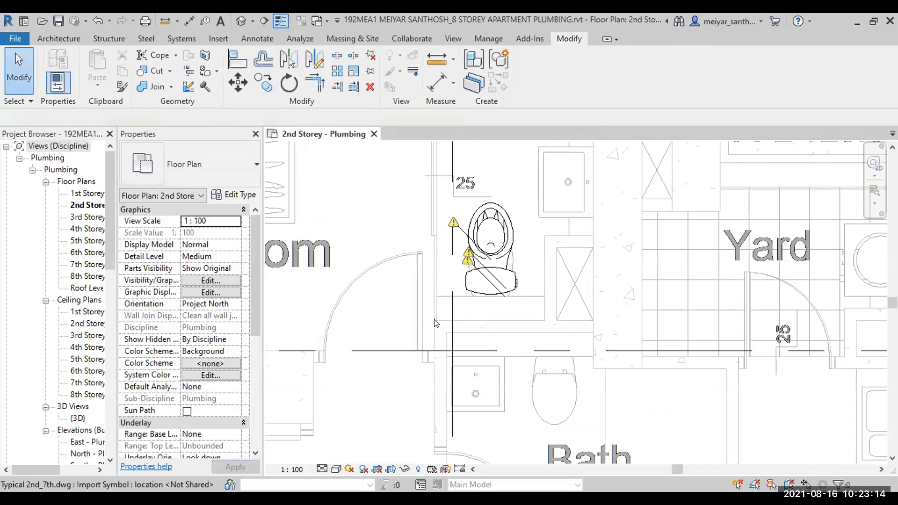
# - Examine the connectors and sizes on the reloaded toilet in the 2nd Storey plumbing plan
pyautogui.click(513, 301)
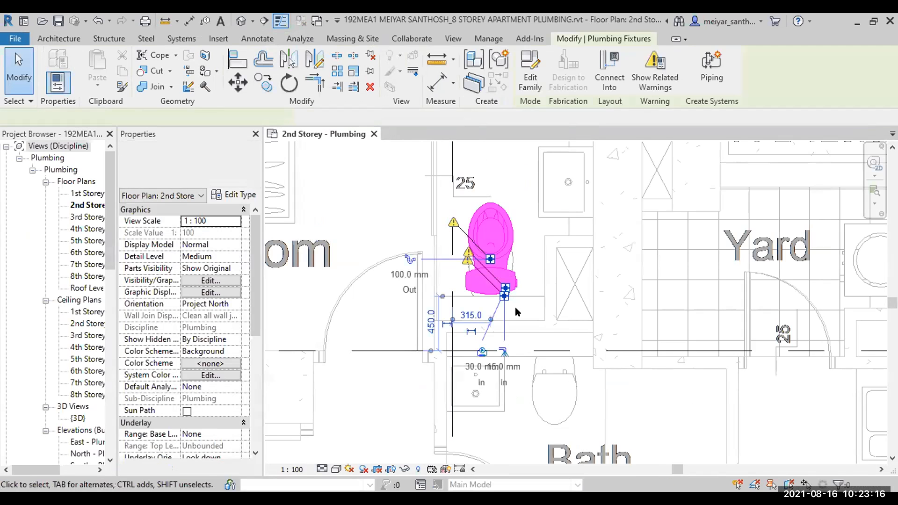
pyautogui.scroll(2, 552, 295)
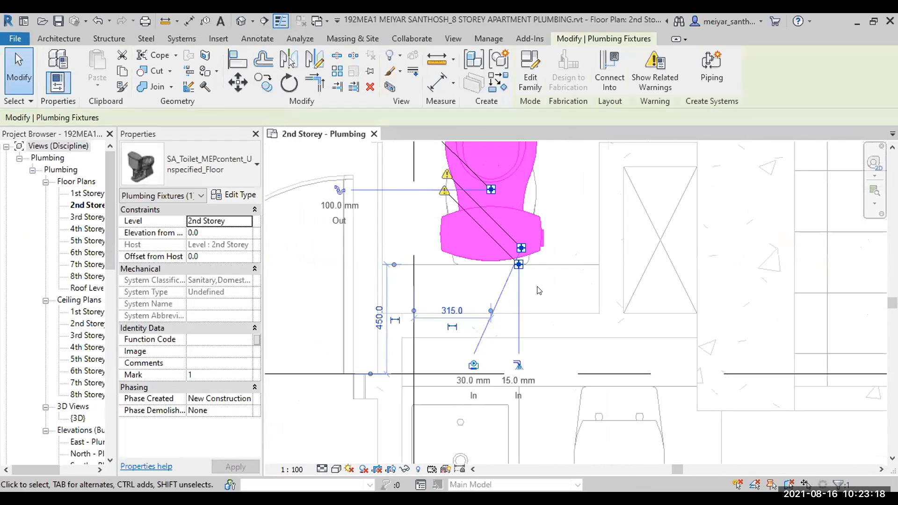
pyautogui.scroll(-2, 539, 291)
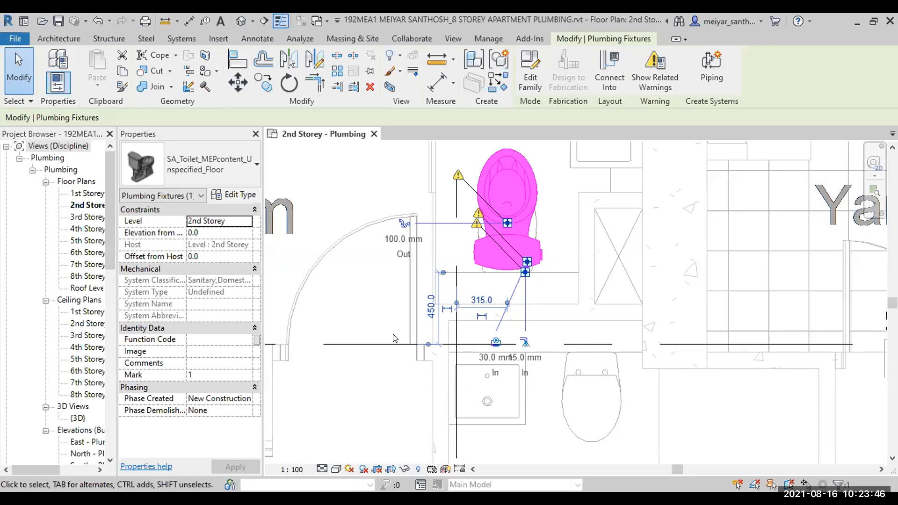
pyautogui.click(570, 287)
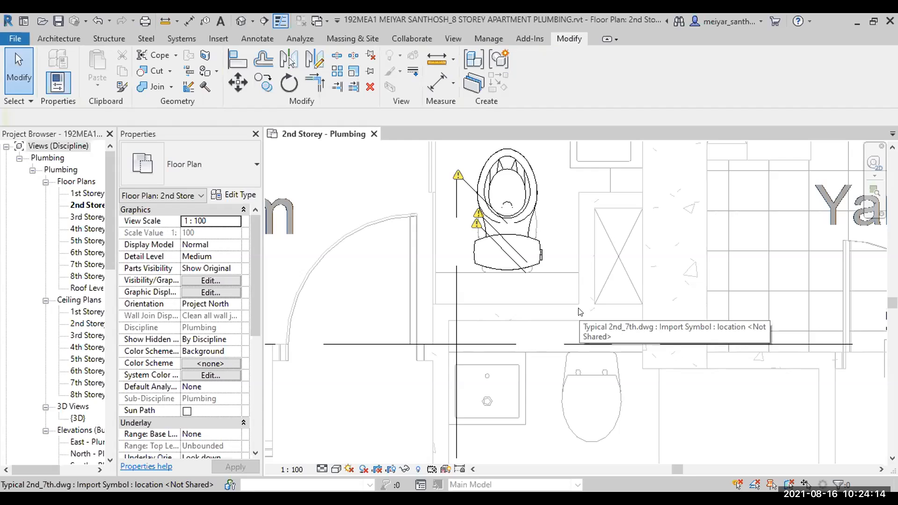
# - Move the toilet back toward the wall so it sits 250 mm from the grid line behind the tank
pyautogui.moveTo(551, 213); pyautogui.dragTo(550, 275, button='middle')
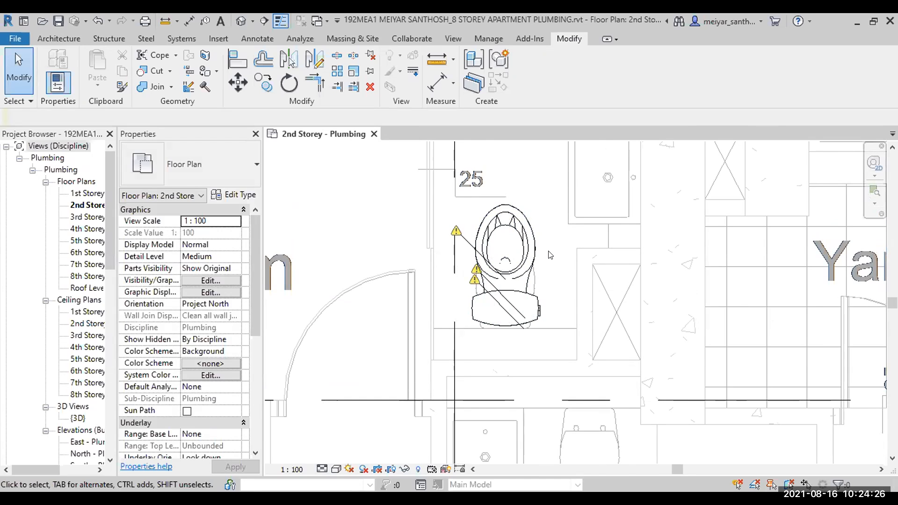
pyautogui.click(541, 337)
pyautogui.moveTo(500, 328); pyautogui.dragTo(502, 358)
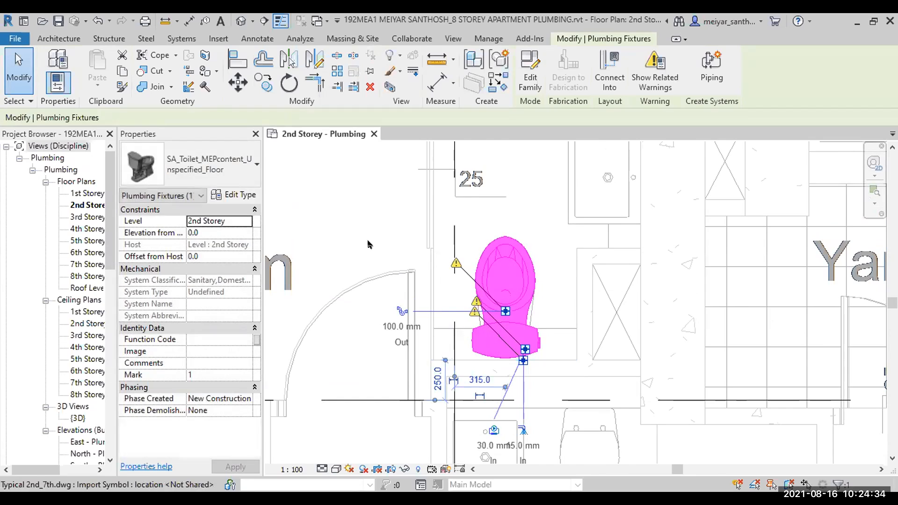
pyautogui.click(344, 207)
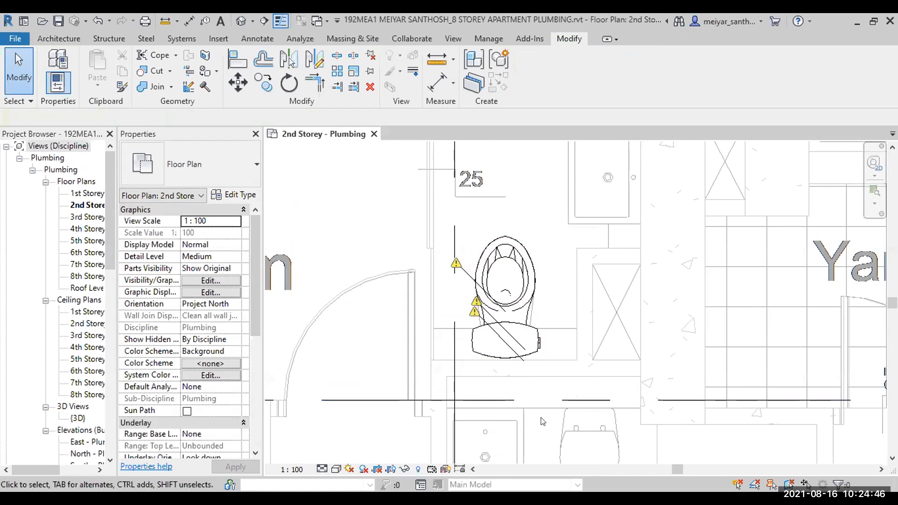
# - Examine the bathroom, yard and kitchen fixture locations and surrounding rooms in the 2nd Storey plumbing plan
pyautogui.scroll(-4, 542, 421)
pyautogui.moveTo(546, 422); pyautogui.dragTo(528, 333, button='middle')
pyautogui.click(517, 318)
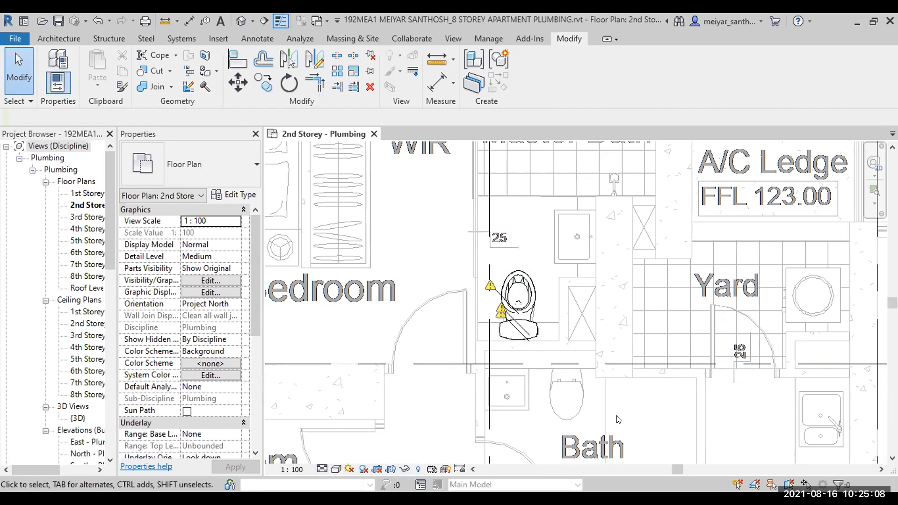
pyautogui.scroll(-2, 617, 419)
pyautogui.moveTo(617, 421); pyautogui.dragTo(582, 403, button='middle')
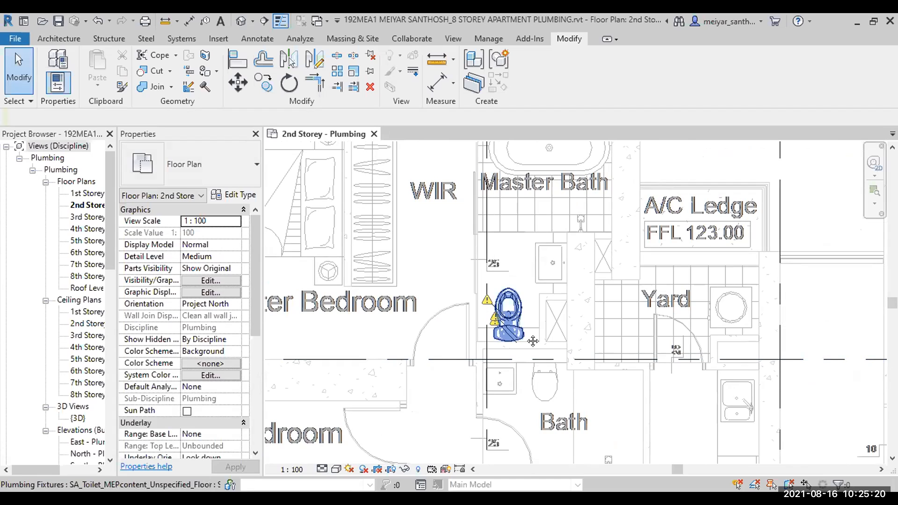
pyautogui.scroll(2, 533, 393)
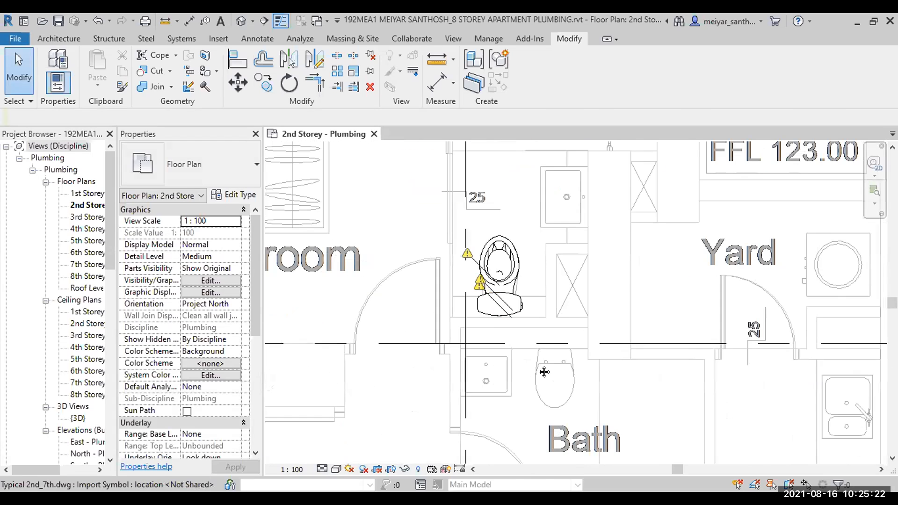
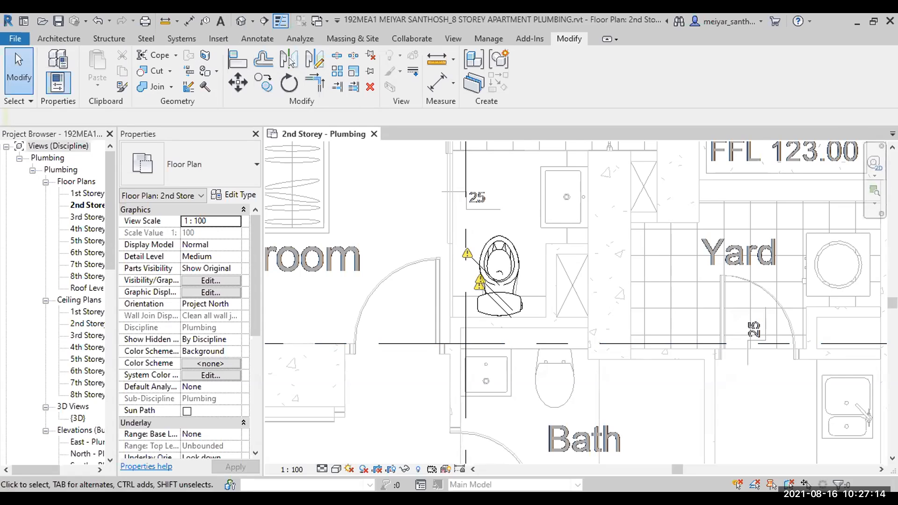
pyautogui.scroll(-2, 826, 307)
pyautogui.moveTo(826, 307); pyautogui.dragTo(762, 272, button='middle')
pyautogui.scroll(2, 767, 275)
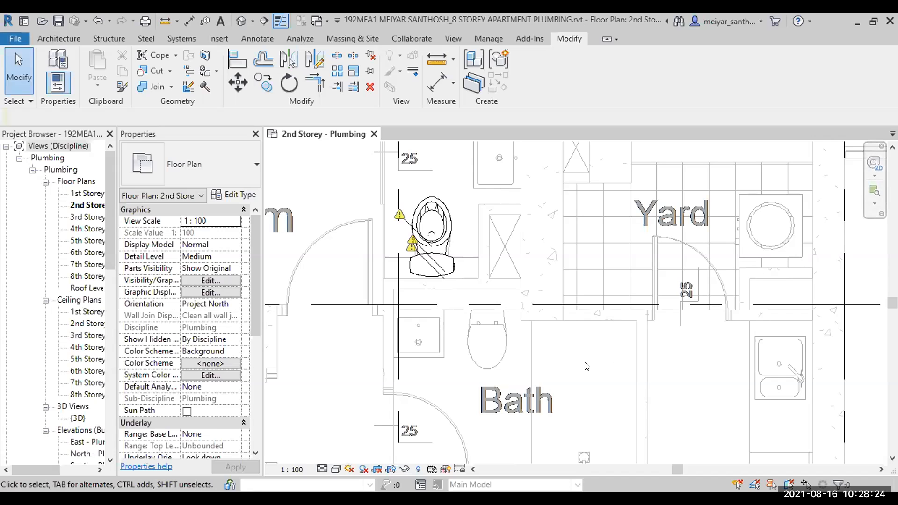
pyautogui.scroll(-2, 585, 362)
pyautogui.moveTo(590, 361); pyautogui.dragTo(592, 349, button='middle')
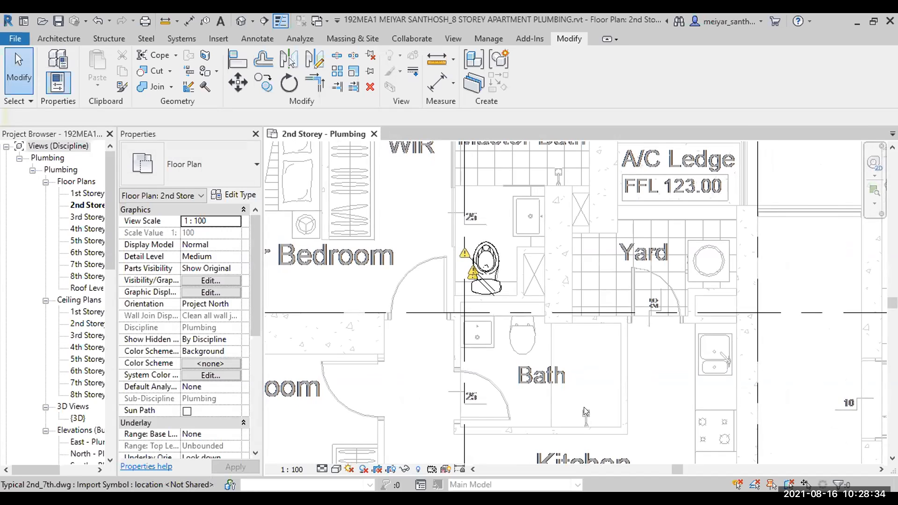
pyautogui.moveTo(575, 296); pyautogui.dragTo(585, 414, button='middle')
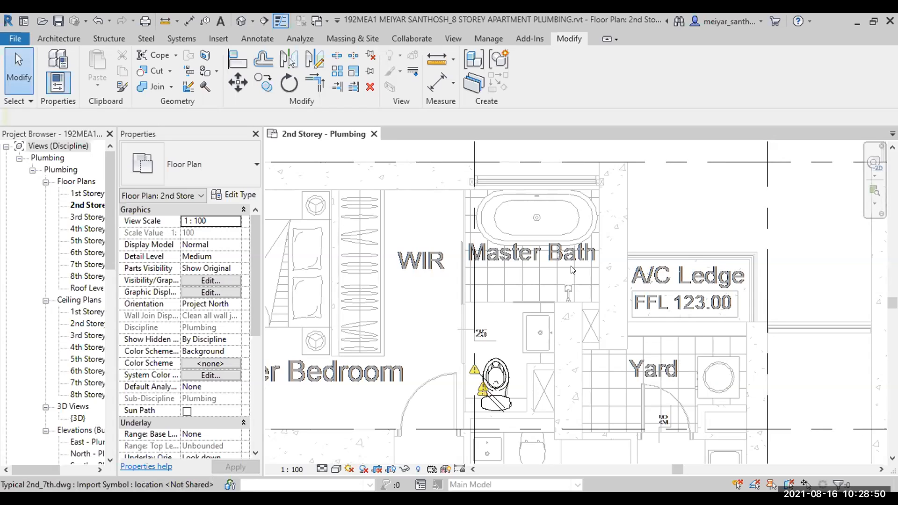
pyautogui.scroll(-2, 584, 392)
pyautogui.moveTo(599, 431); pyautogui.dragTo(609, 363, button='middle')
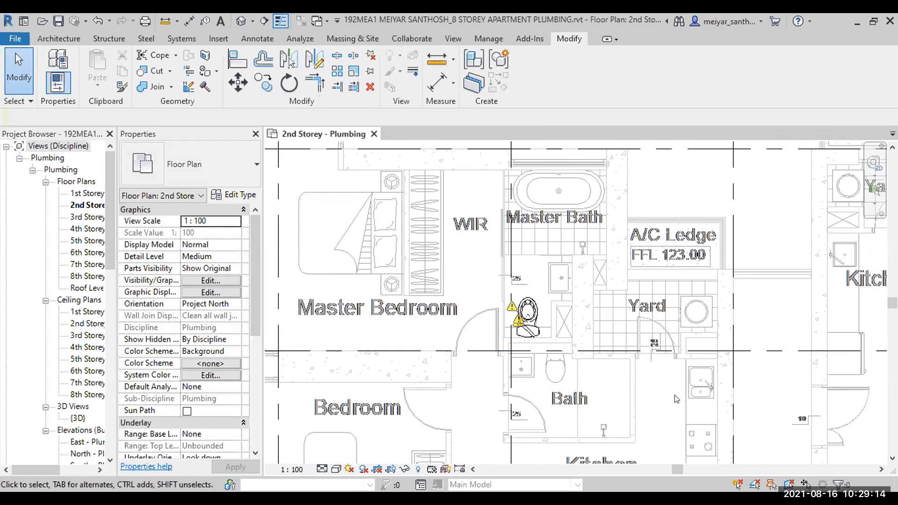
pyautogui.scroll(2, 675, 399)
pyautogui.scroll(-1, 675, 398)
pyautogui.moveTo(673, 400); pyautogui.dragTo(649, 277, button='middle')
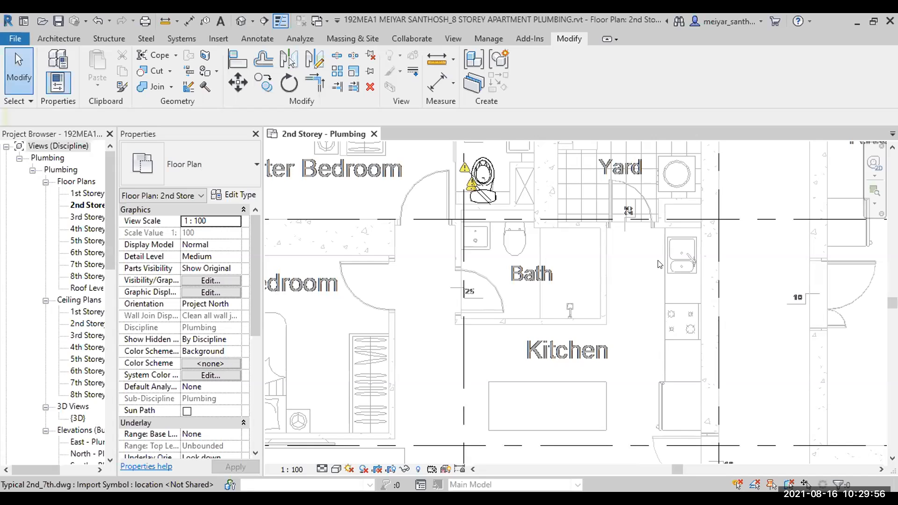
pyautogui.scroll(-1, 635, 260)
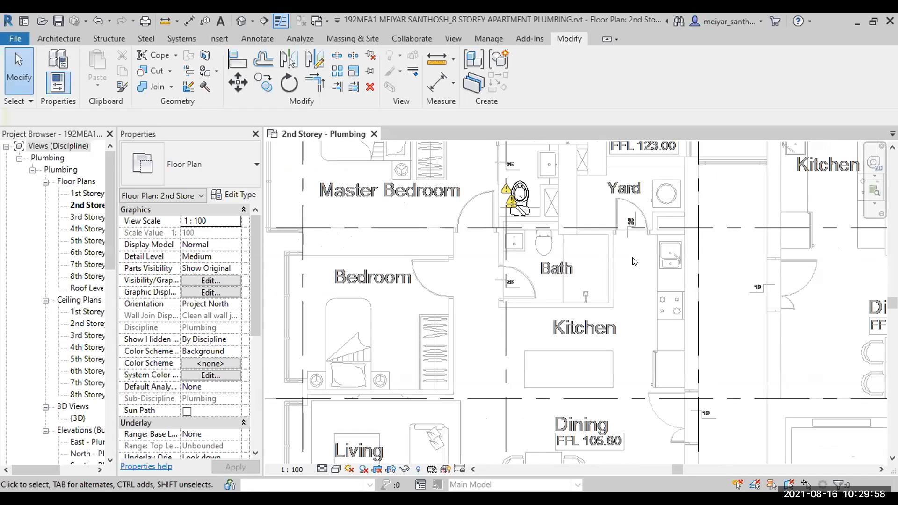
pyautogui.moveTo(634, 264); pyautogui.dragTo(585, 185, button='middle')
pyautogui.moveTo(567, 293); pyautogui.dragTo(671, 299, button='middle')
pyautogui.scroll(-2, 637, 321)
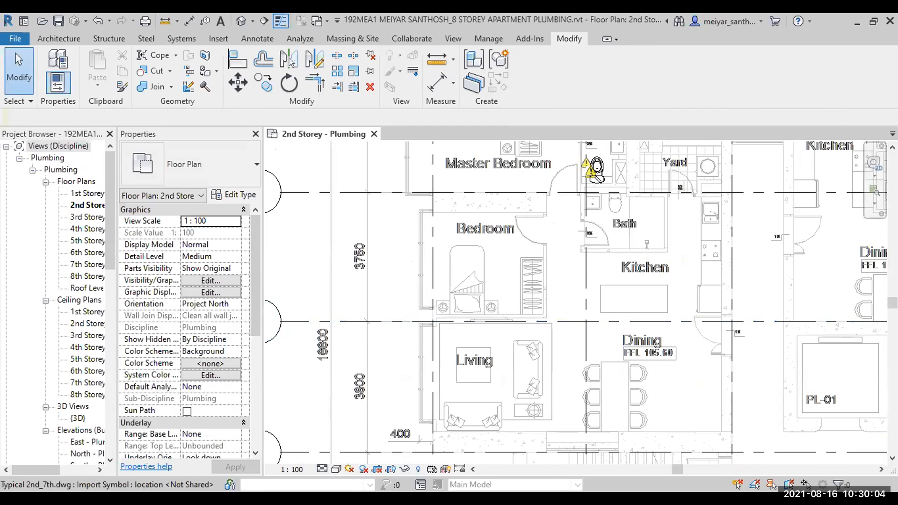
# - Switch to the other Revit 2020 session and open the recent 192MEA1 HVAC assignment model
pyautogui.click(668, 20)
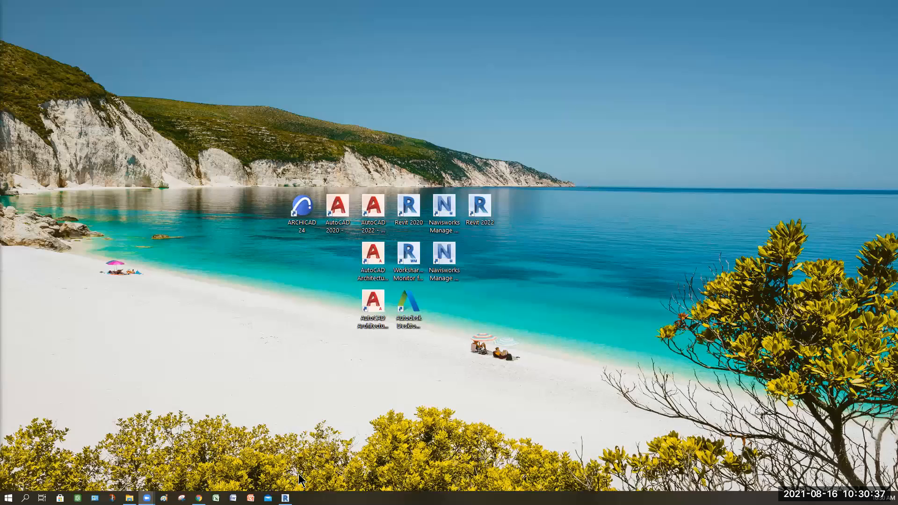
pyautogui.click(285, 498)
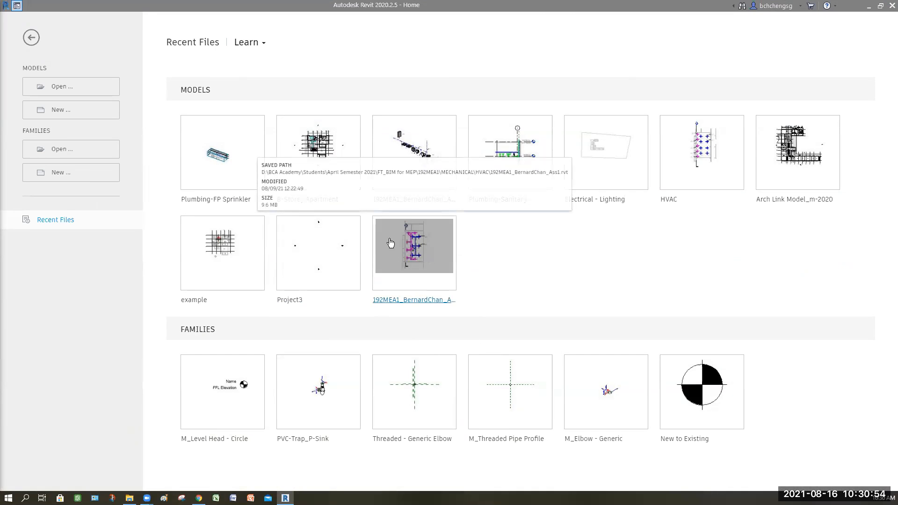
pyautogui.click(416, 301)
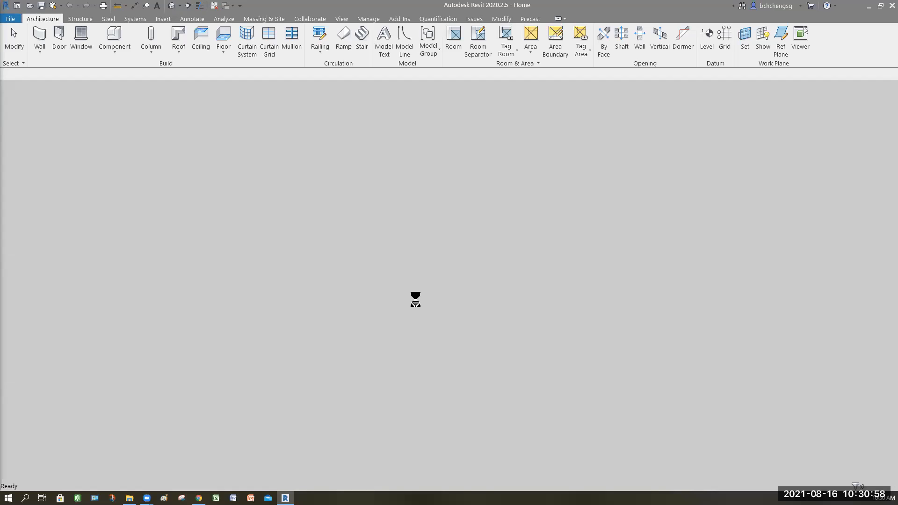